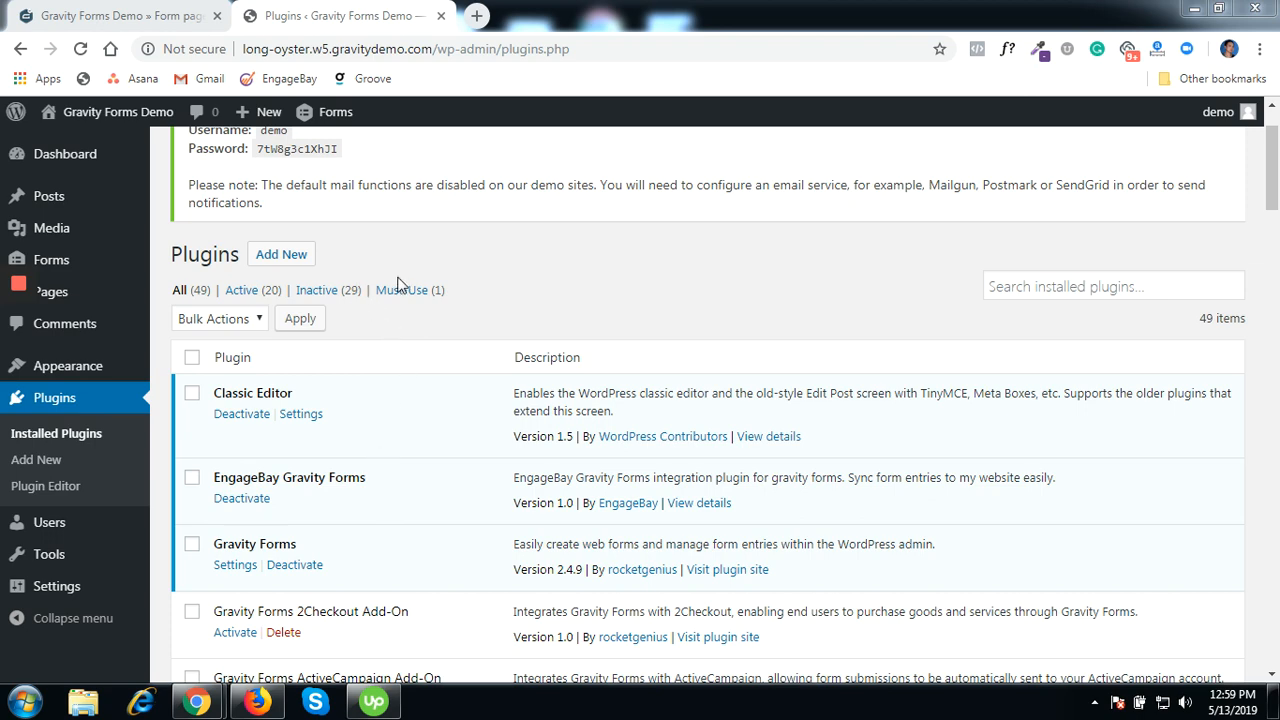
# - Go from Installed Plugins to the Add Plugins page
pyautogui.click(279, 256)
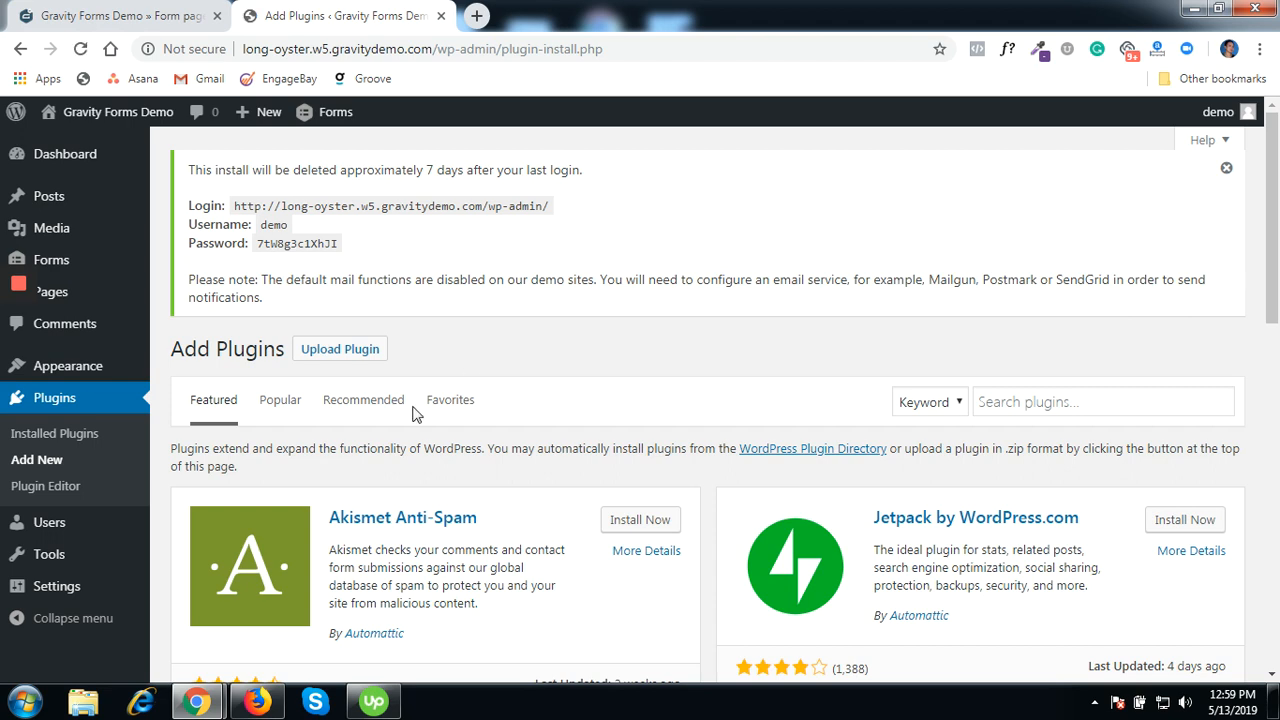
# - Search plugins for 'engagebay' and find the active EngageBay for Gravity Forms card
pyautogui.click(1054, 403)
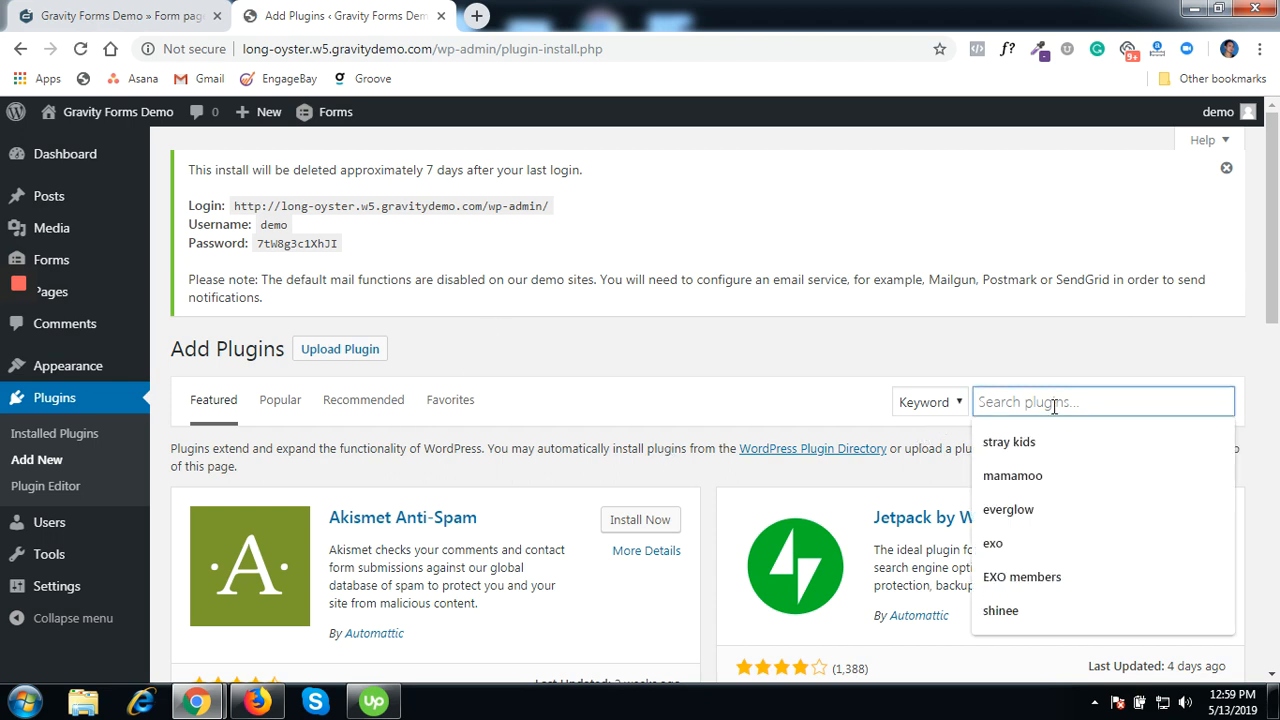
pyautogui.write('engagebya')
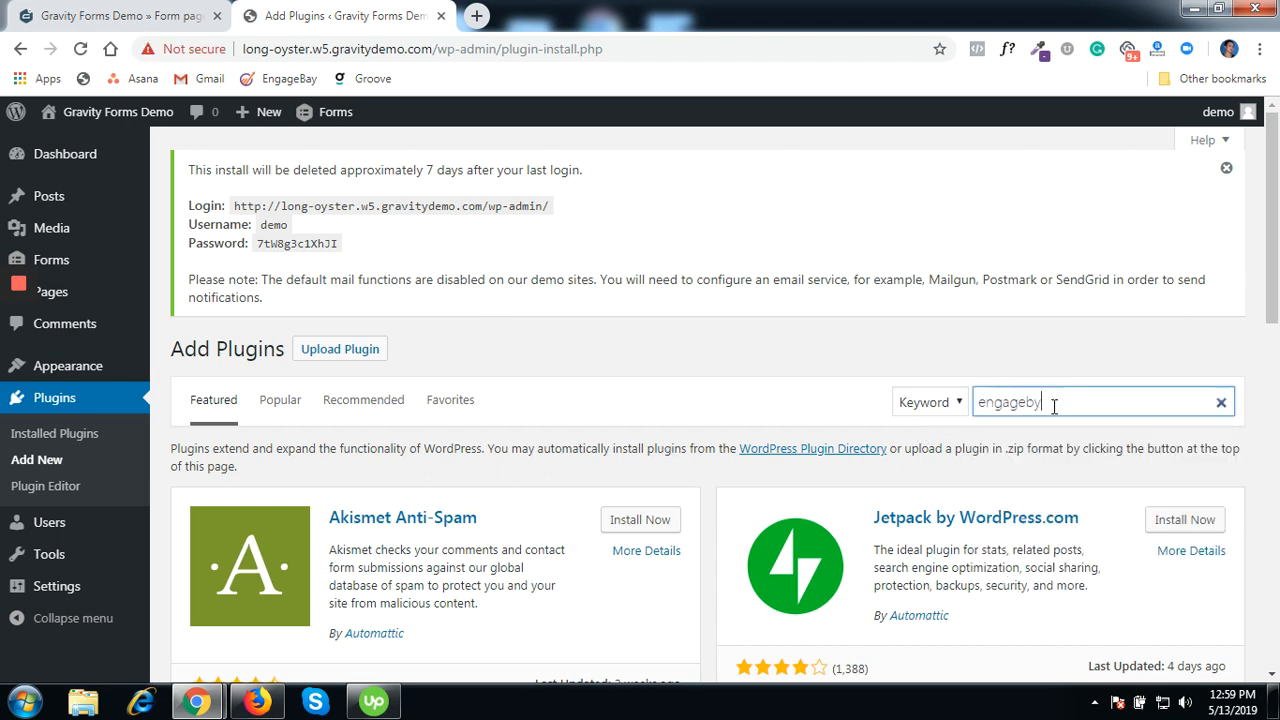
pyautogui.press('BackSpace')
pyautogui.press('BackSpace')
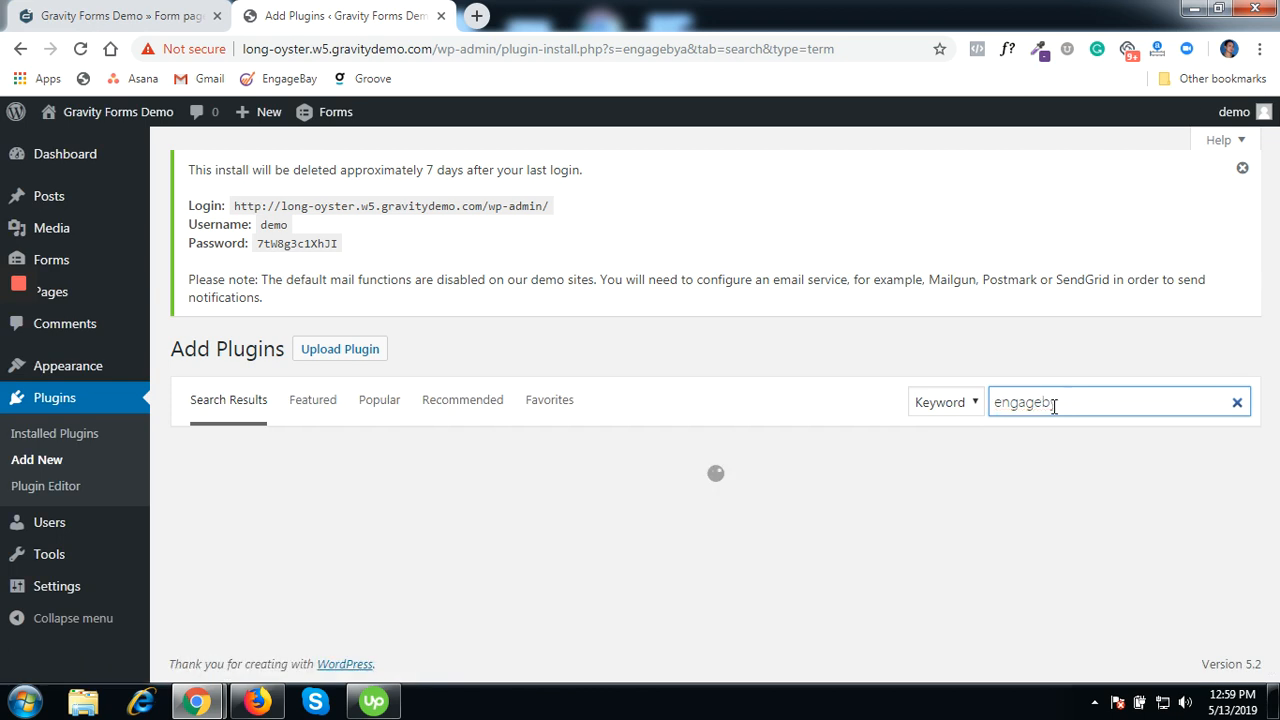
pyautogui.write('y')
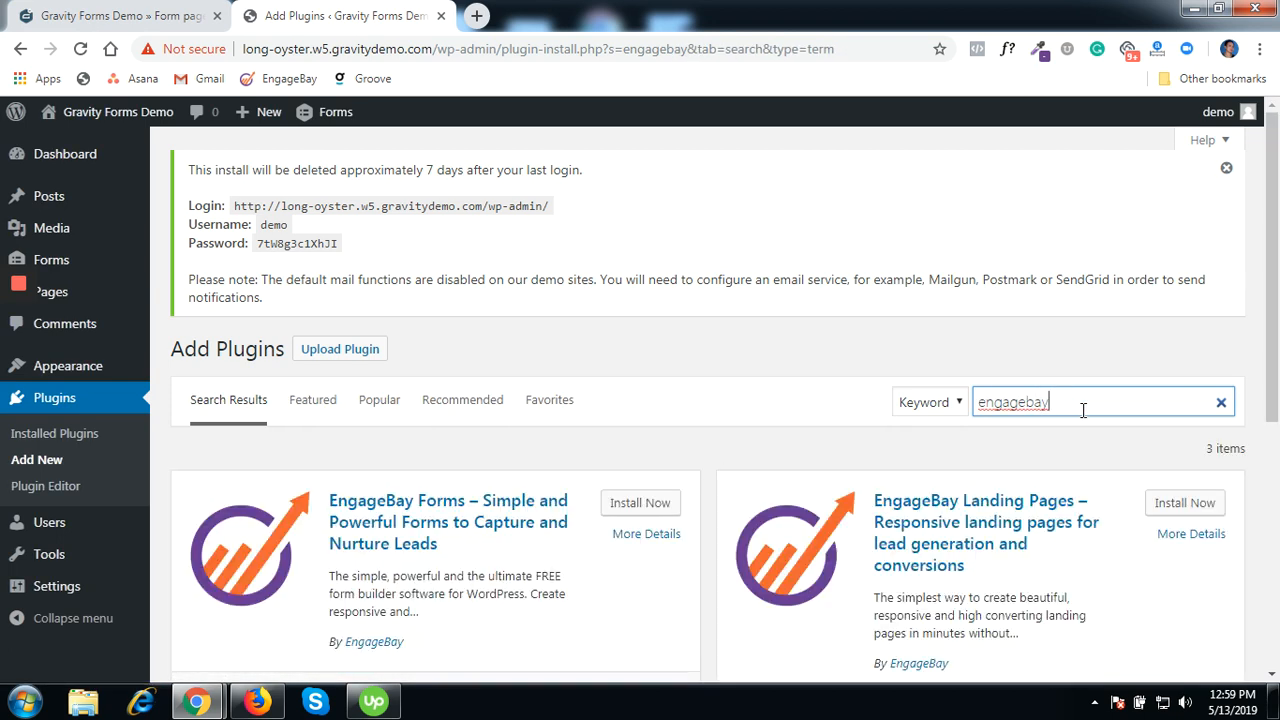
pyautogui.scroll(-3, 1080, 409)
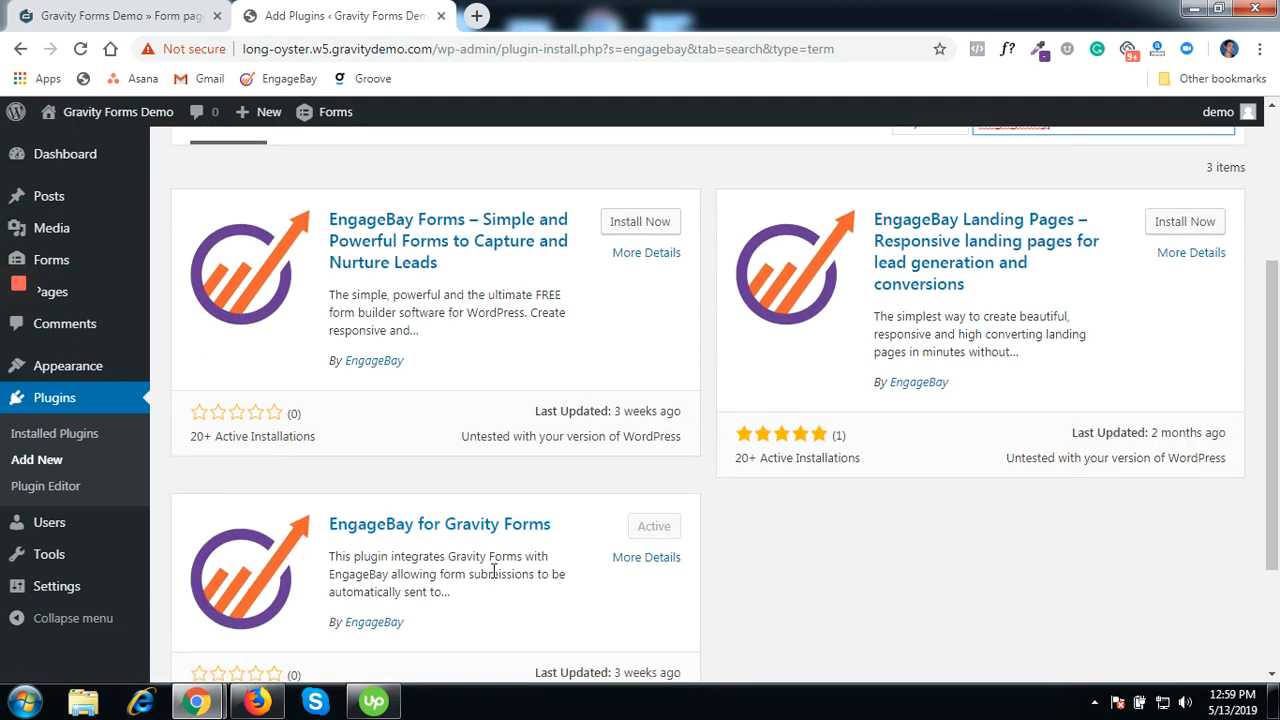
pyautogui.scroll(3, 480, 552)
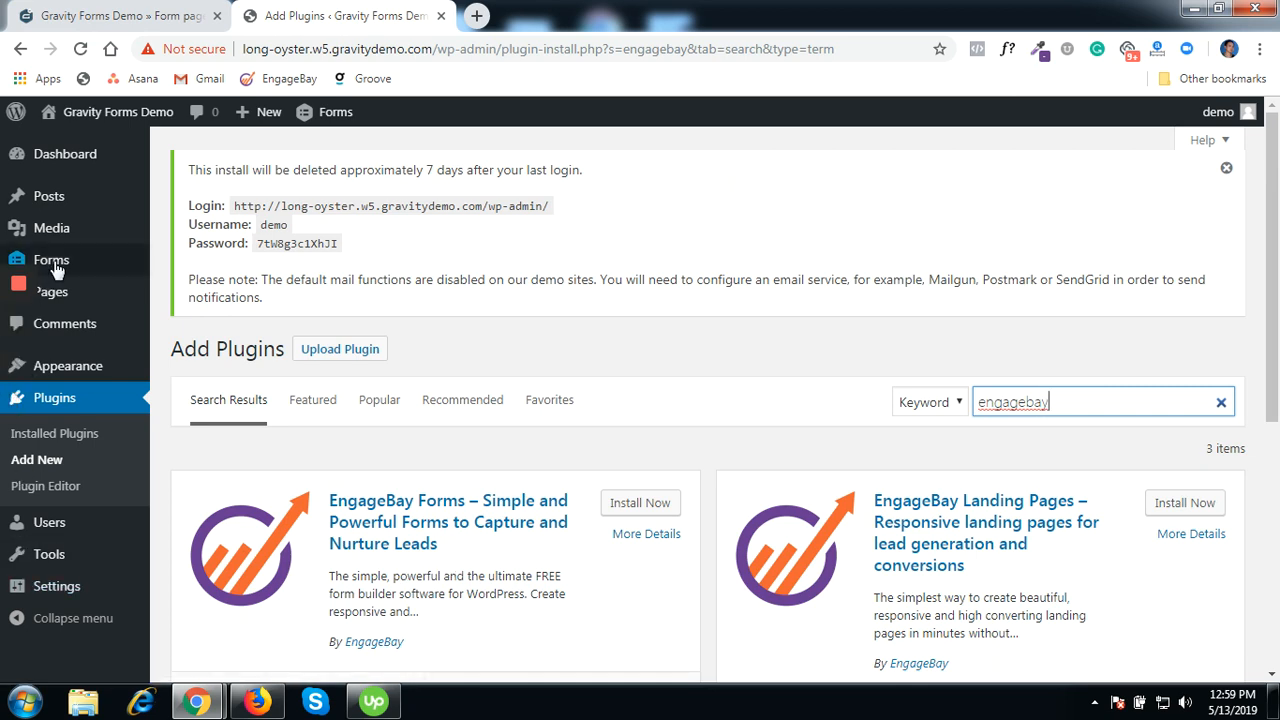
pyautogui.moveTo(62, 268)
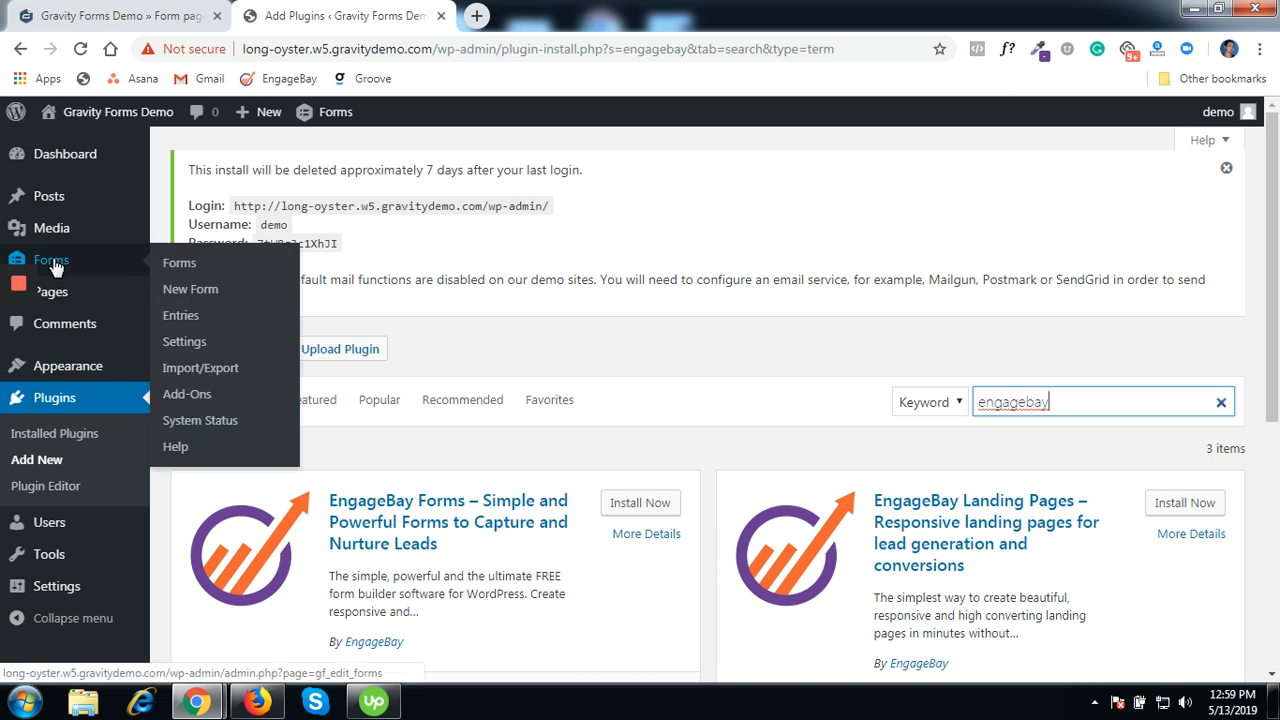
# - View the EngageBay tab in Gravity Forms settings, then bring up the EngageBay automation window
pyautogui.click(55, 265)
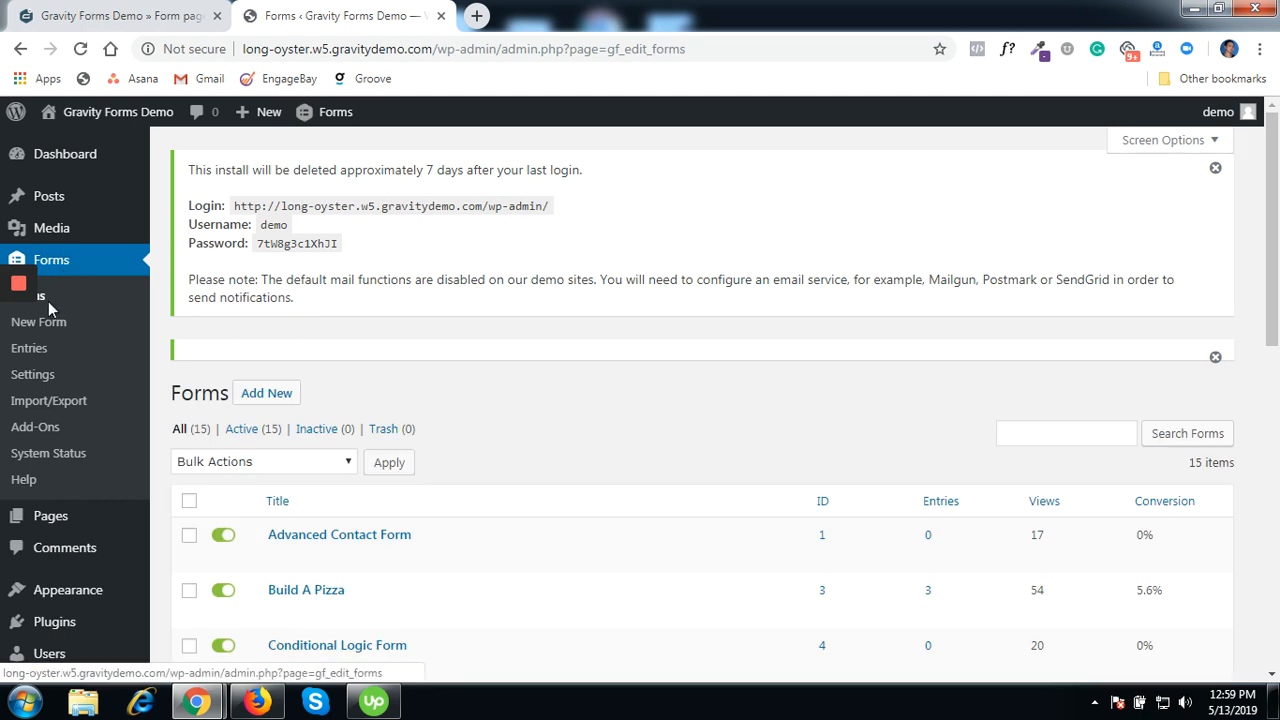
pyautogui.click(60, 374)
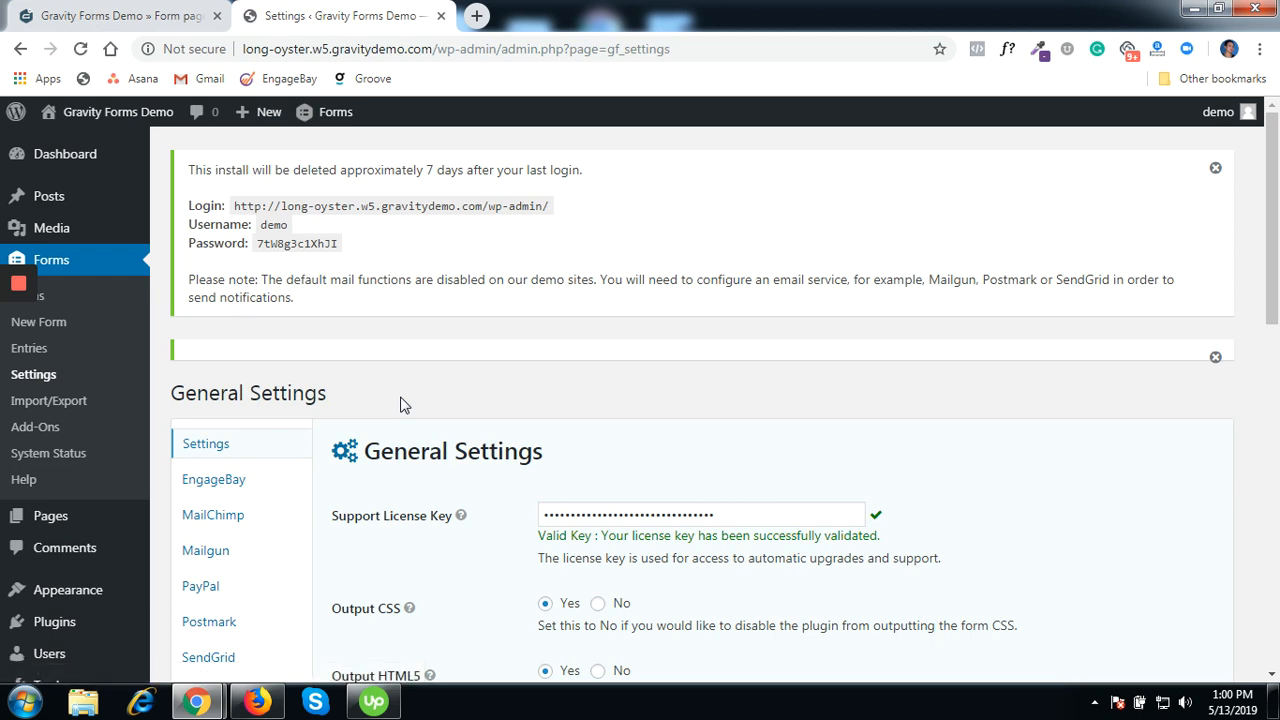
pyautogui.click(216, 487)
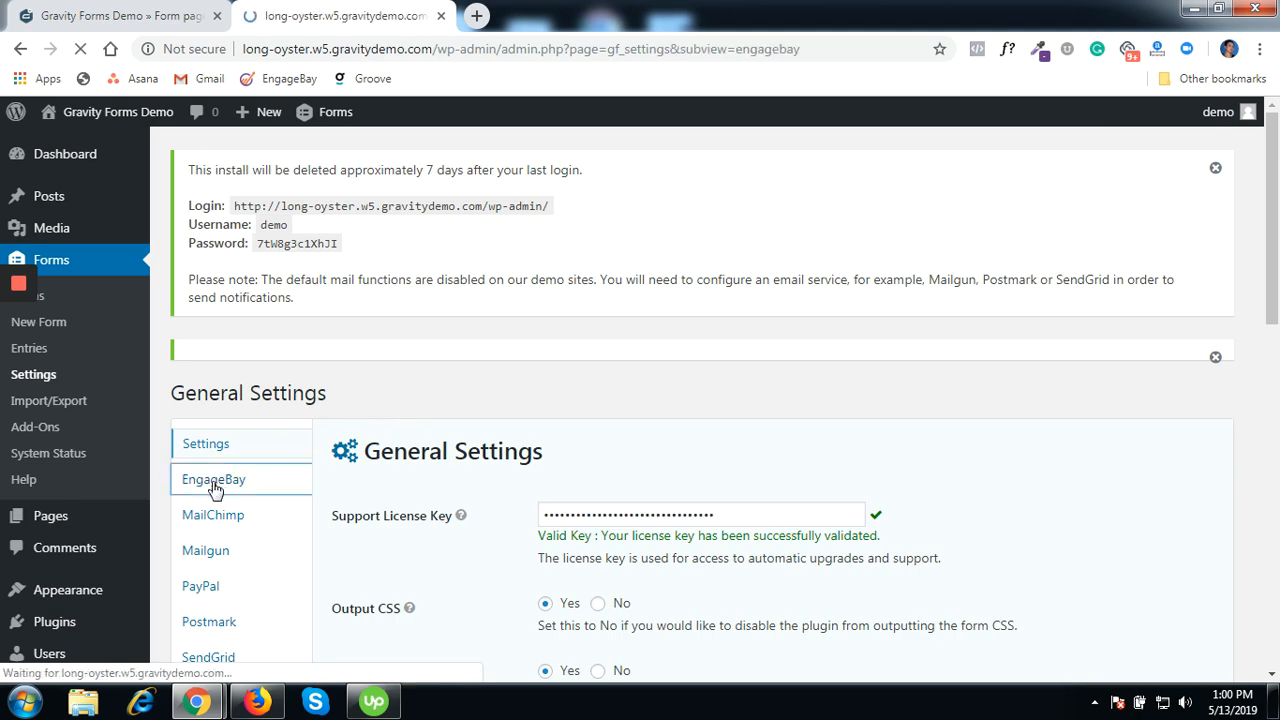
pyautogui.scroll(-1, 653, 443)
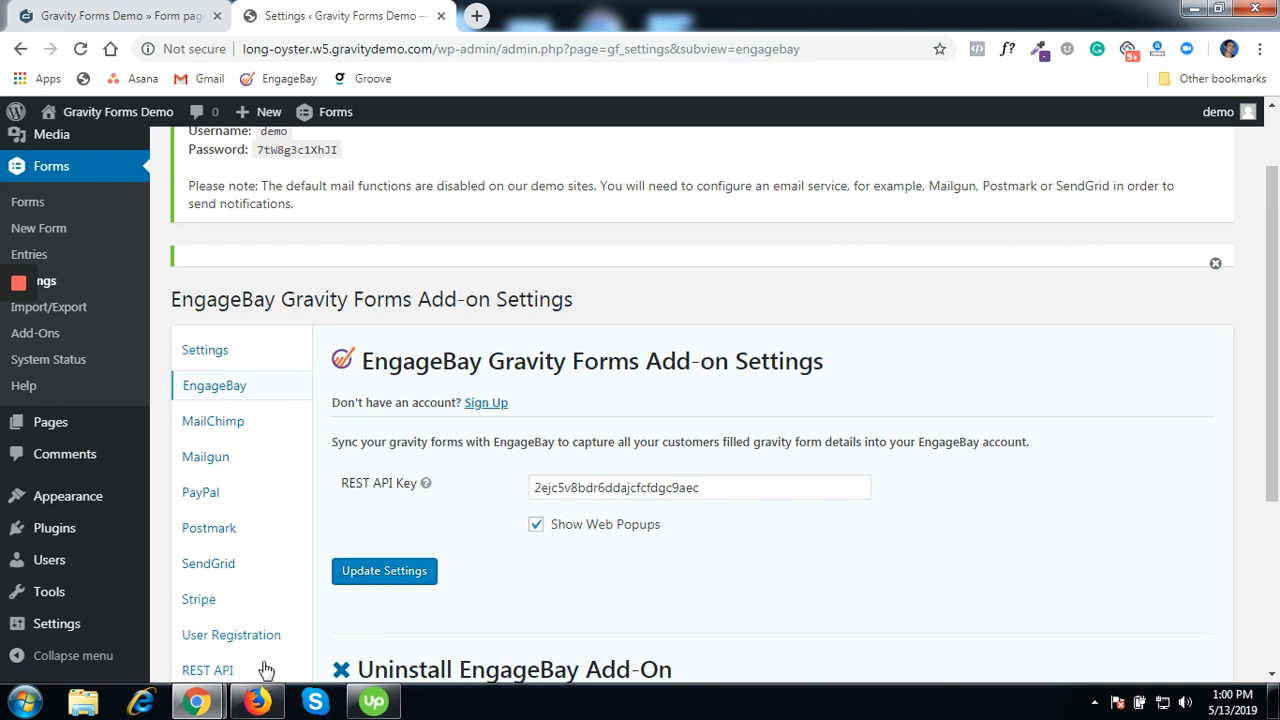
pyautogui.moveTo(200, 706)
pyautogui.click(238, 646)
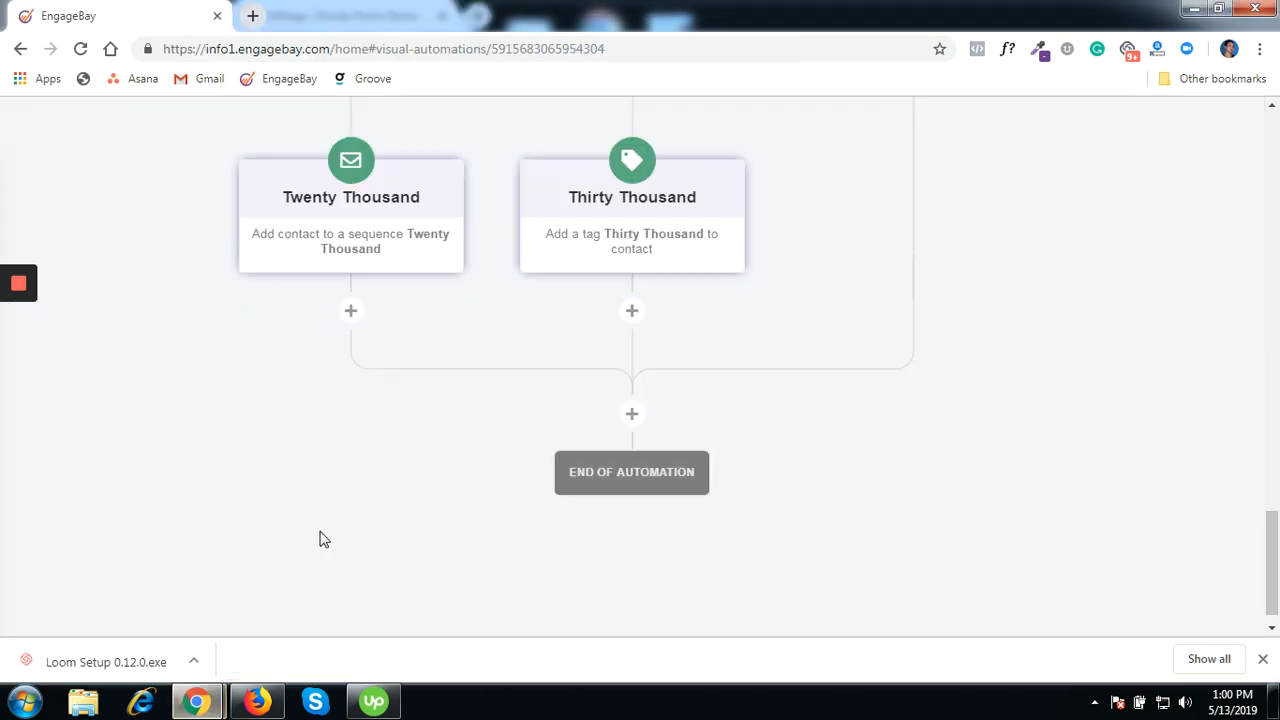
# - Select the REST API key under EngageBay Account Settings > API & Tracking Code, then minimize the browser
pyautogui.scroll(10, 300, 500)
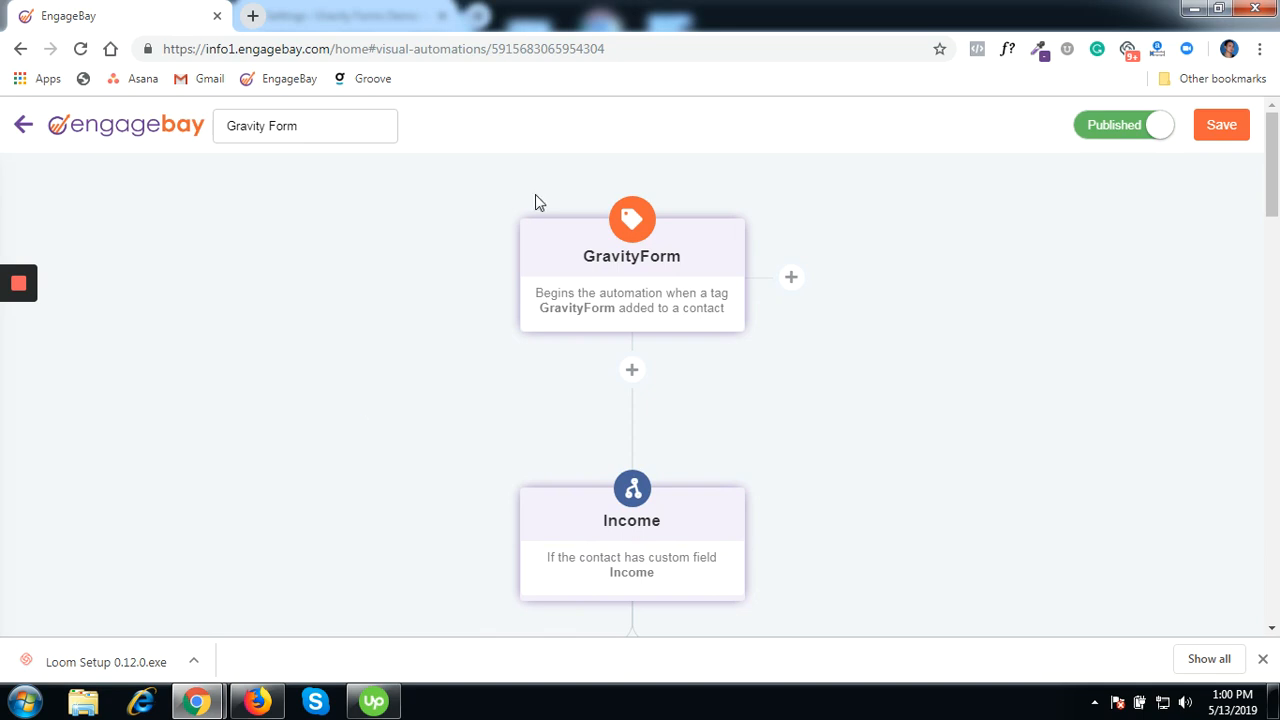
pyautogui.click(25, 124)
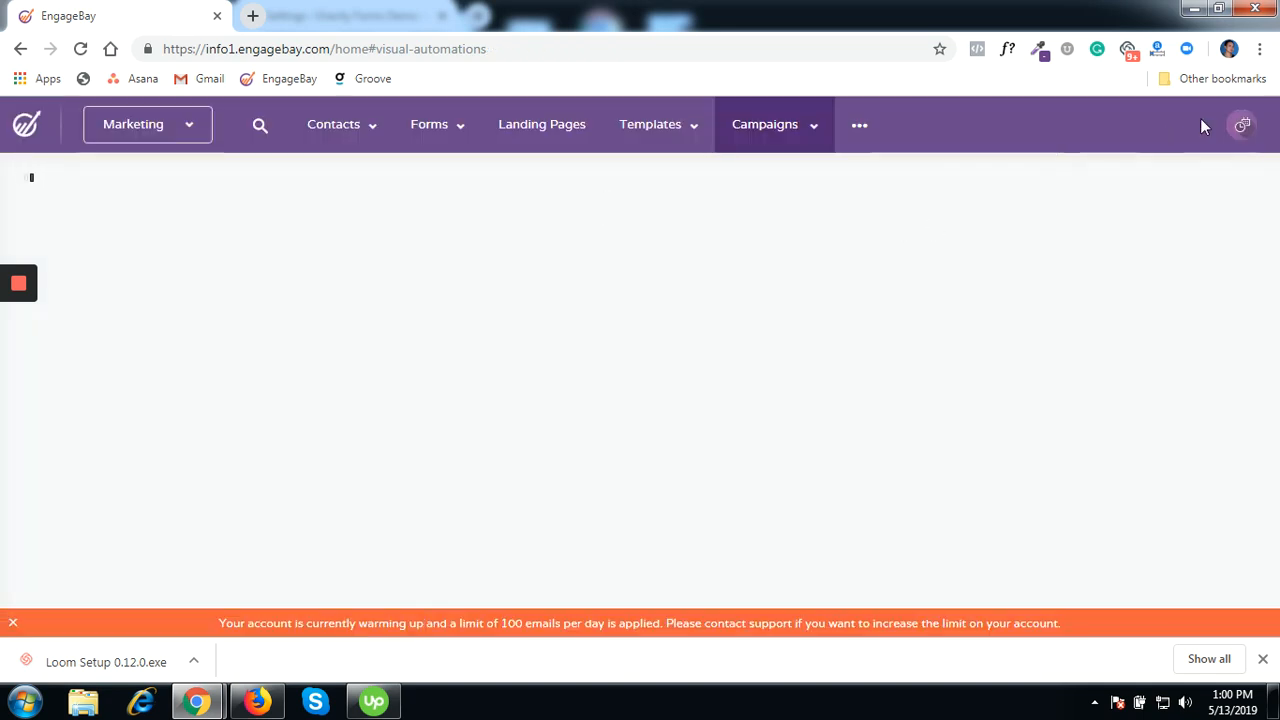
pyautogui.click(1228, 127)
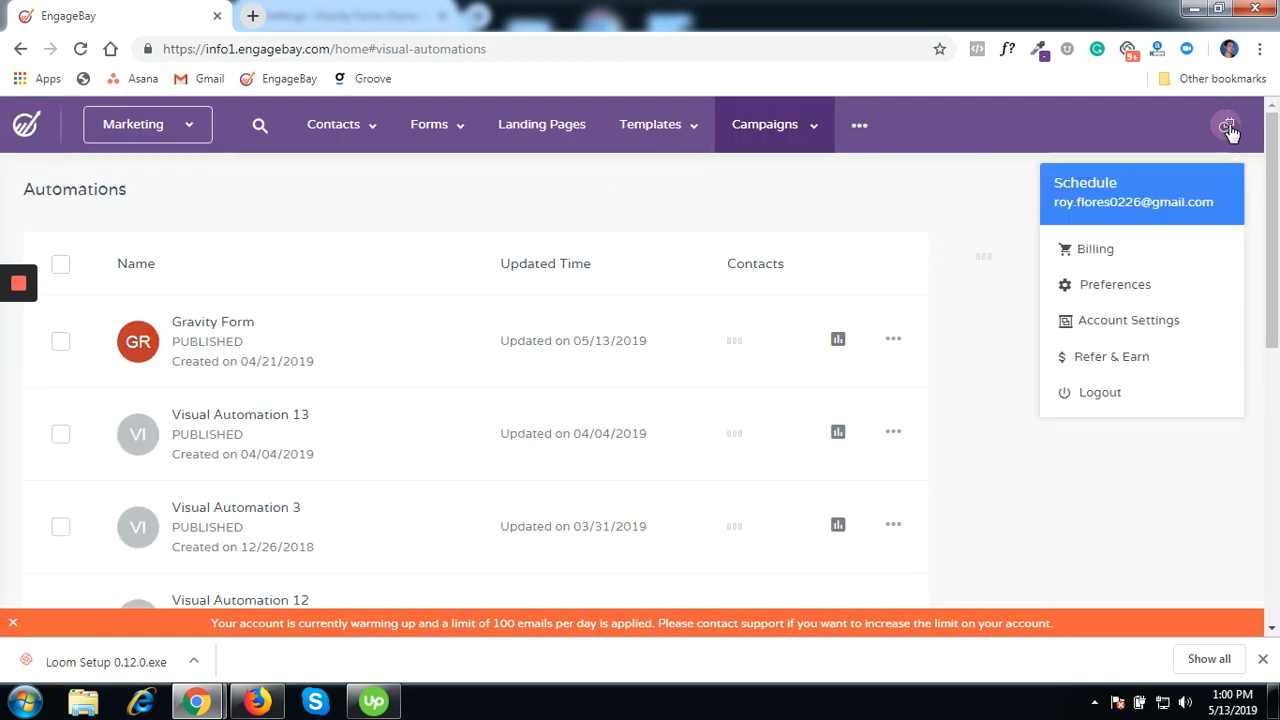
pyautogui.click(1129, 321)
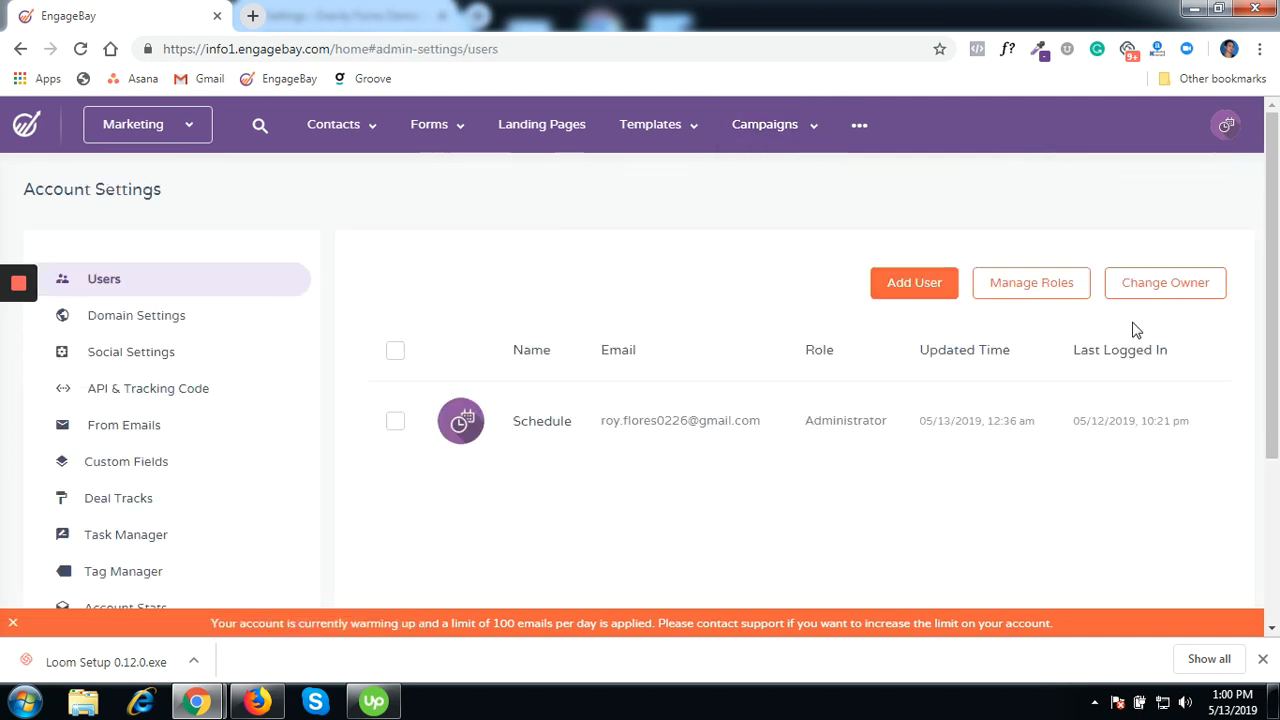
pyautogui.click(160, 405)
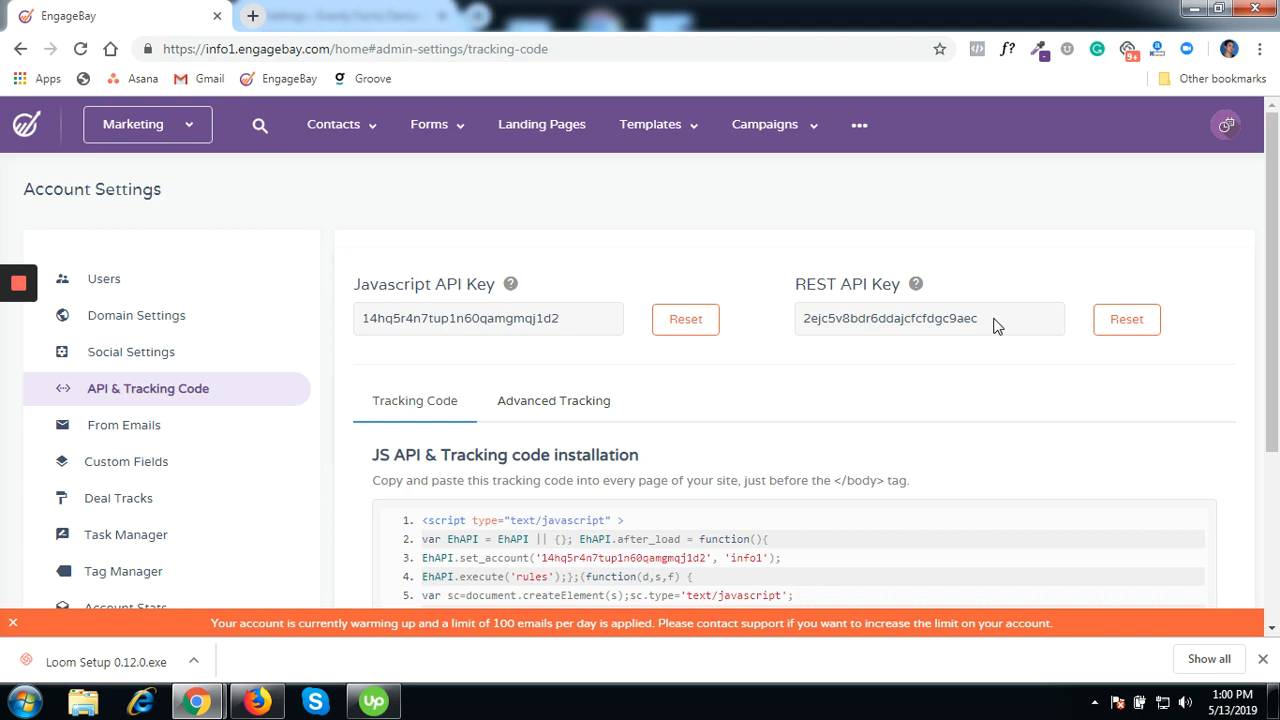
pyautogui.doubleClick(995, 326)
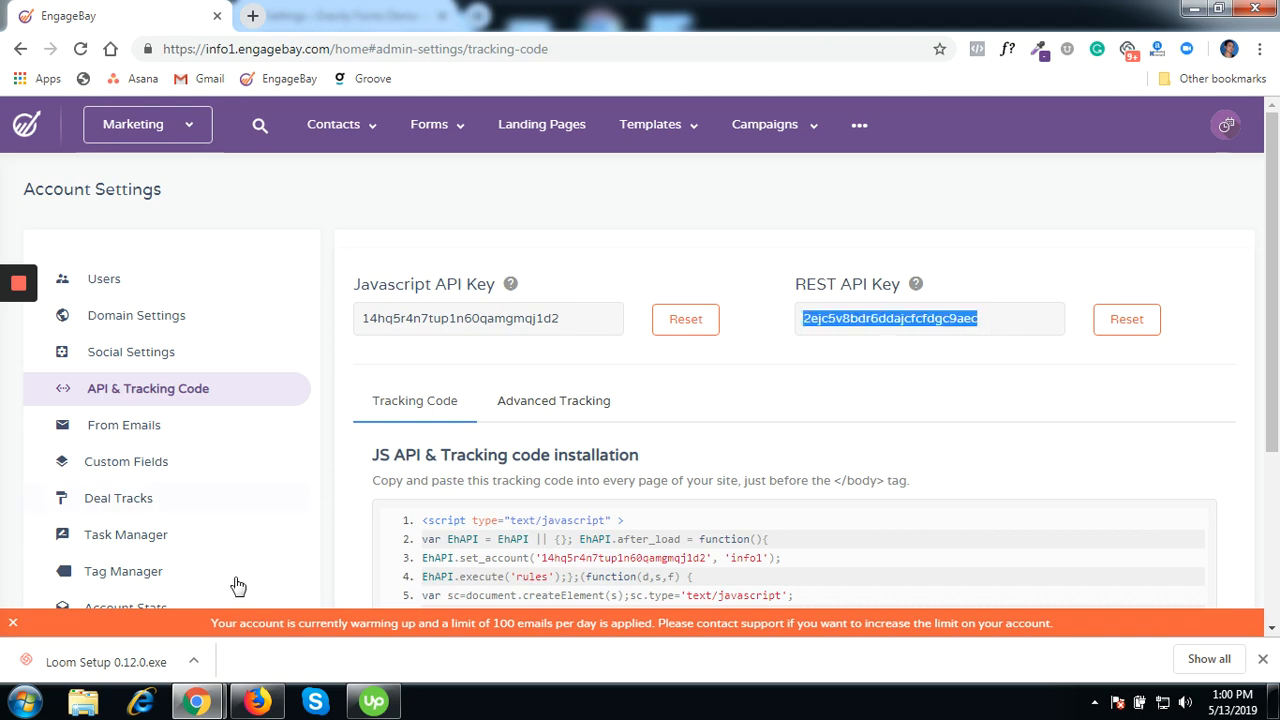
pyautogui.click(1191, 11)
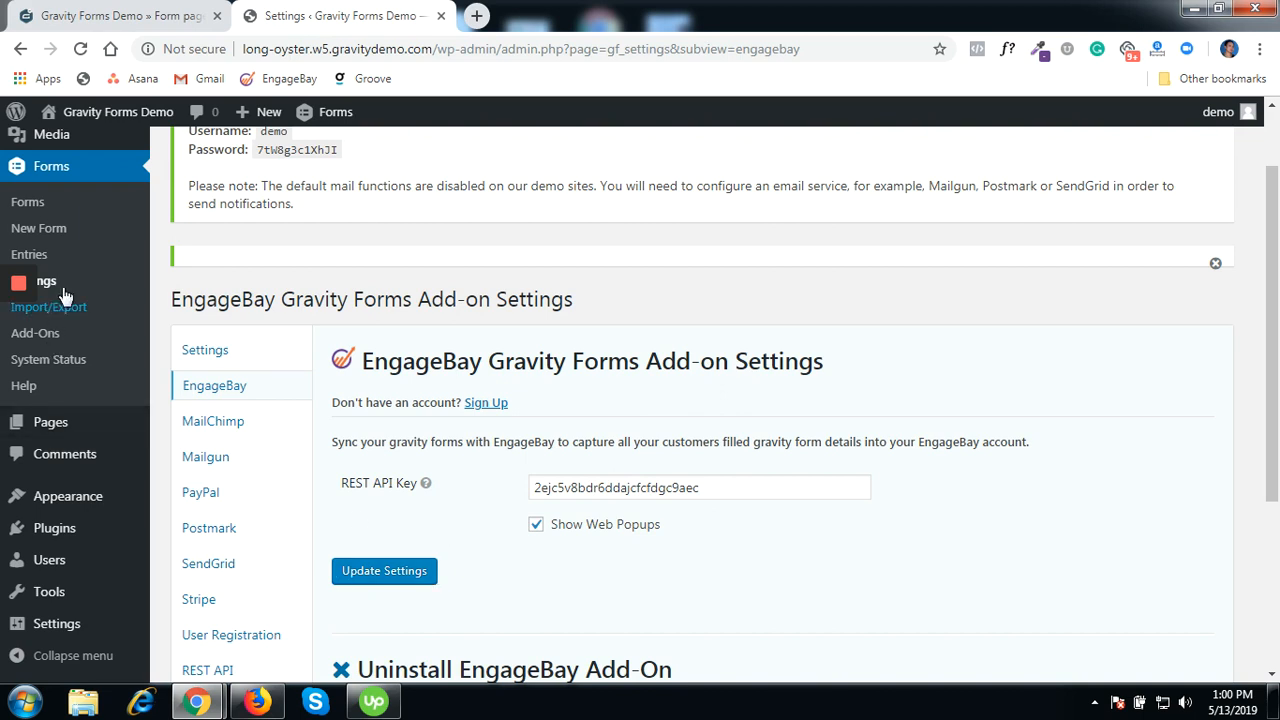
# - Open the New test form from the Forms list and go to its EngageBay settings
pyautogui.click(34, 209)
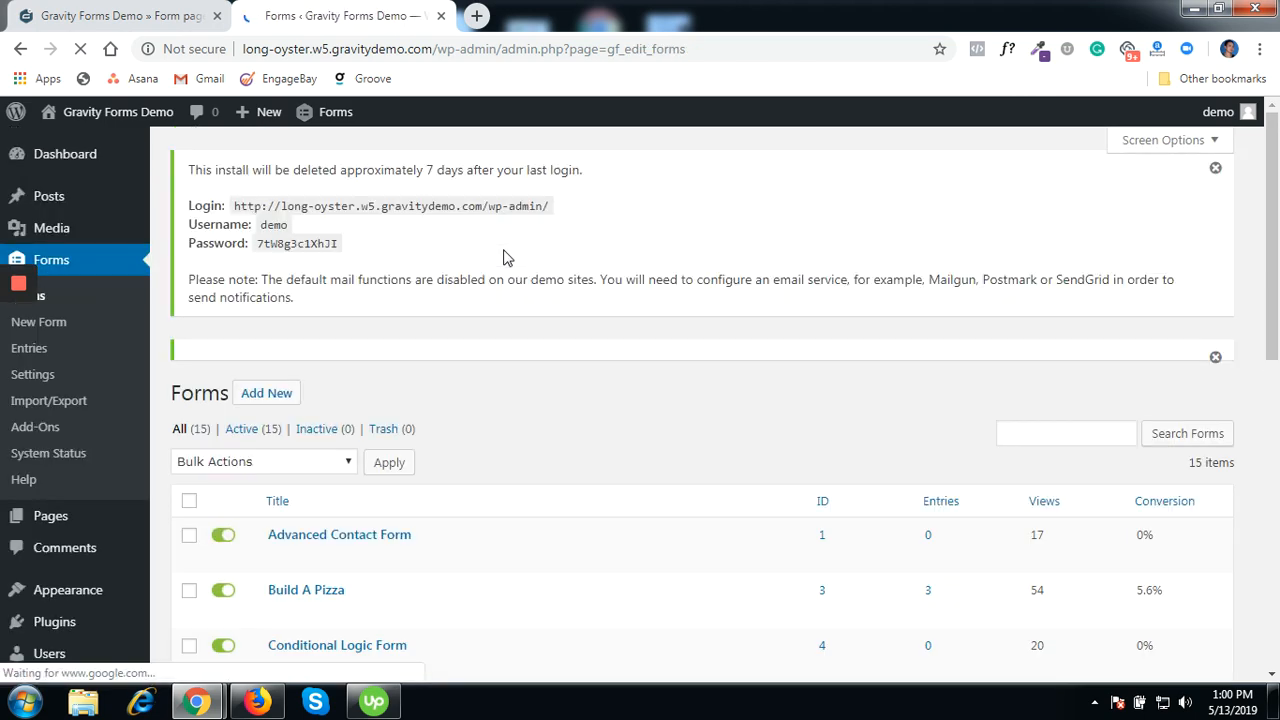
pyautogui.scroll(-2, 490, 280)
pyautogui.scroll(-1, 490, 285)
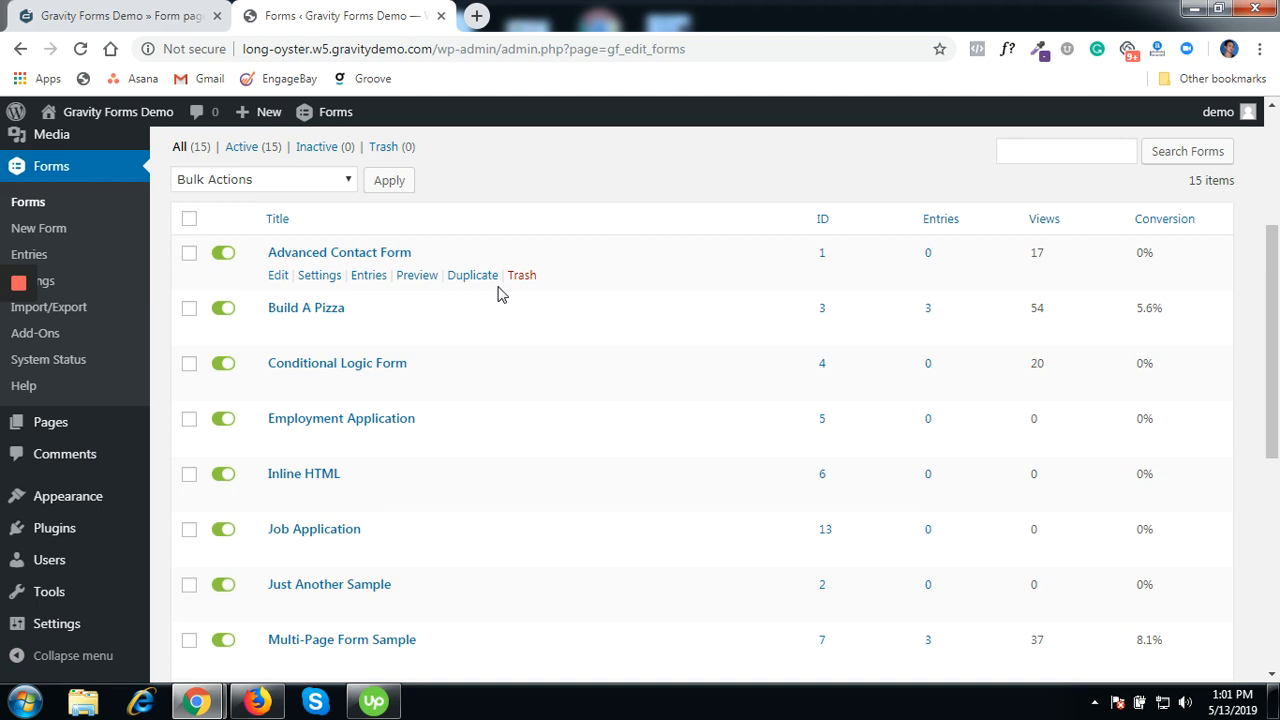
pyautogui.scroll(-2, 500, 295)
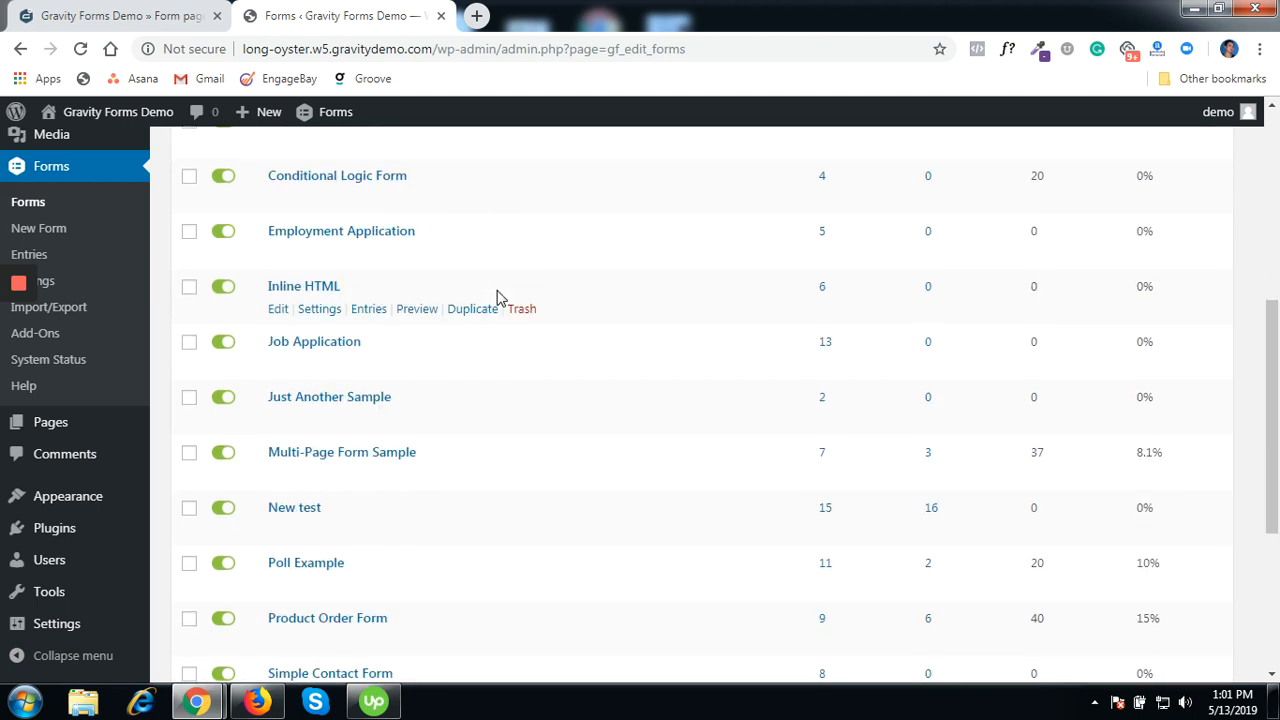
pyautogui.click(280, 510)
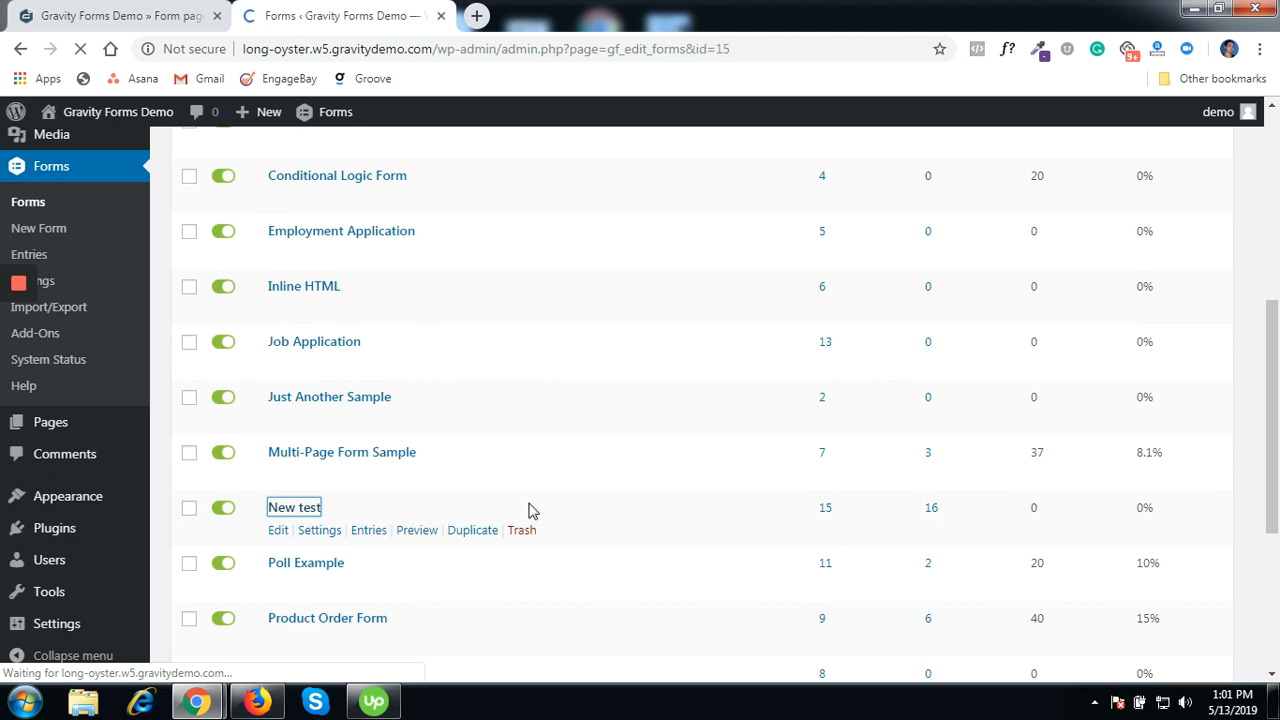
pyautogui.scroll(-2, 560, 381)
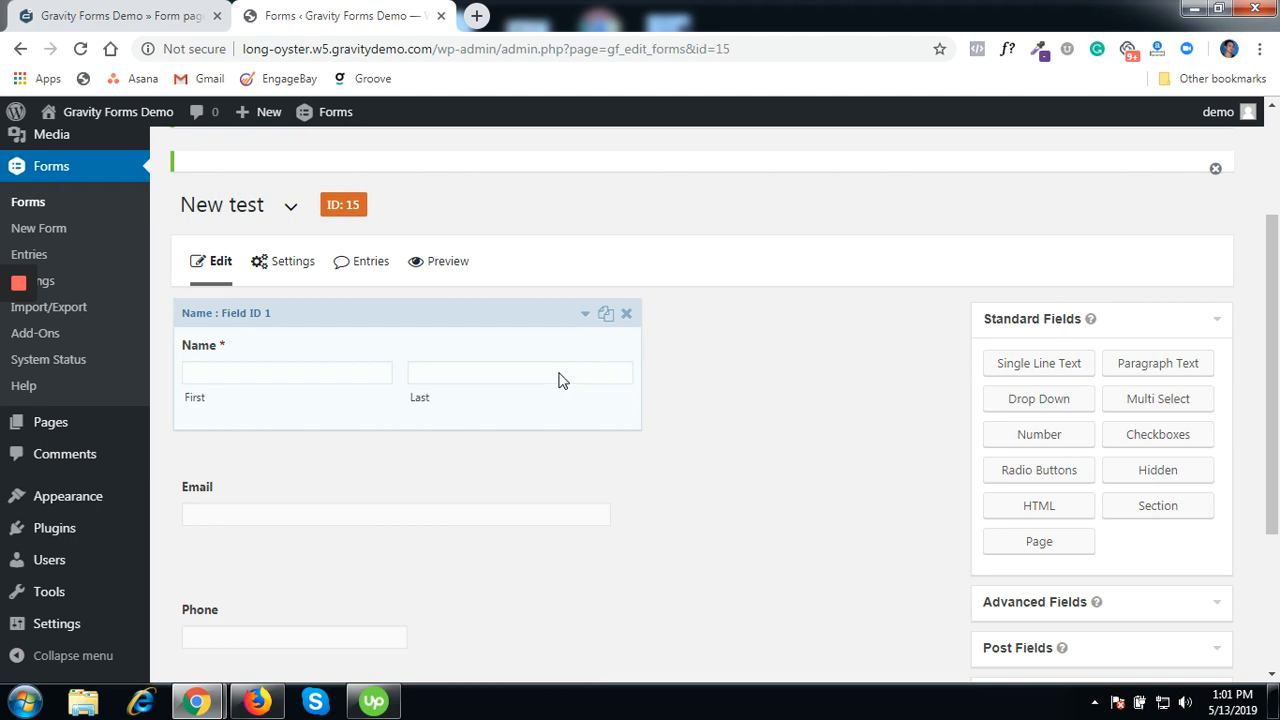
pyautogui.moveTo(278, 270)
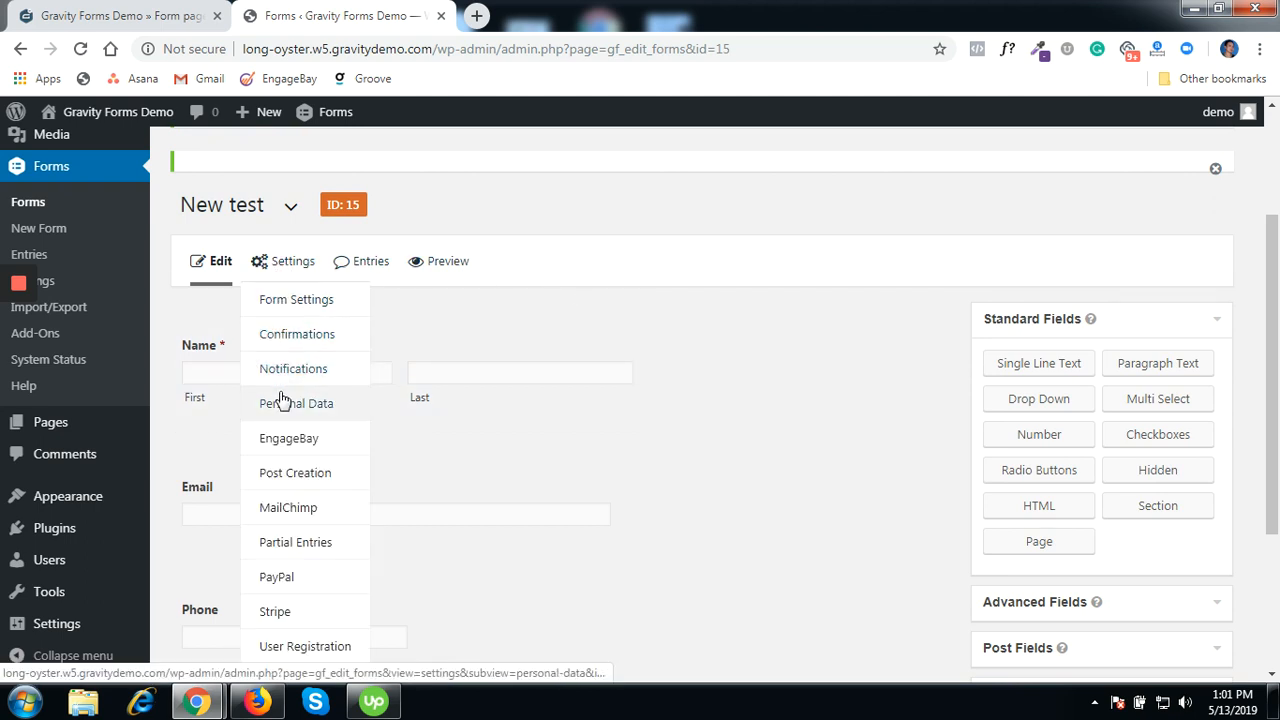
pyautogui.click(281, 446)
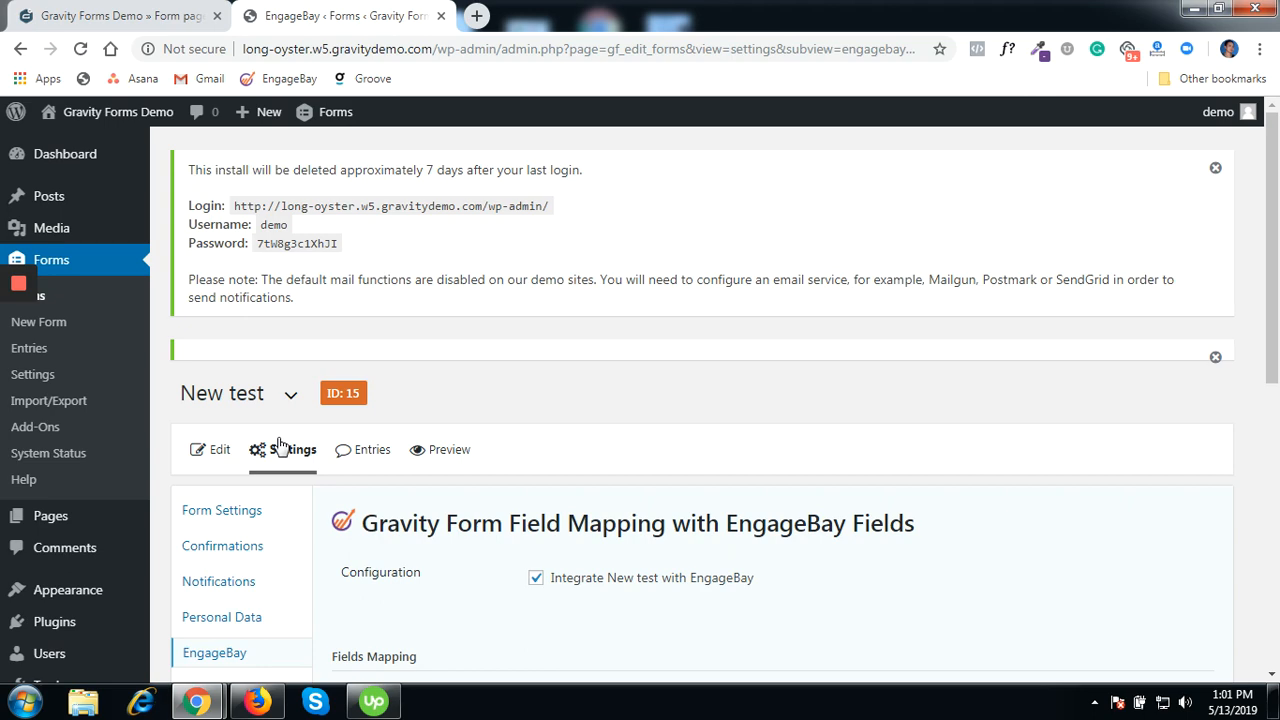
# - Toggle the New test EngageBay integration off and back on, then scroll to Fields Mapping
pyautogui.moveTo(281, 446)
pyautogui.scroll(-3, 283, 447)
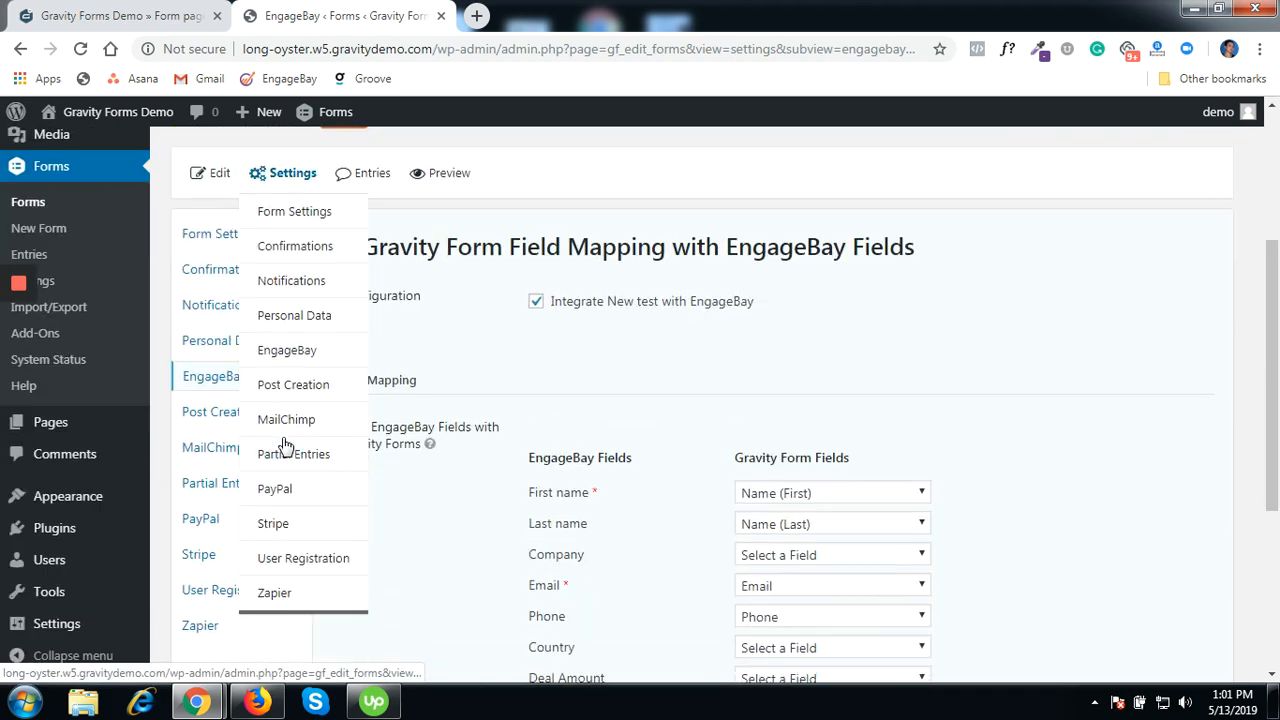
pyautogui.scroll(1, 285, 446)
pyautogui.click(536, 391)
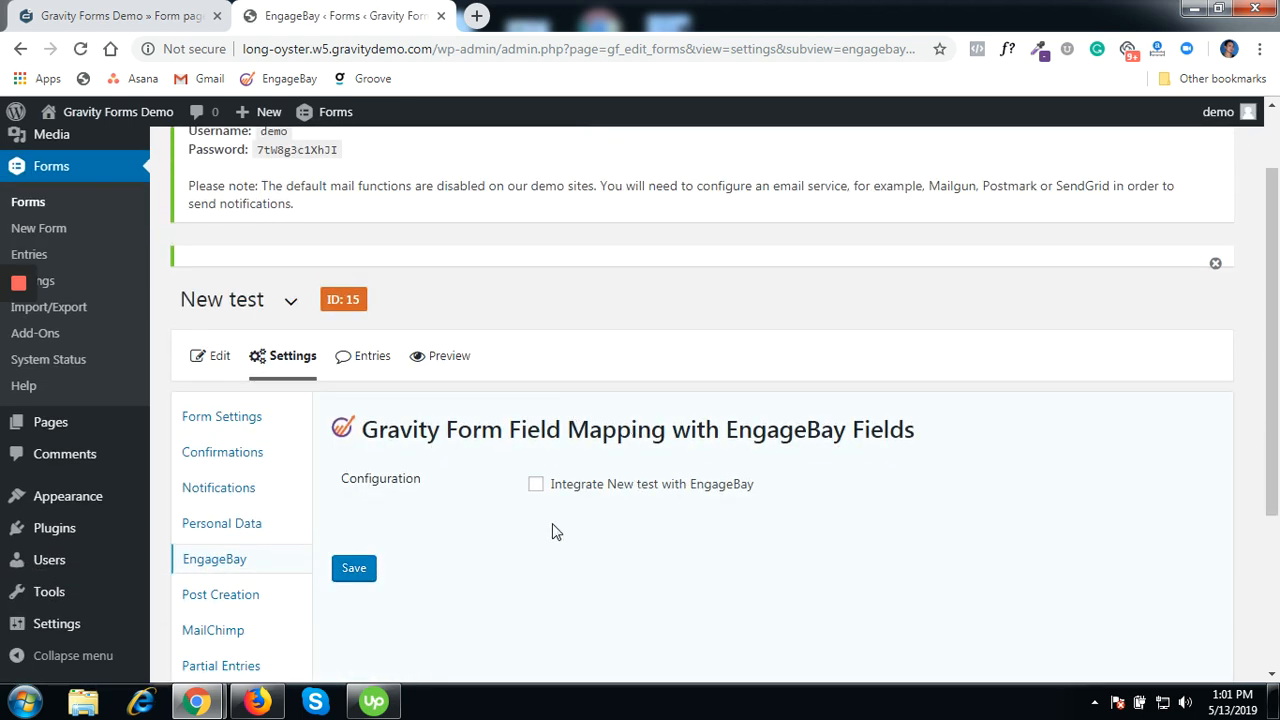
pyautogui.click(536, 484)
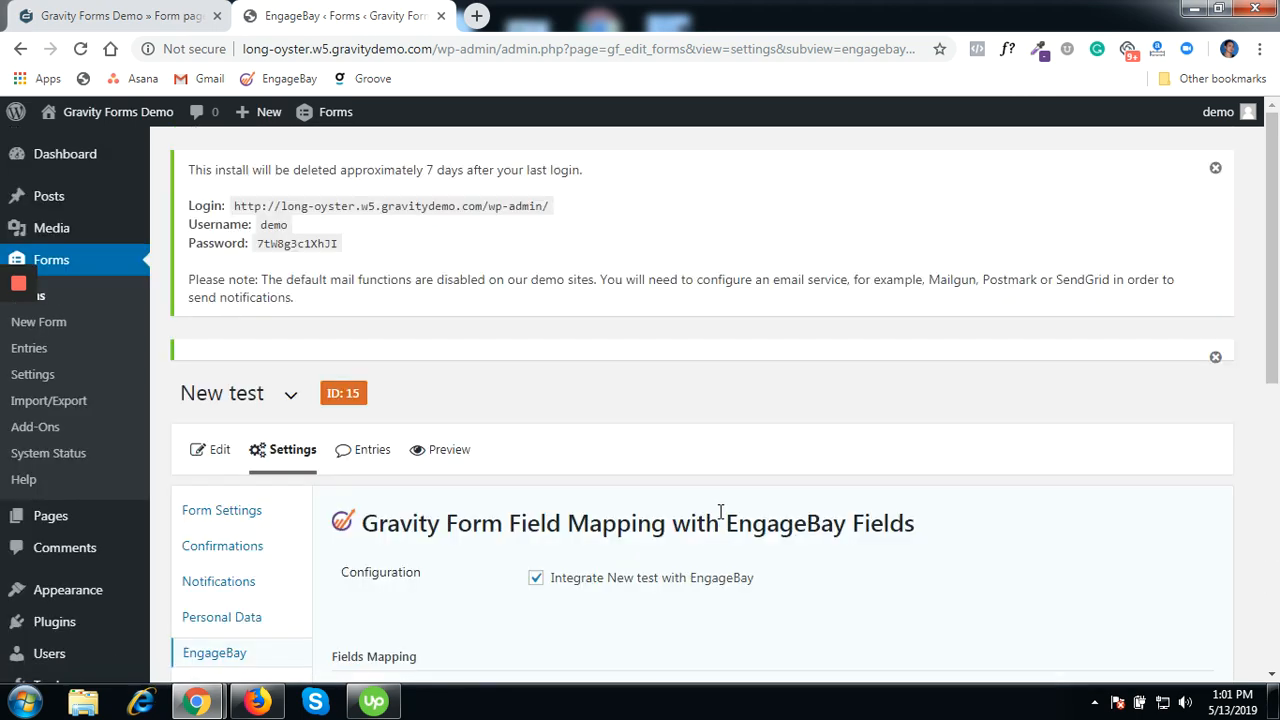
pyautogui.scroll(-5, 718, 519)
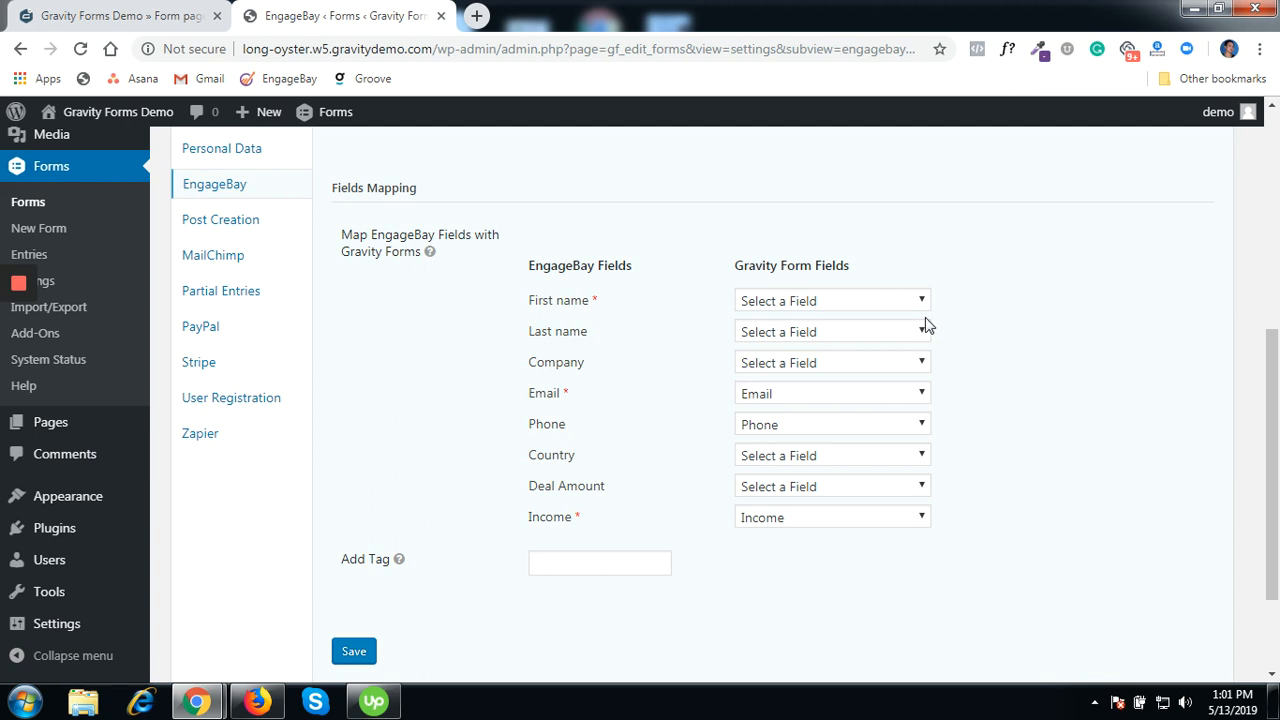
# - Map First name to Name (First) and Last name to Name (Last)
pyautogui.click(816, 306)
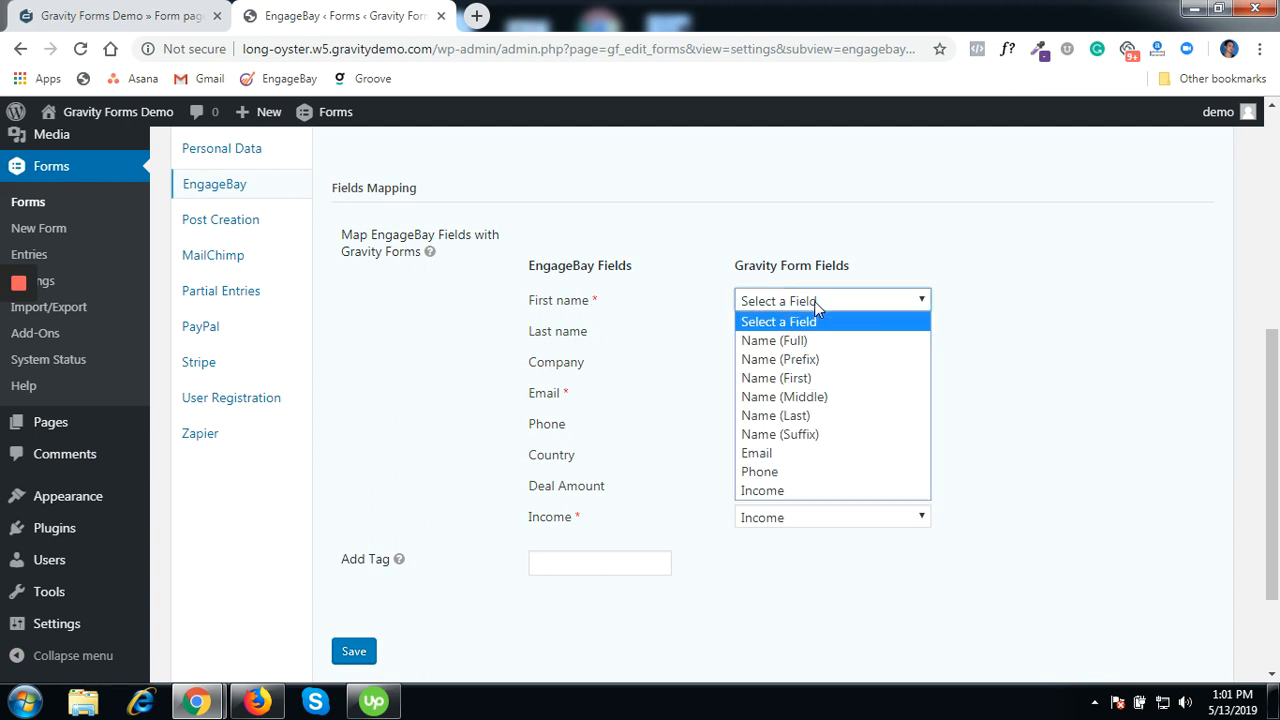
pyautogui.click(782, 377)
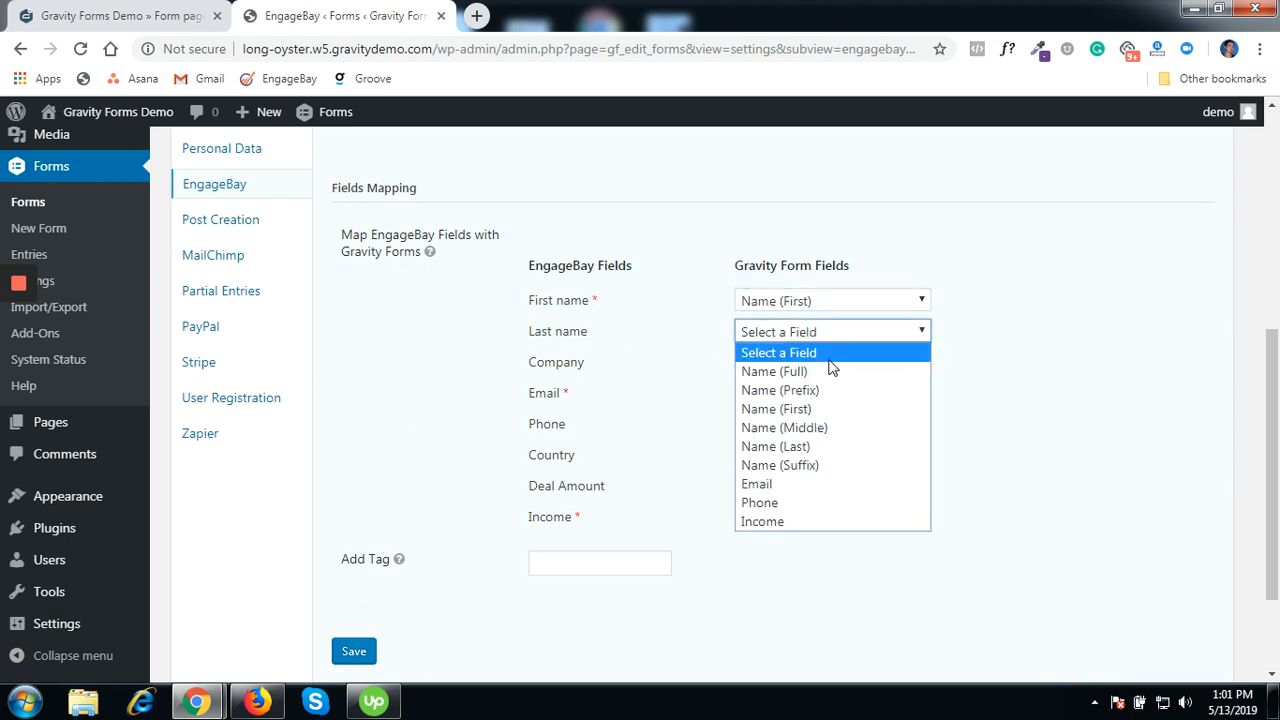
pyautogui.click(818, 450)
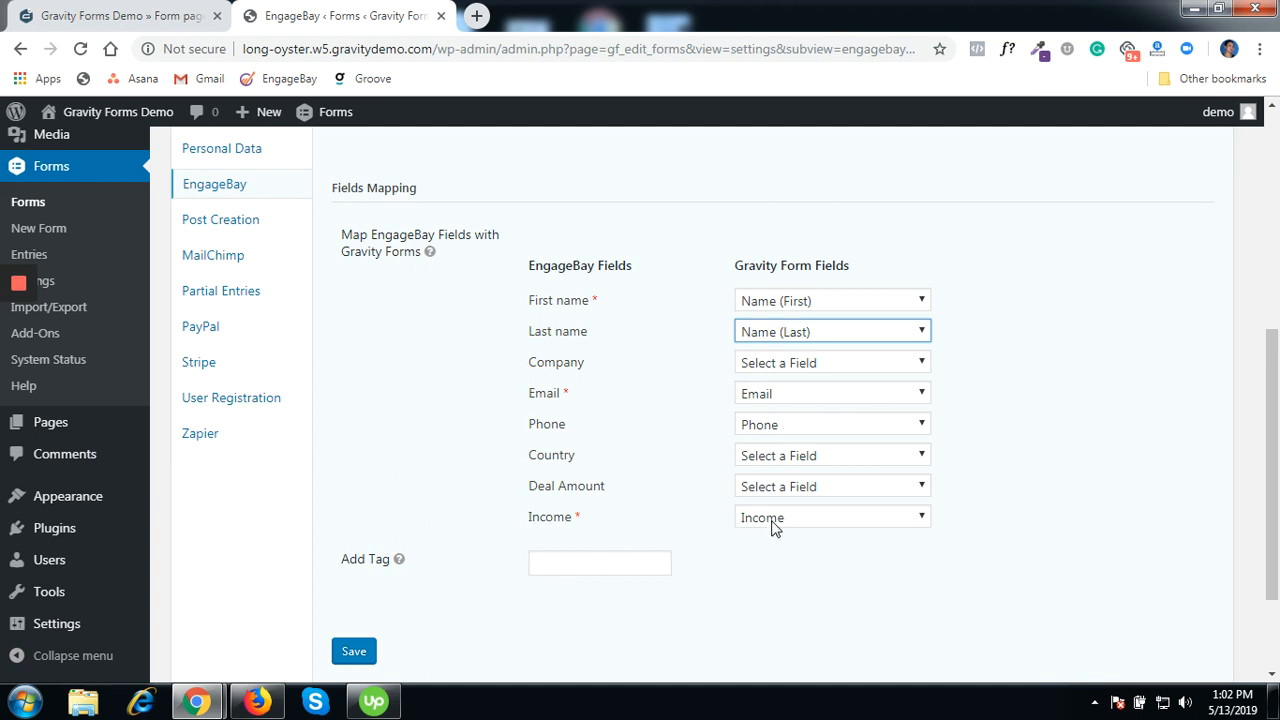
# - Add the GravityForm tag to sent contacts and save the mapping
pyautogui.scroll(-1, 772, 528)
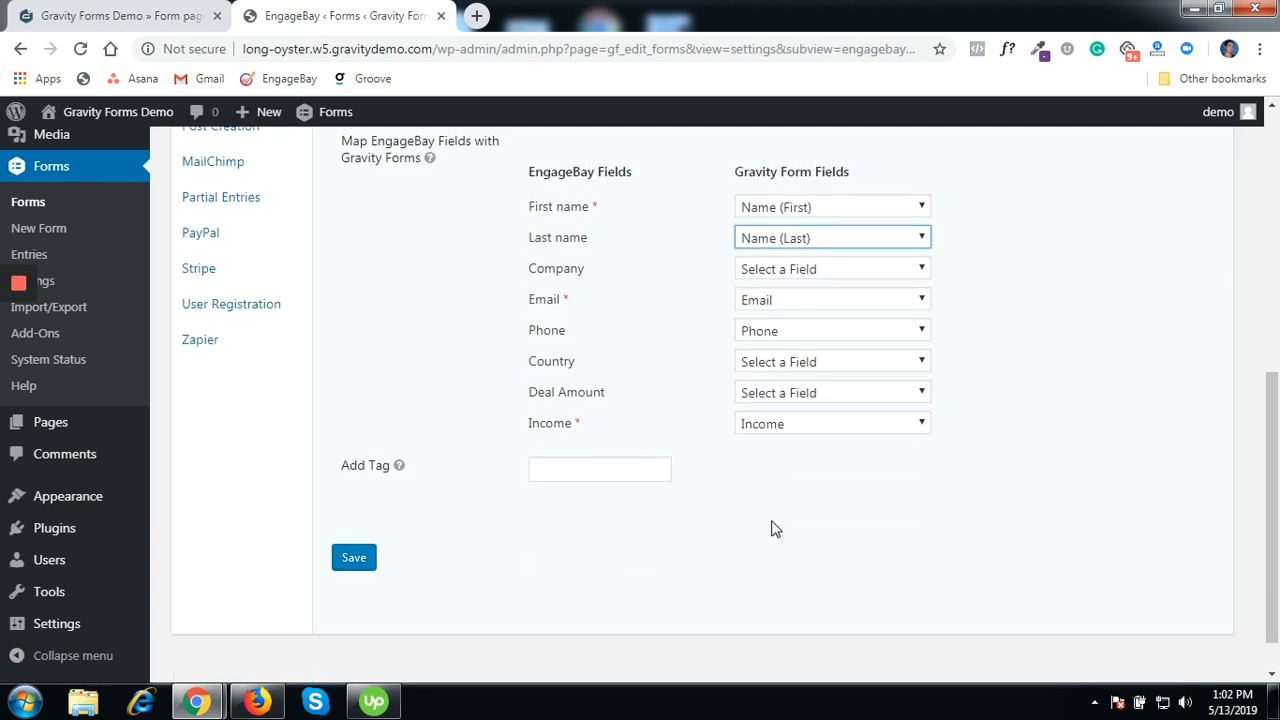
pyautogui.click(563, 469)
pyautogui.click(561, 542)
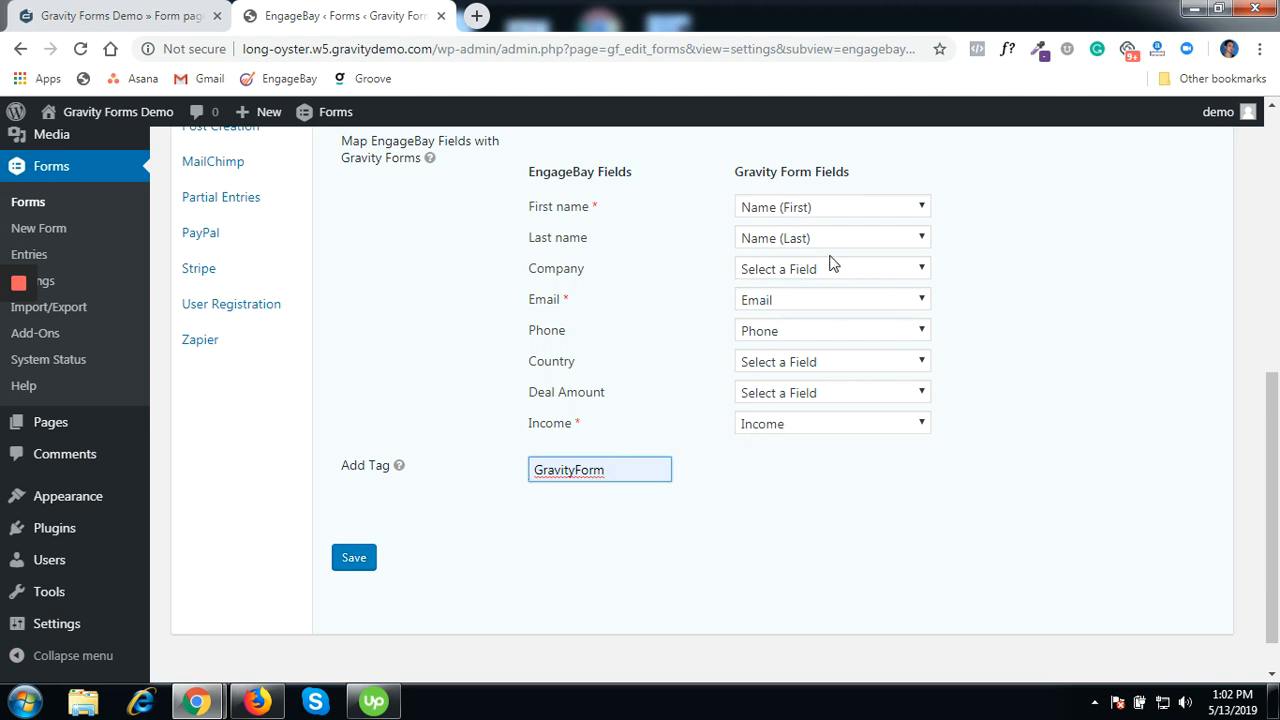
pyautogui.scroll(2, 455, 285)
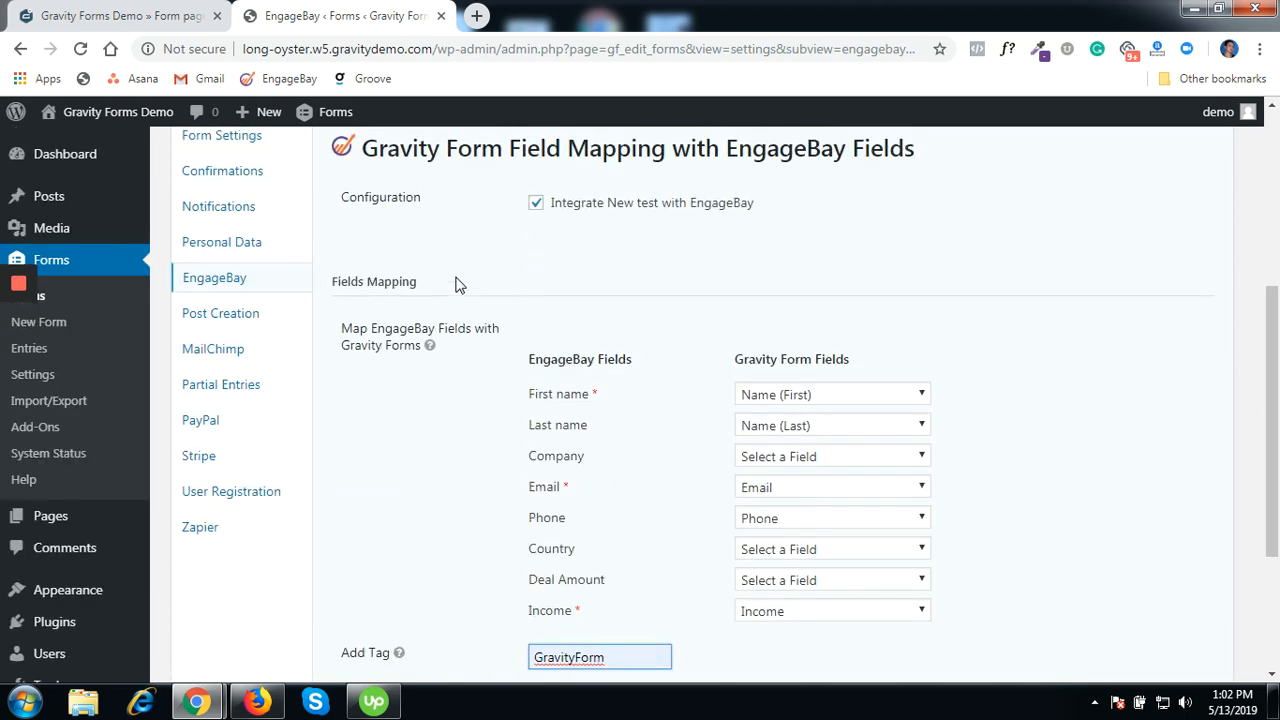
pyautogui.scroll(-3, 455, 285)
pyautogui.click(354, 509)
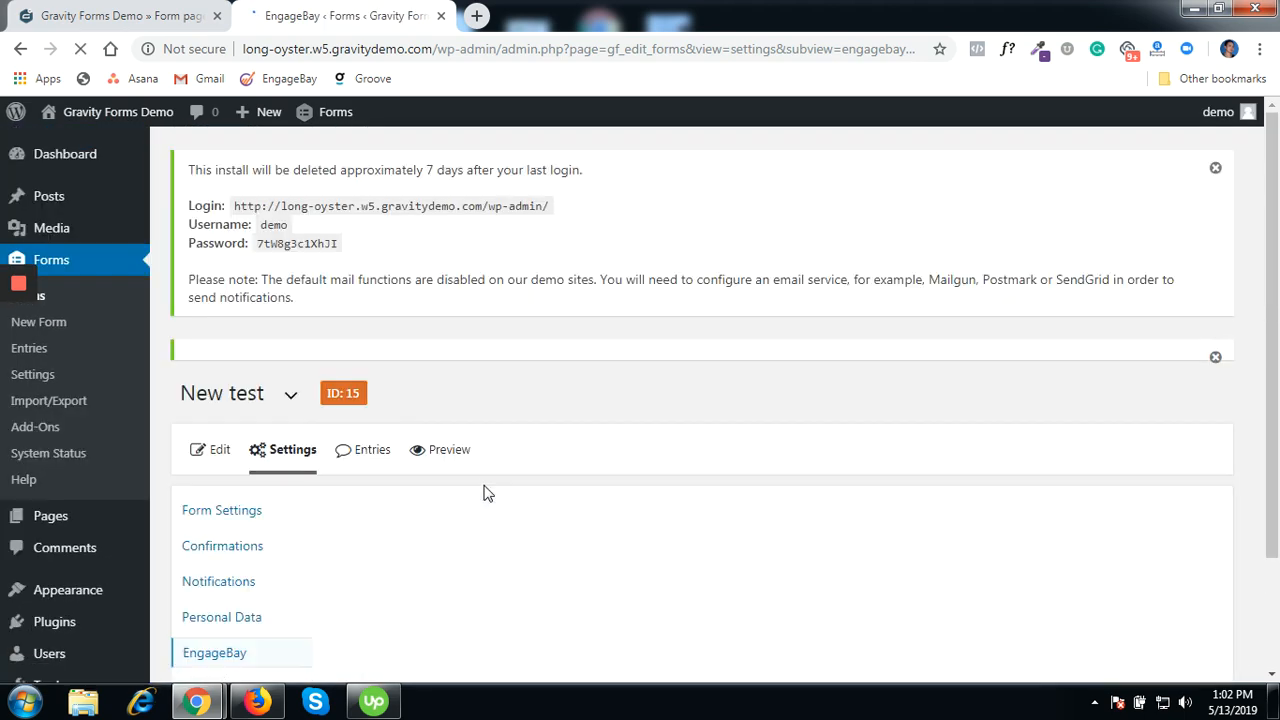
# - Reload the public New test form page and scroll down to its Submit button
pyautogui.click(219, 451)
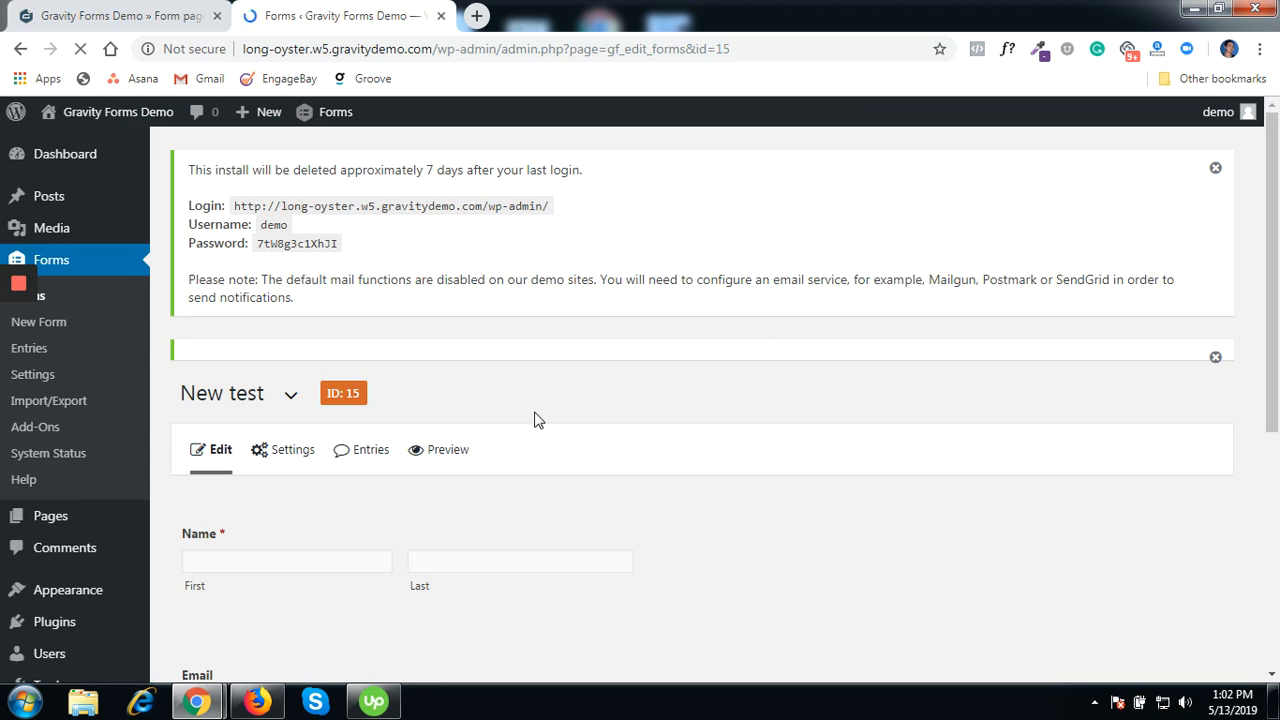
pyautogui.click(148, 16)
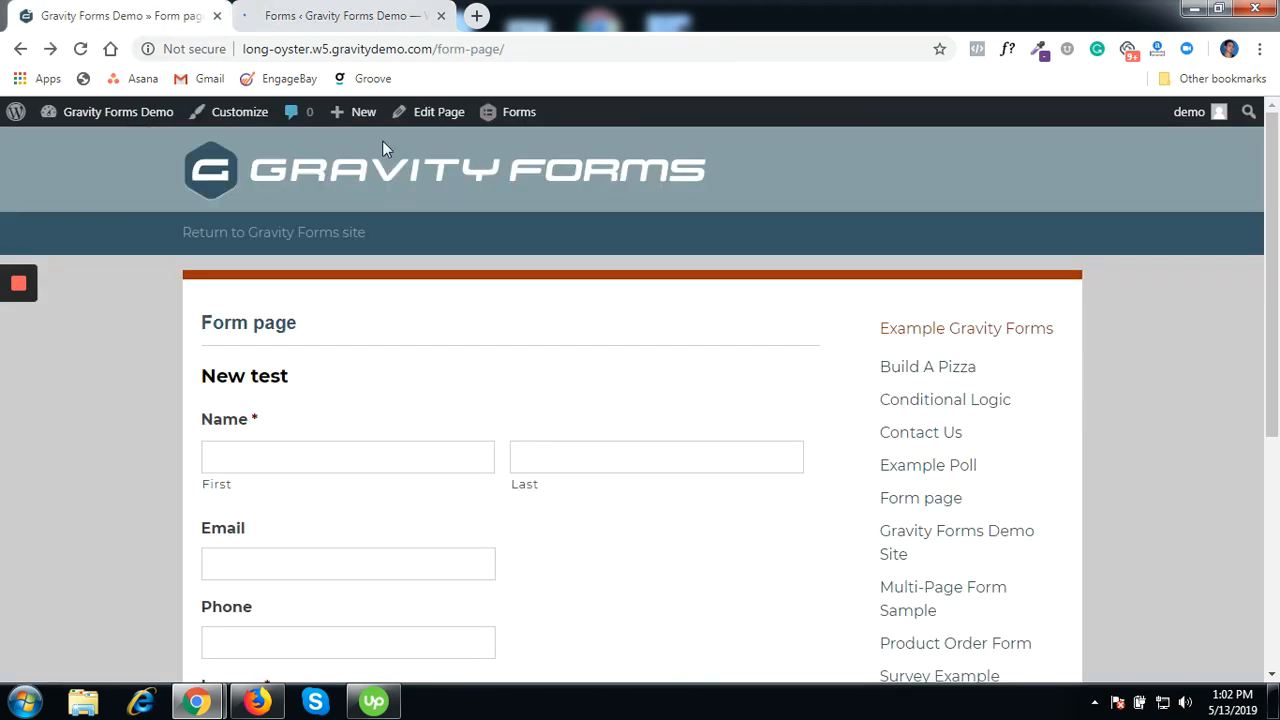
pyautogui.scroll(-3, 477, 155)
pyautogui.scroll(2, 470, 150)
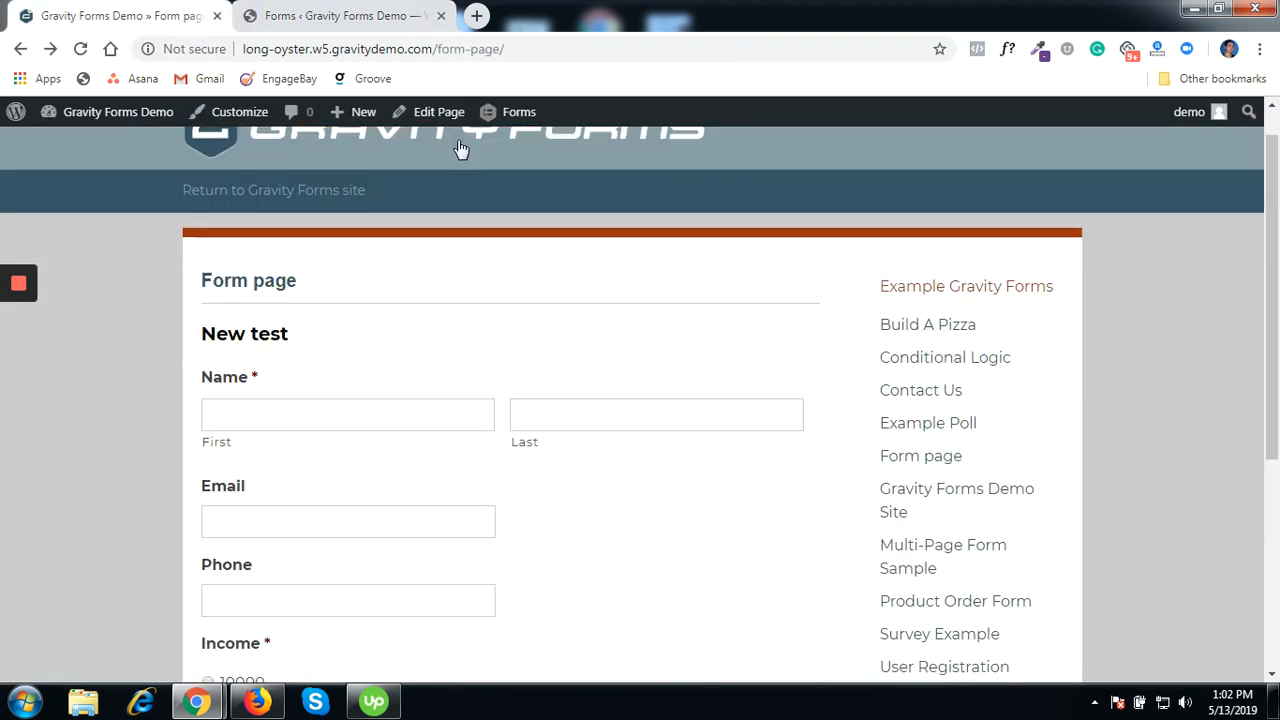
pyautogui.scroll(1, 460, 148)
pyautogui.click(80, 48)
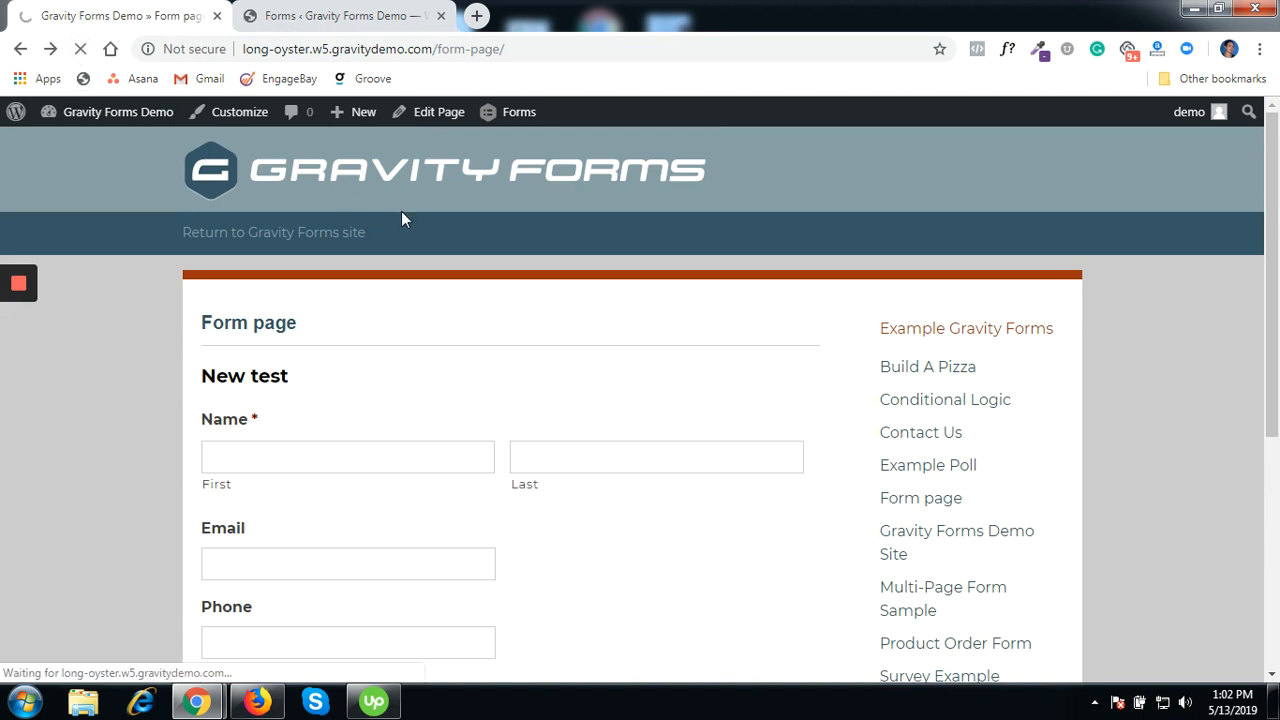
pyautogui.scroll(-2, 402, 213)
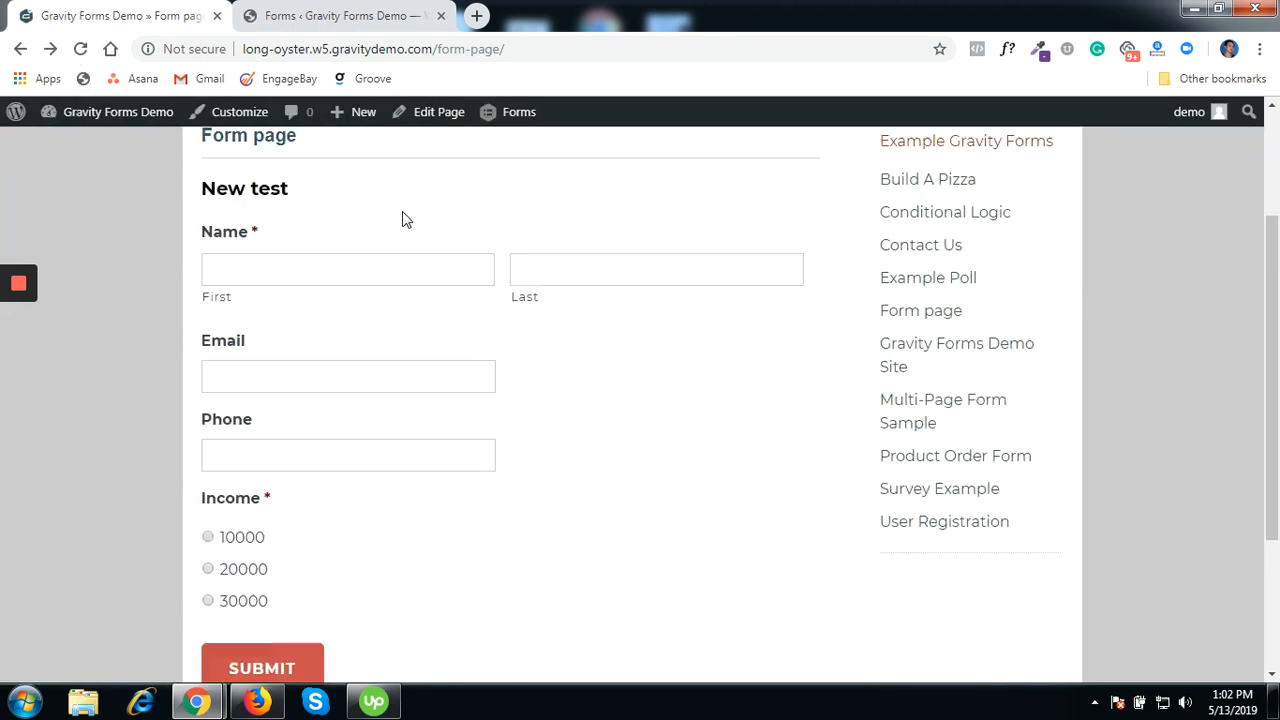
pyautogui.scroll(-2, 402, 219)
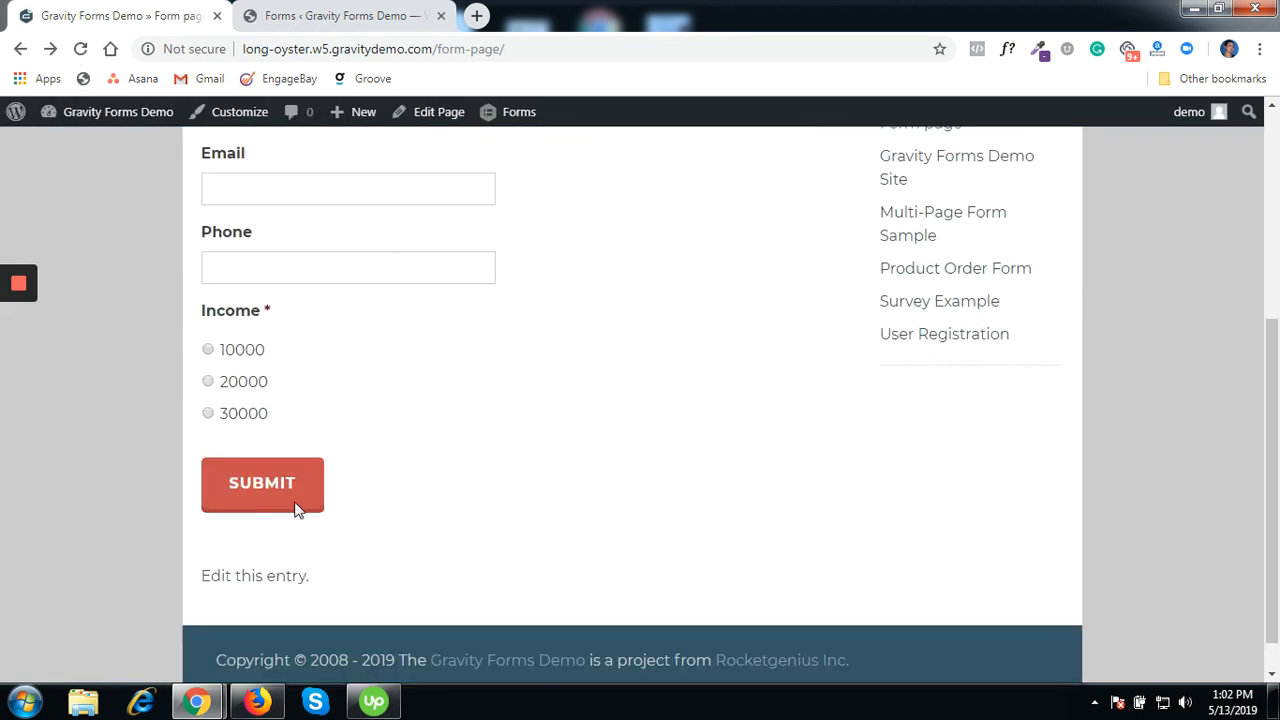
# - Check EngageBay's Contacts list of 533 contacts, then return to the form page
pyautogui.moveTo(197, 701)
pyautogui.click(283, 645)
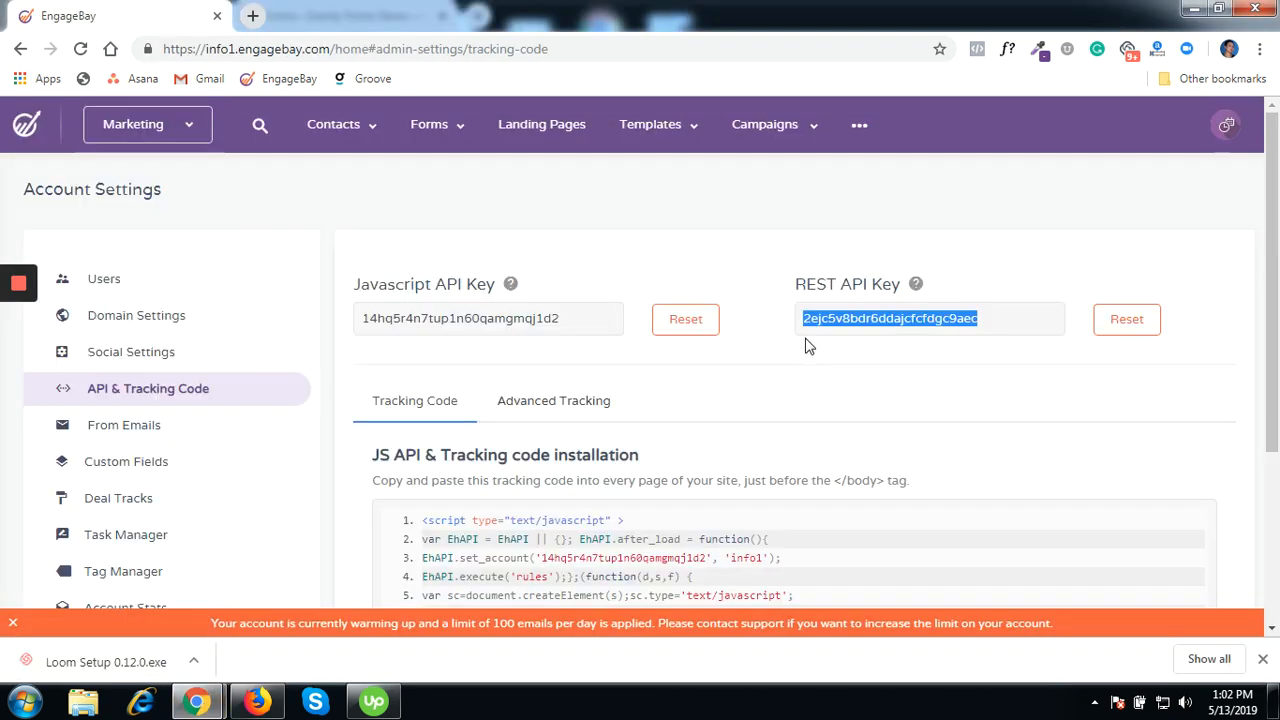
pyautogui.moveTo(362, 152)
pyautogui.click(353, 177)
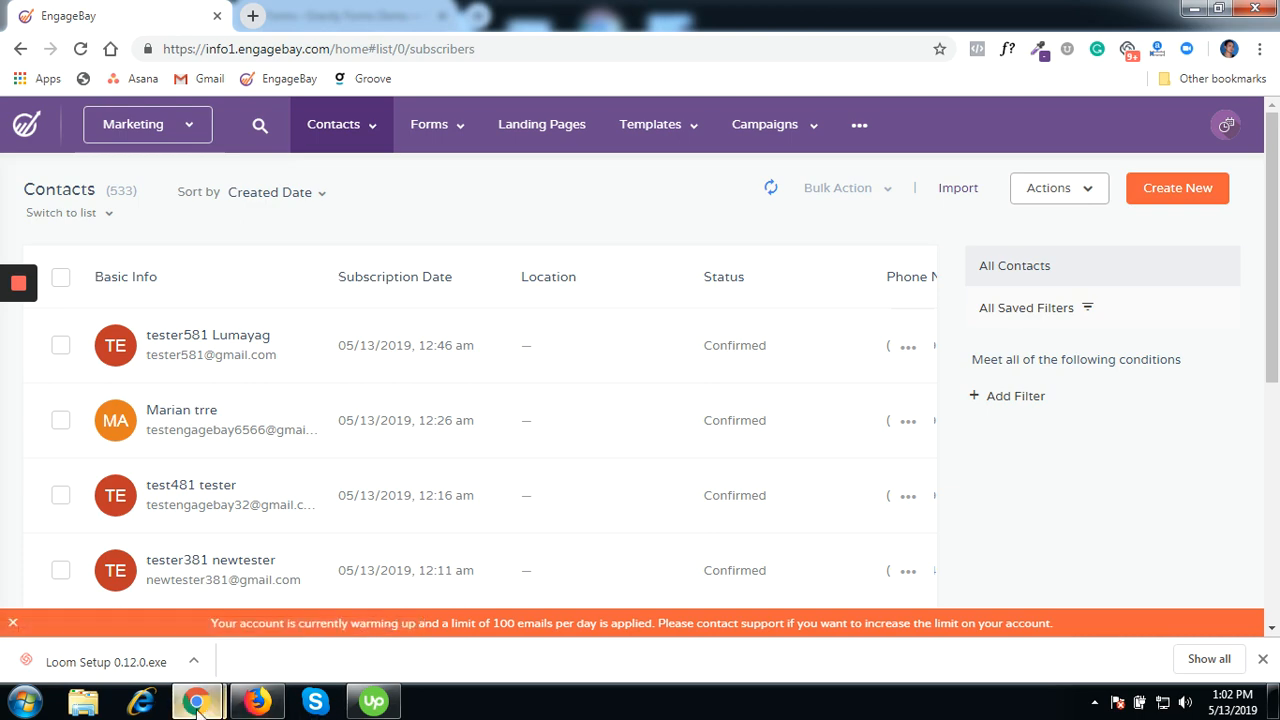
pyautogui.moveTo(196, 700)
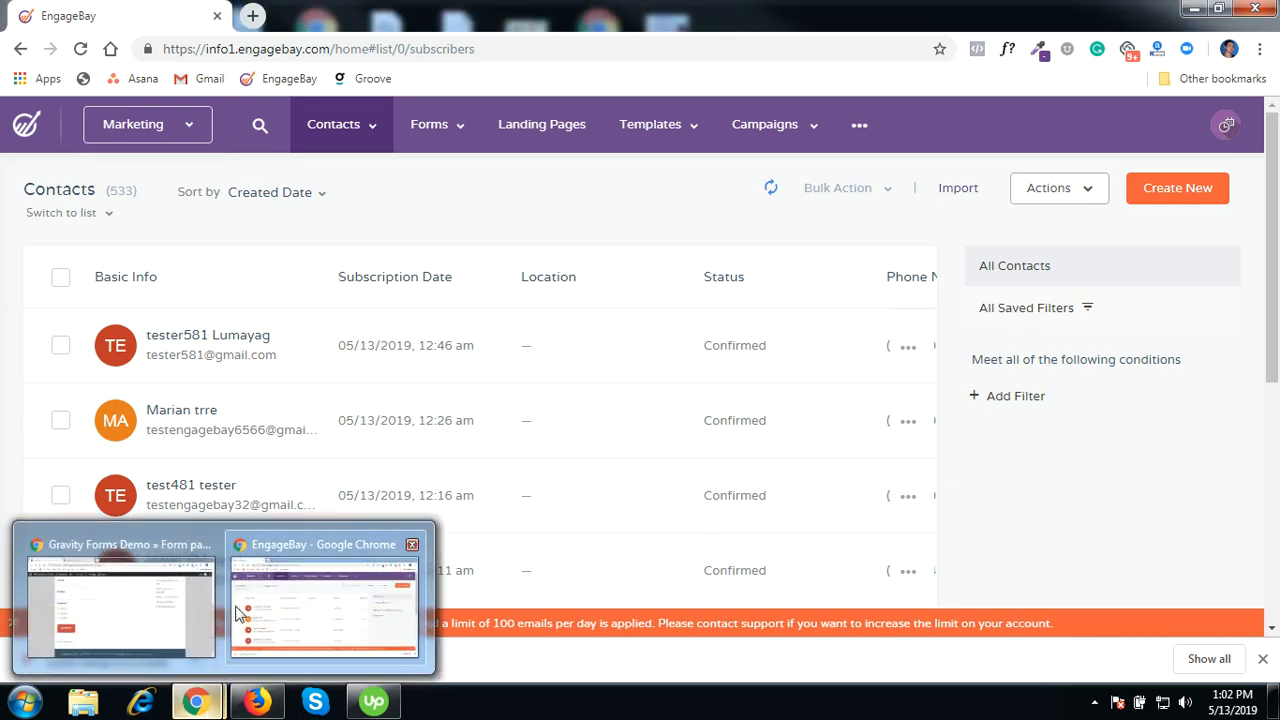
pyautogui.click(203, 590)
# - Enter a test contact's first name, last name and email address on the form
pyautogui.scroll(2, 395, 278)
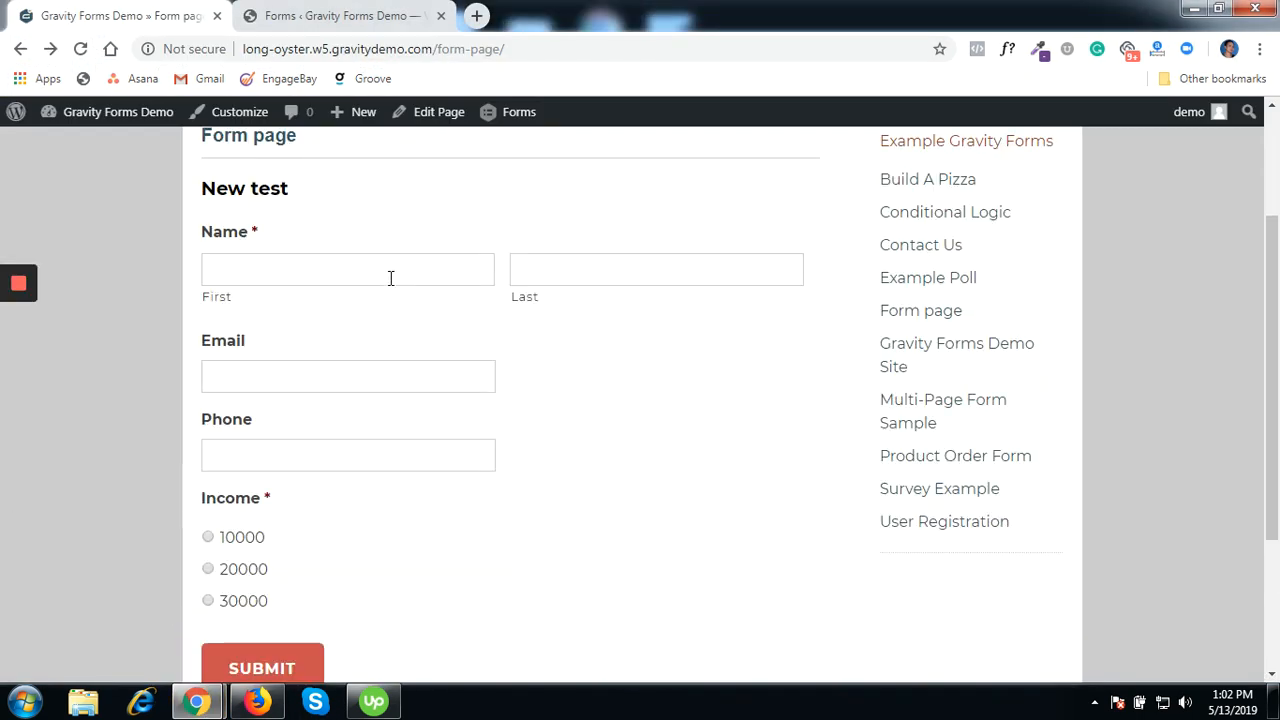
pyautogui.click(332, 277)
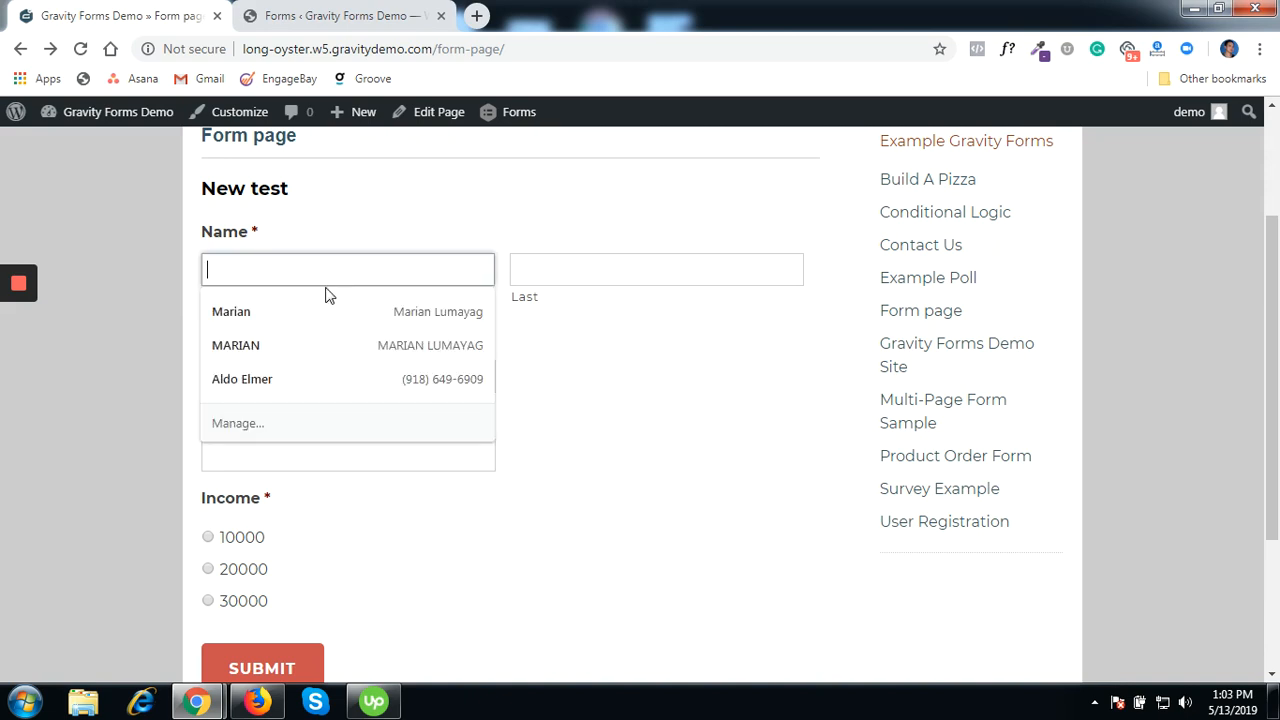
pyautogui.write('test')
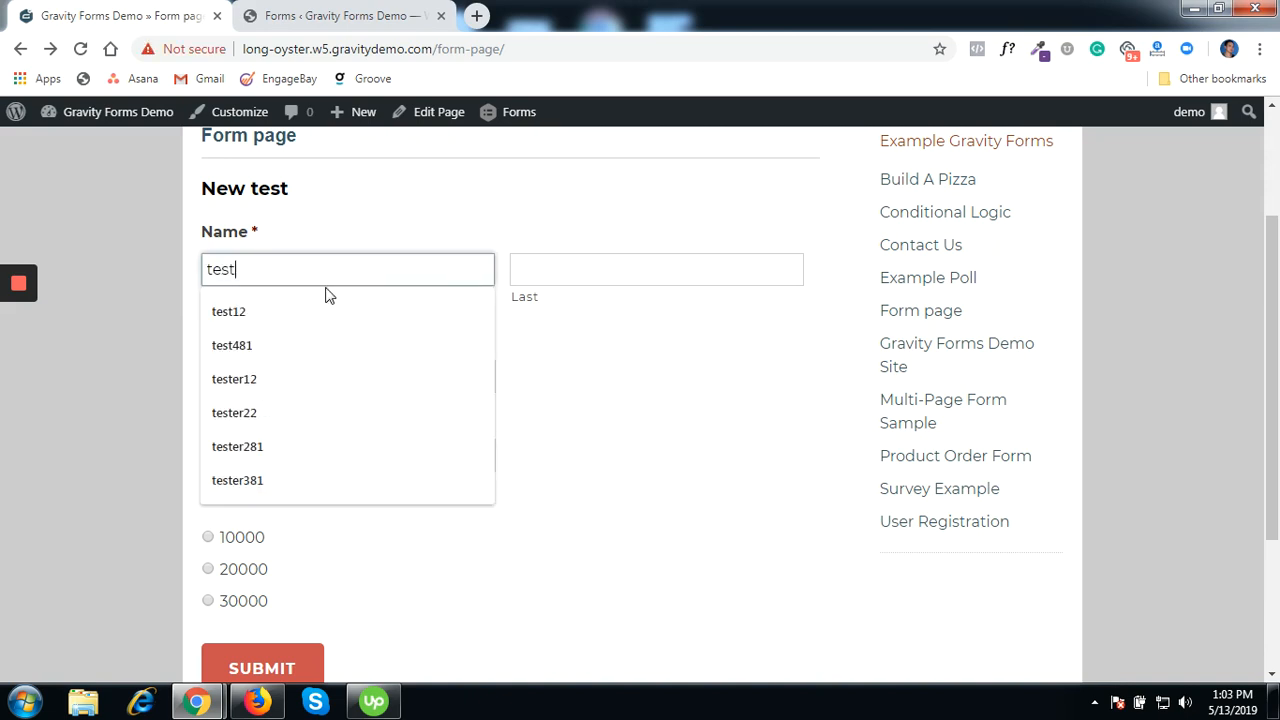
pyautogui.write('er')
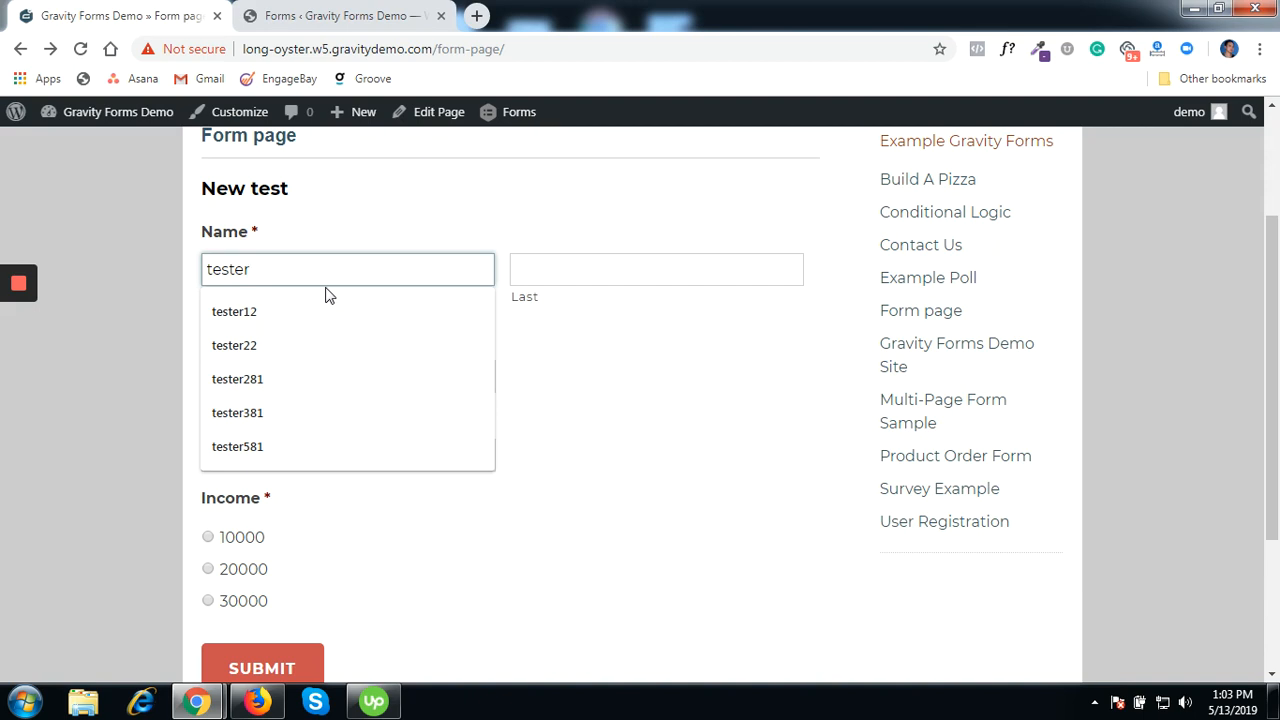
pyautogui.write('681')
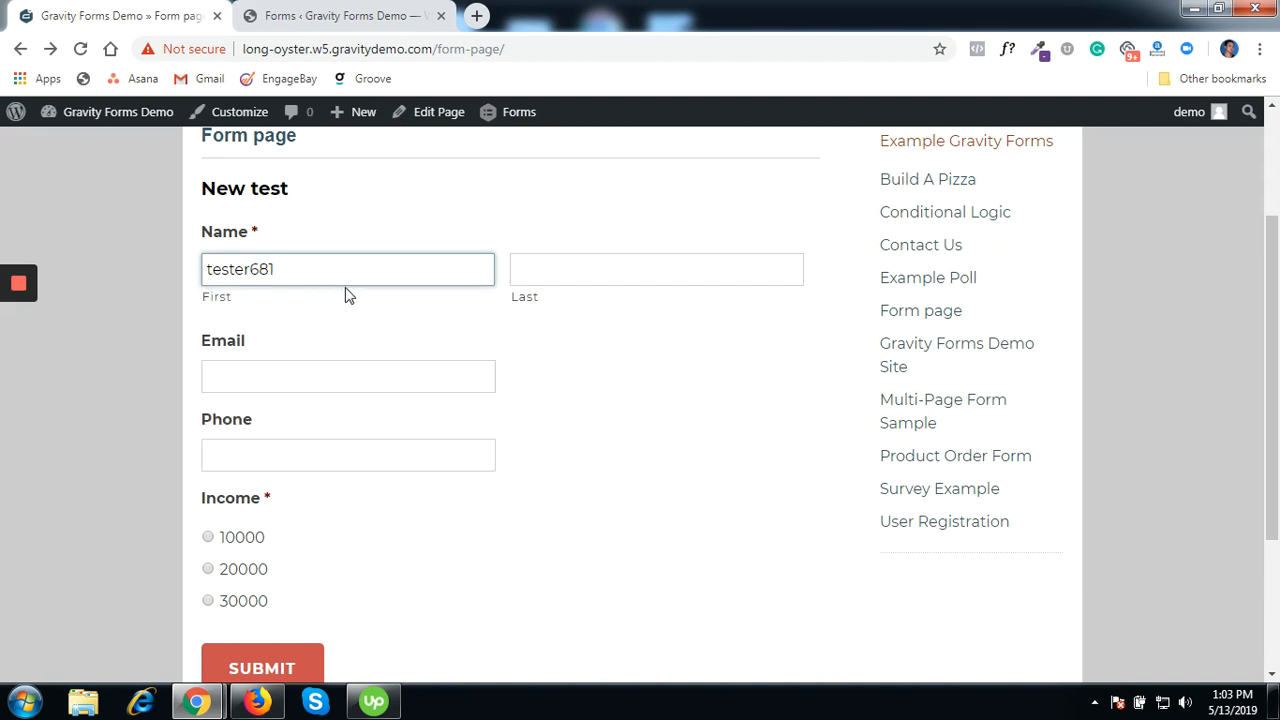
pyautogui.click(566, 274)
pyautogui.write('tes')
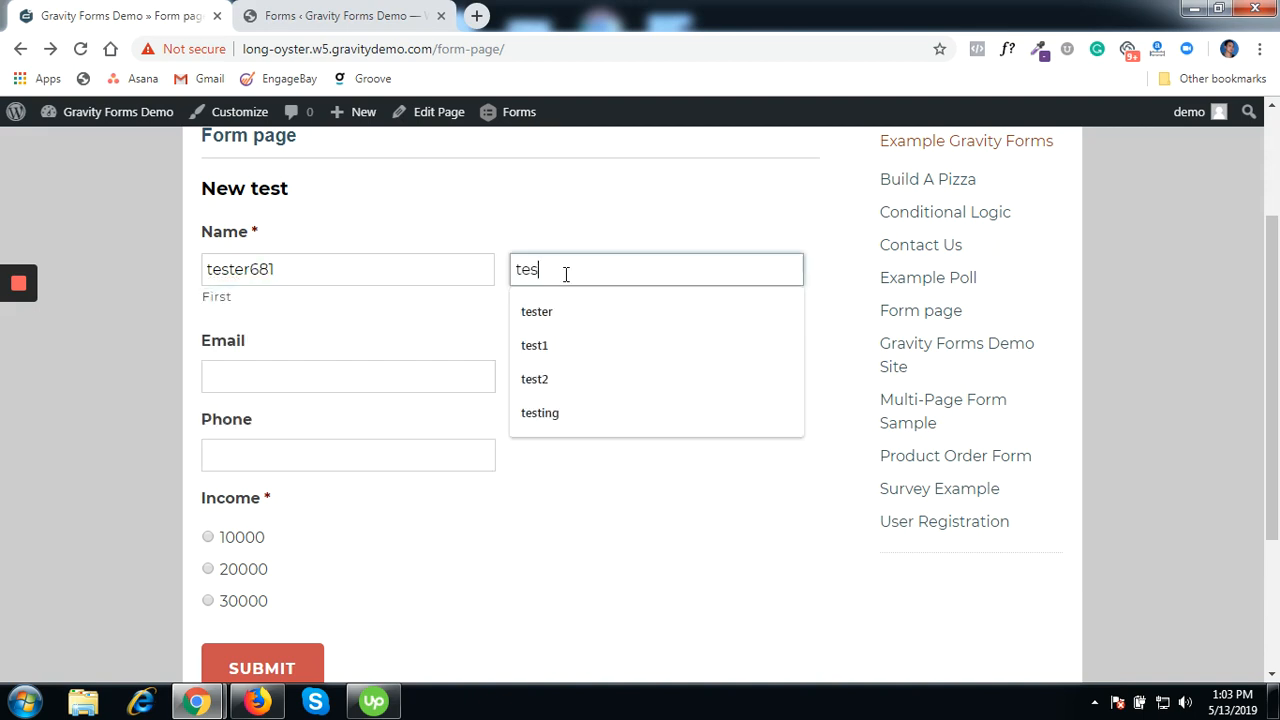
pyautogui.write('ter')
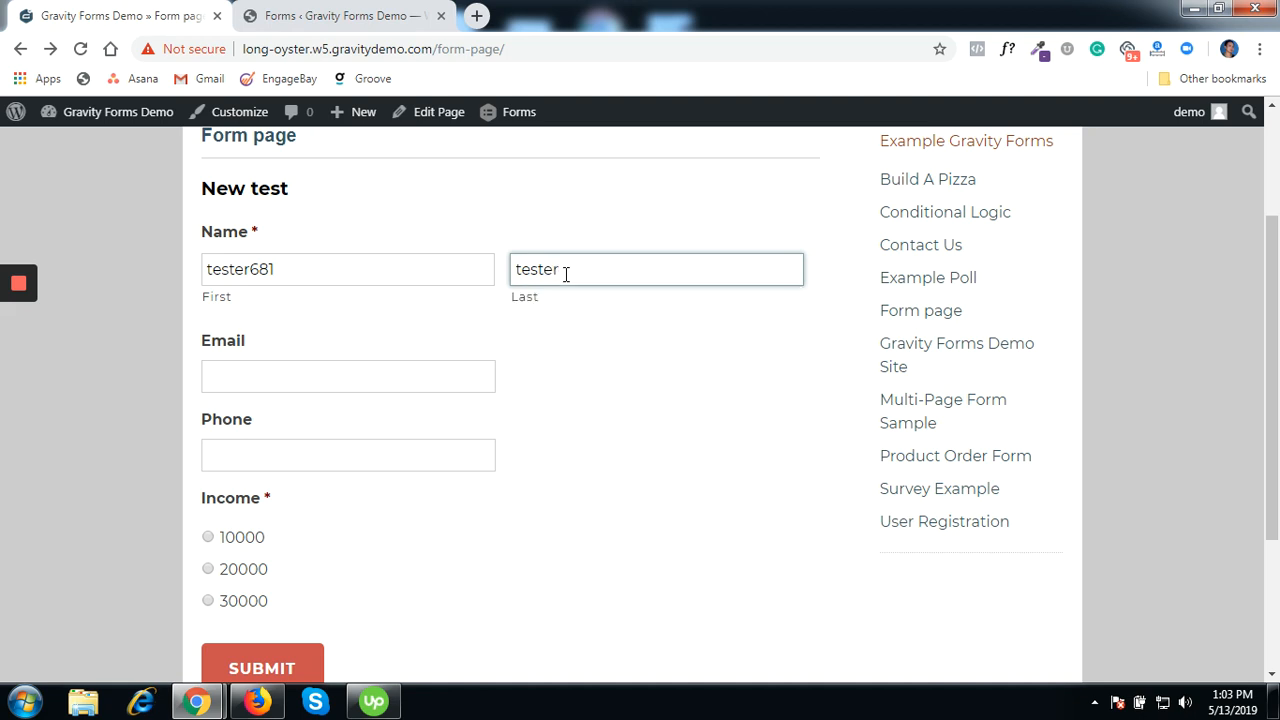
pyautogui.click(402, 373)
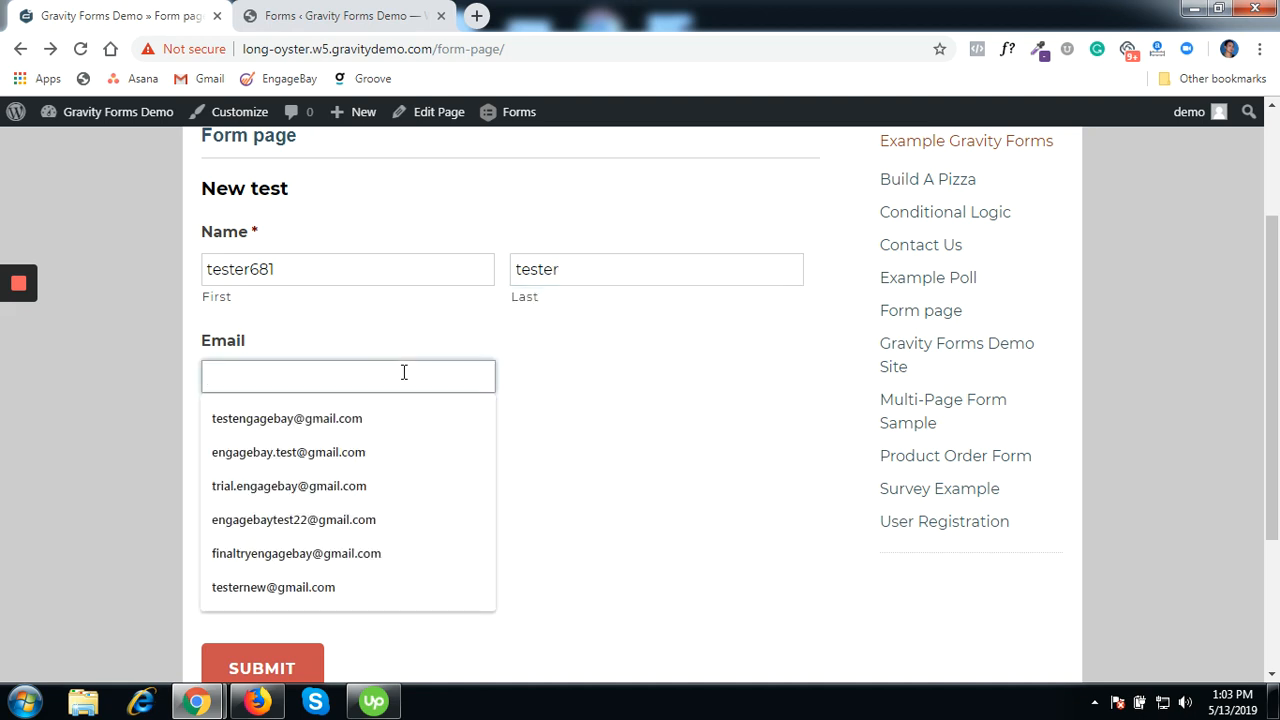
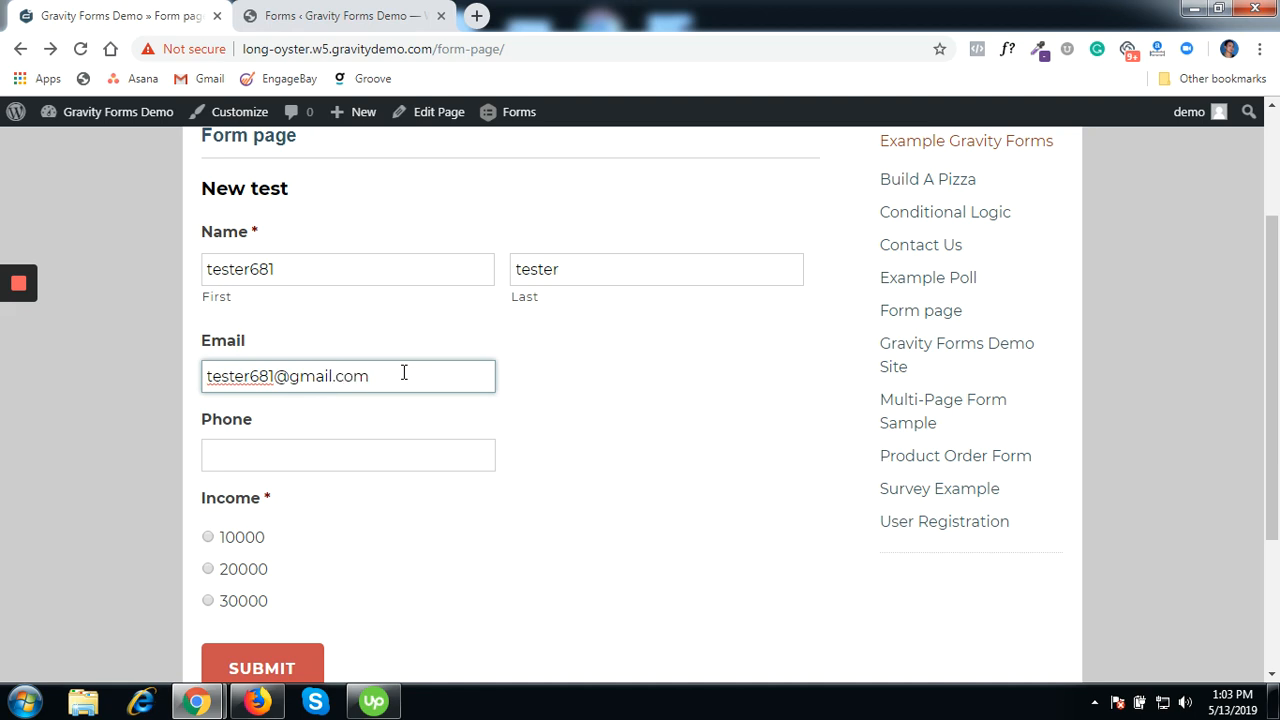
# - Fill in the test contact's phone number, adjusting some of its digits
pyautogui.click(367, 453)
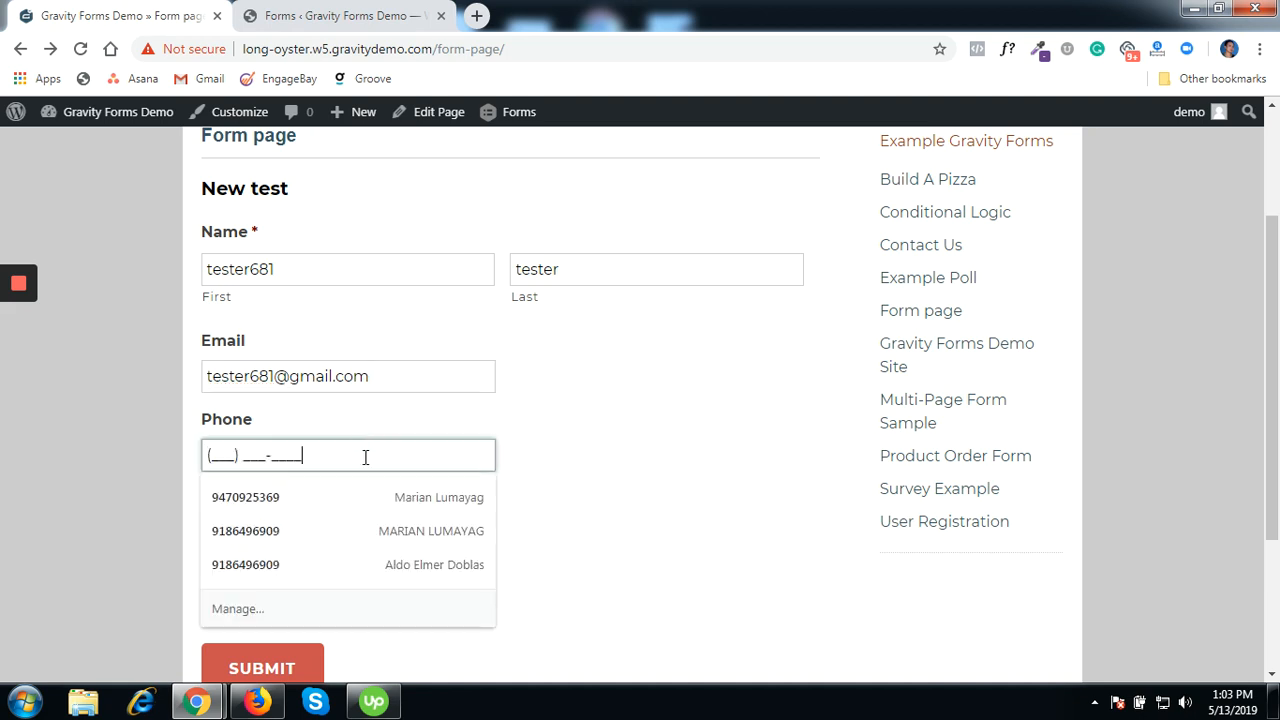
pyautogui.click(349, 494)
pyautogui.press('BackSpace')
pyautogui.press('BackSpace')
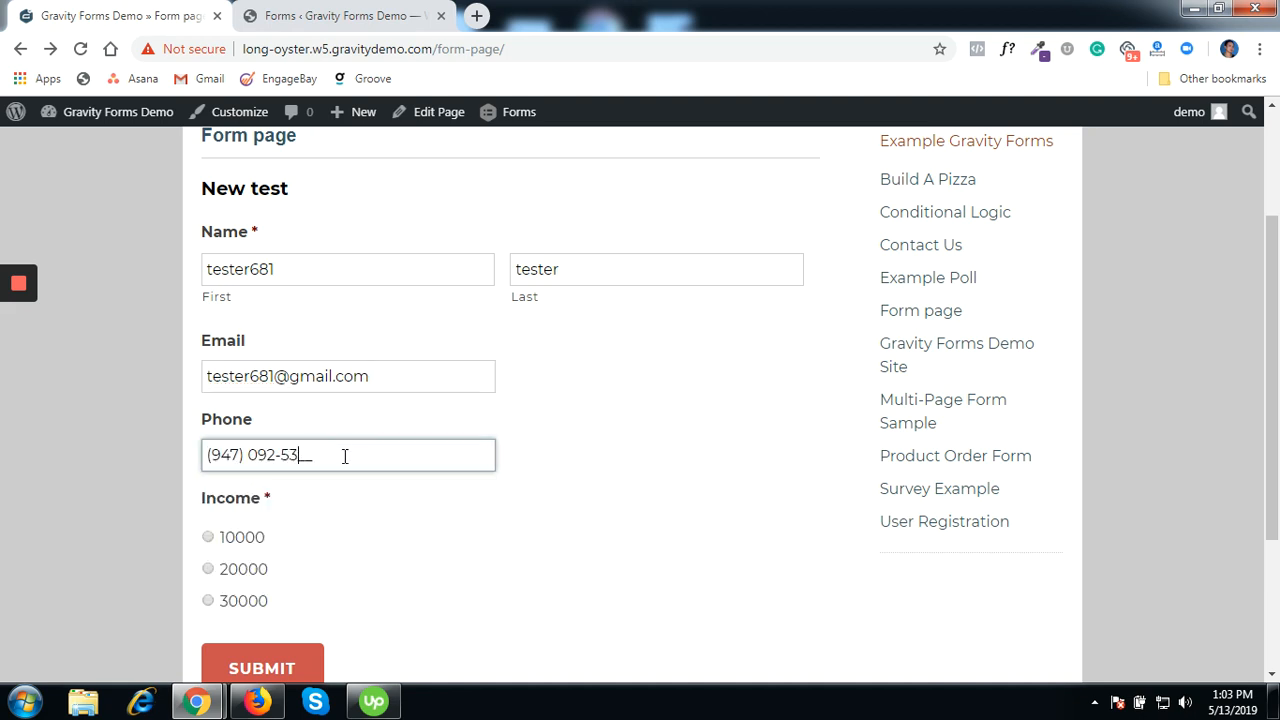
pyautogui.write('49')
pyautogui.click(256, 455)
pyautogui.write('44-')
pyautogui.click(221, 455)
pyautogui.write('3')
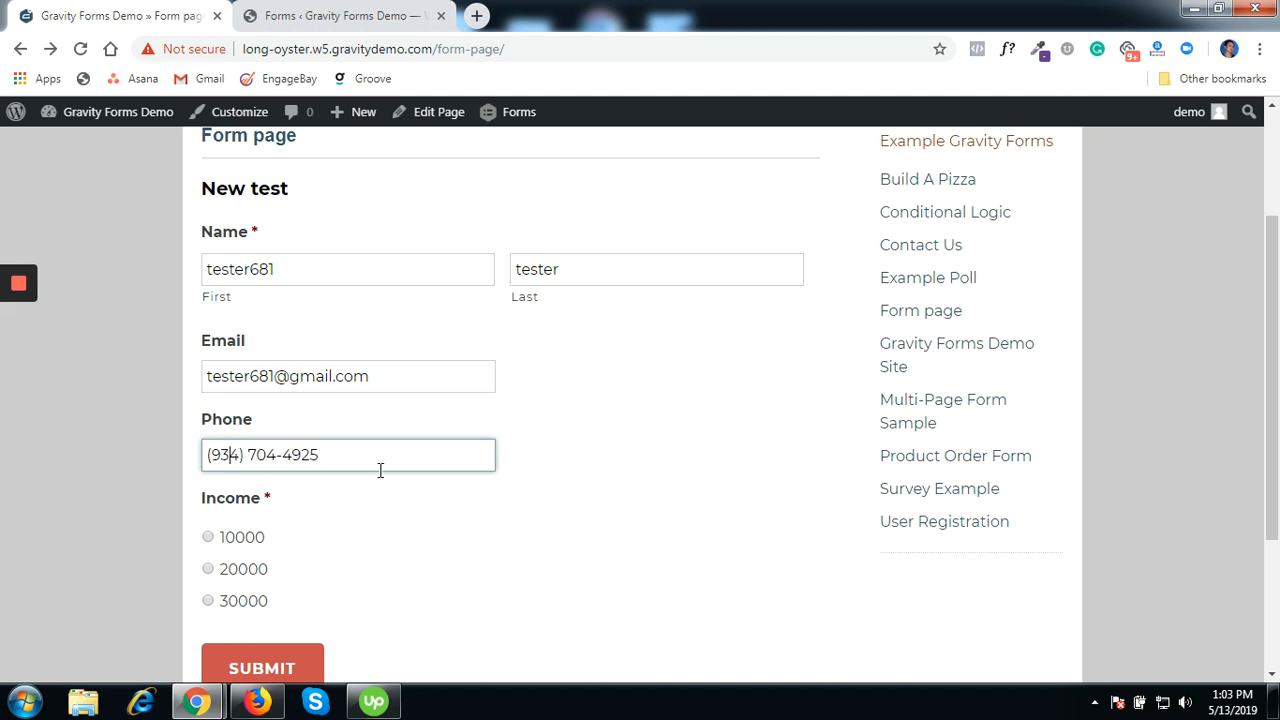
# - Choose 10000 as the Income and submit the form entry
pyautogui.scroll(-1, 328, 533)
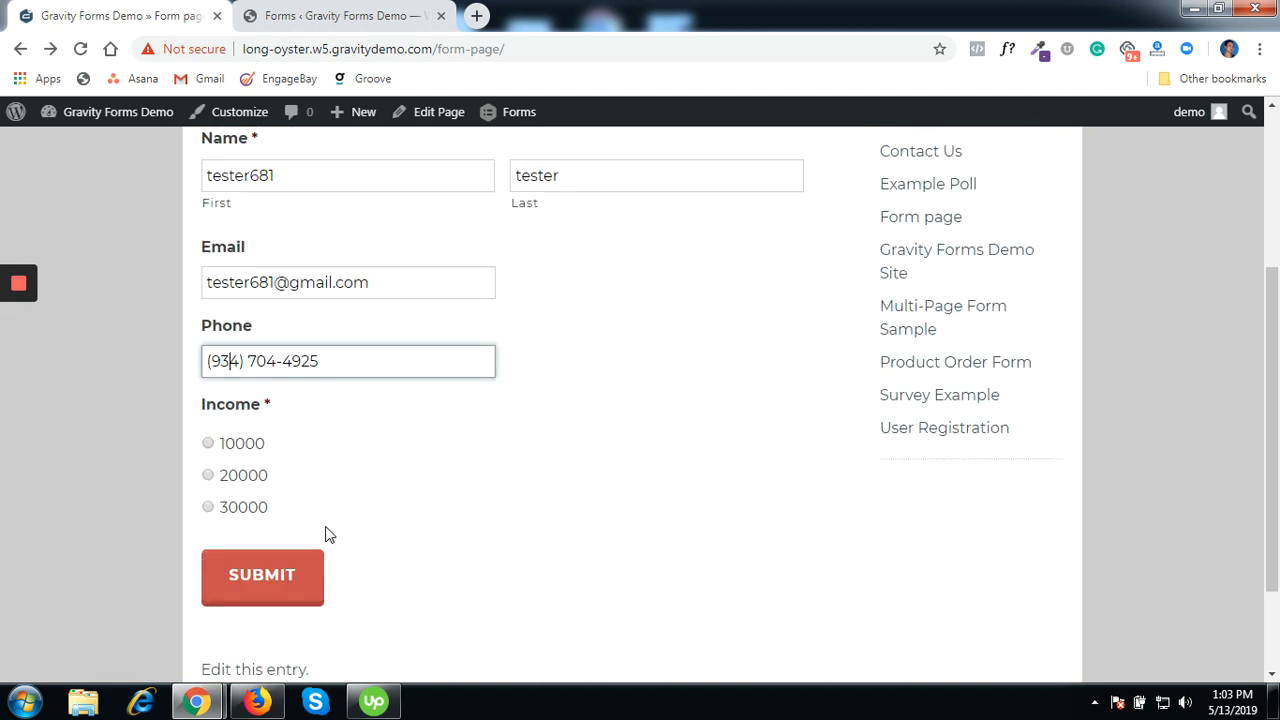
pyautogui.click(208, 444)
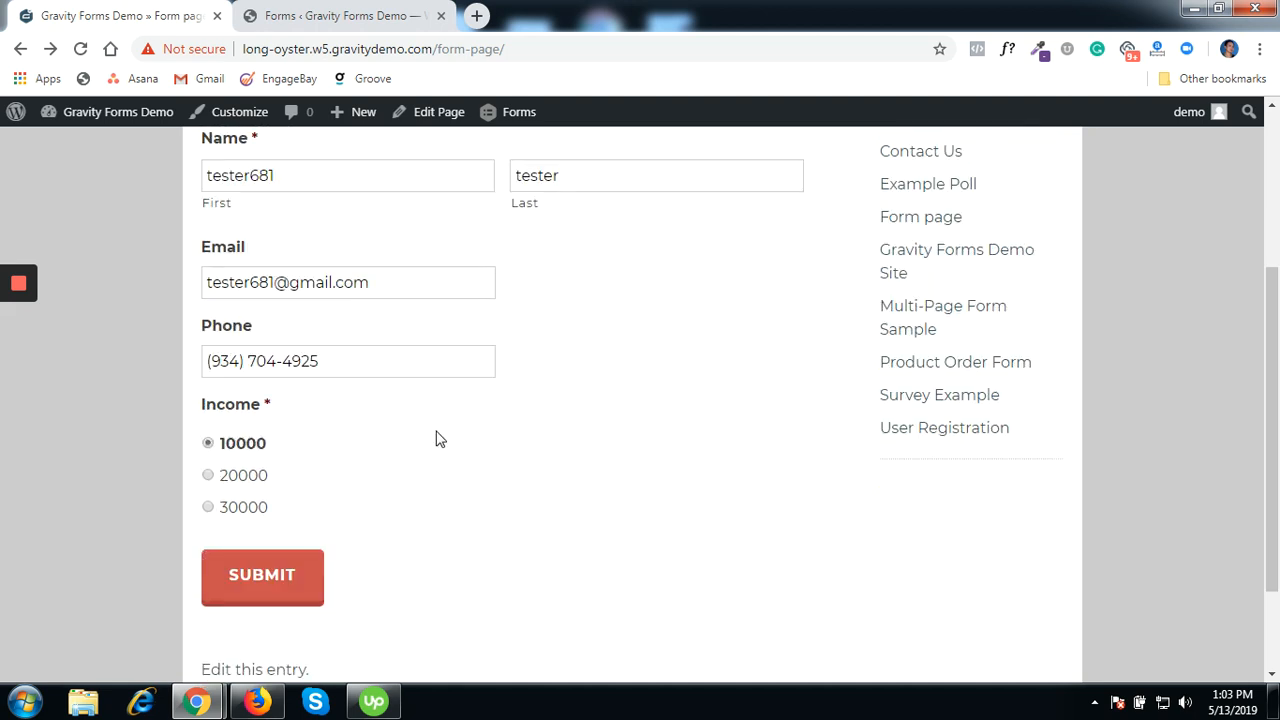
pyautogui.click(292, 592)
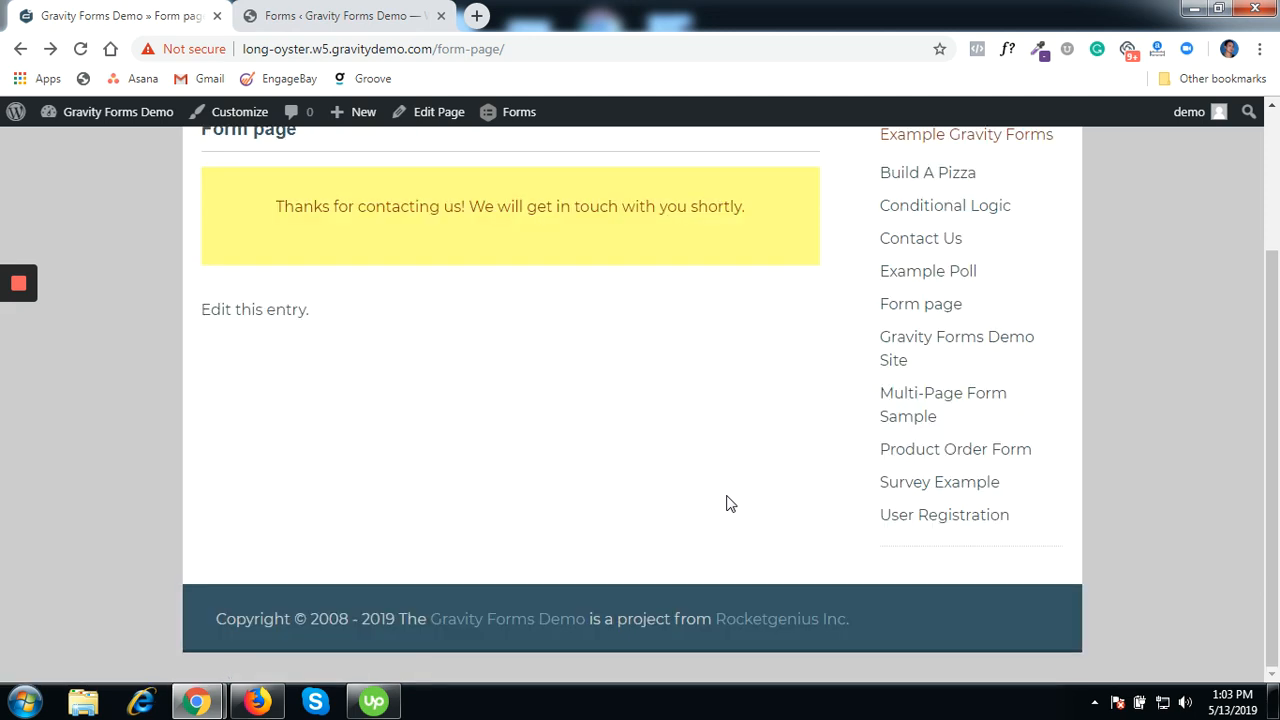
# - Bring EngageBay forward and refresh the Contacts list so it shows 534 contacts
pyautogui.moveTo(197, 701)
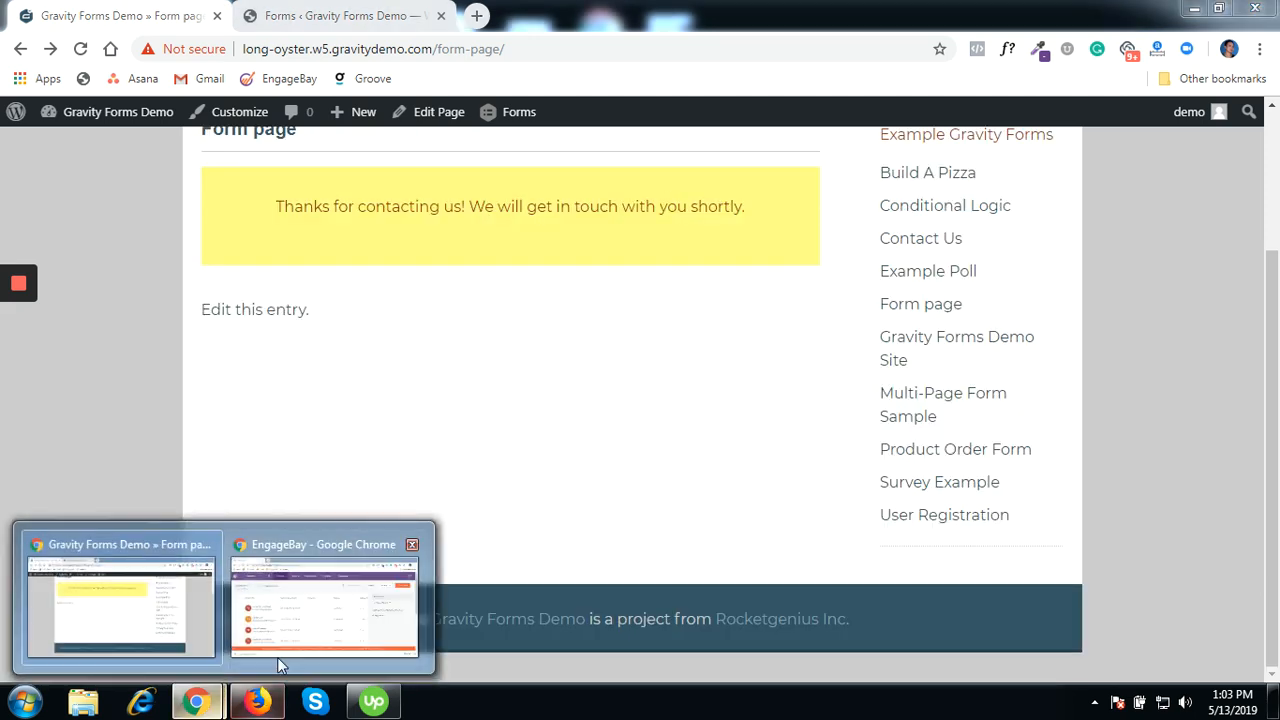
pyautogui.click(300, 615)
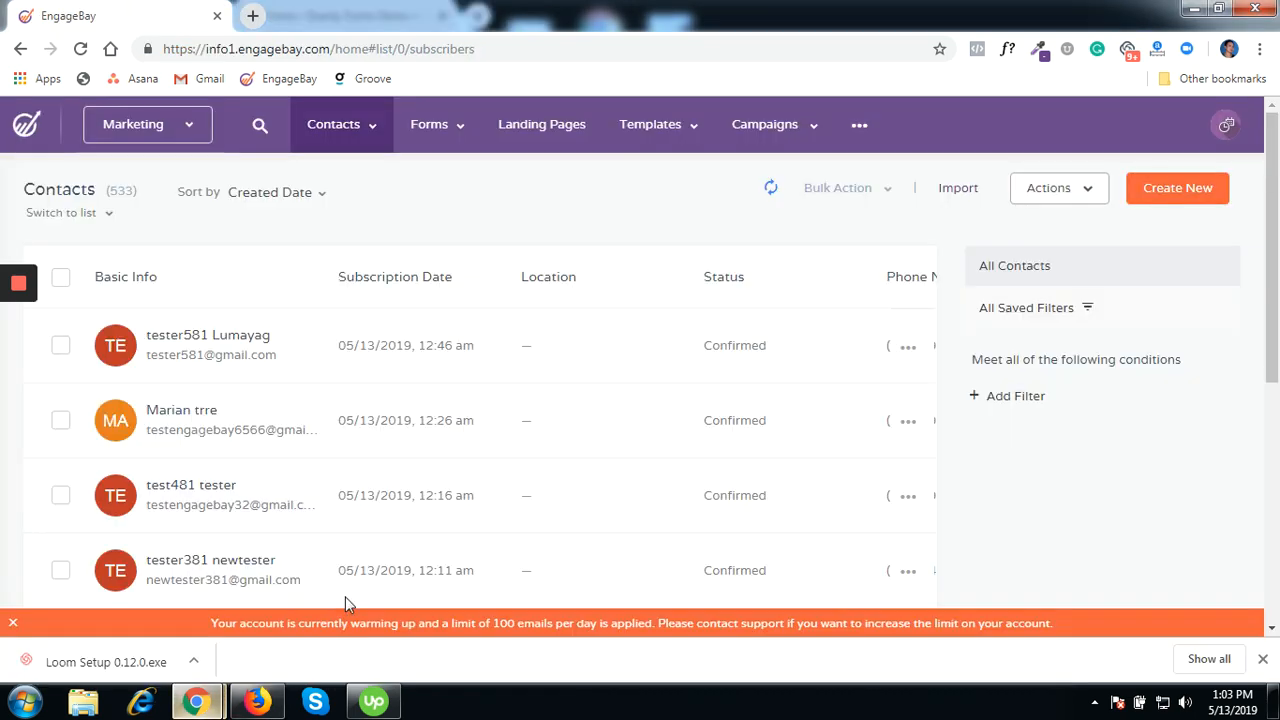
pyautogui.click(772, 192)
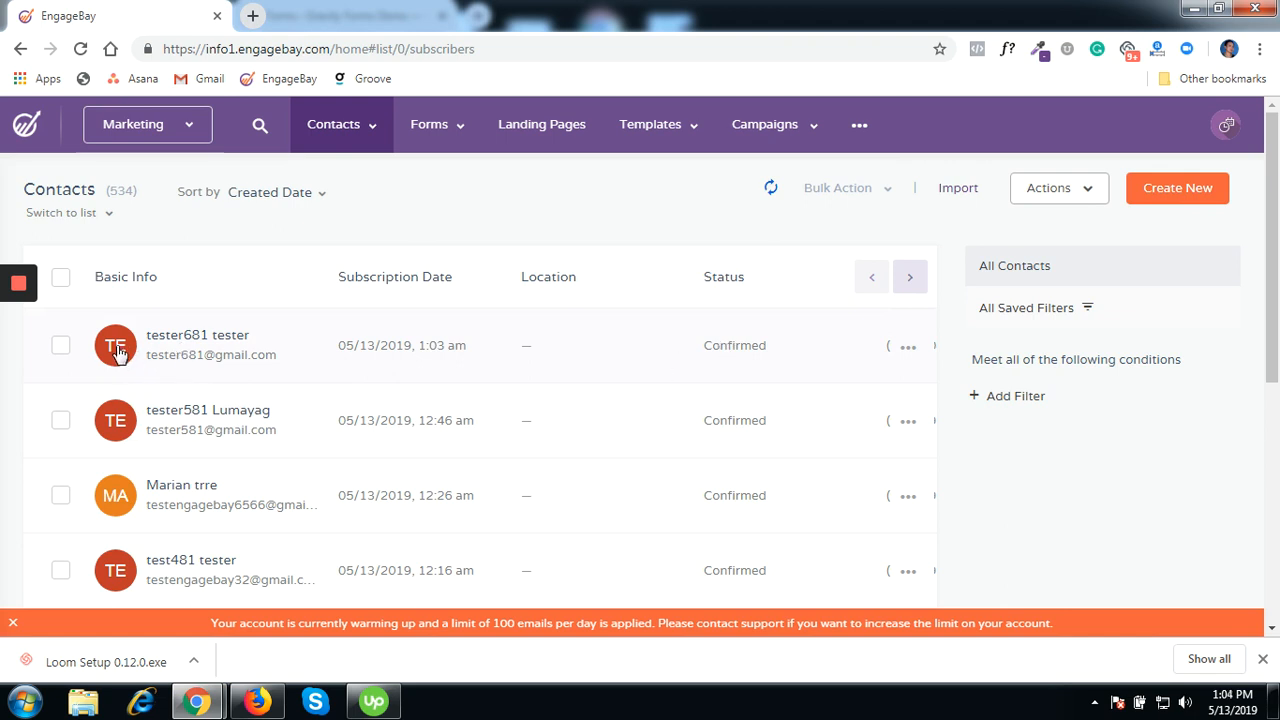
# - Open the newest contact and review its activities, GravityForm, Ten Thousand and Twenty Thousand tags, and Income 10000
pyautogui.click(194, 350)
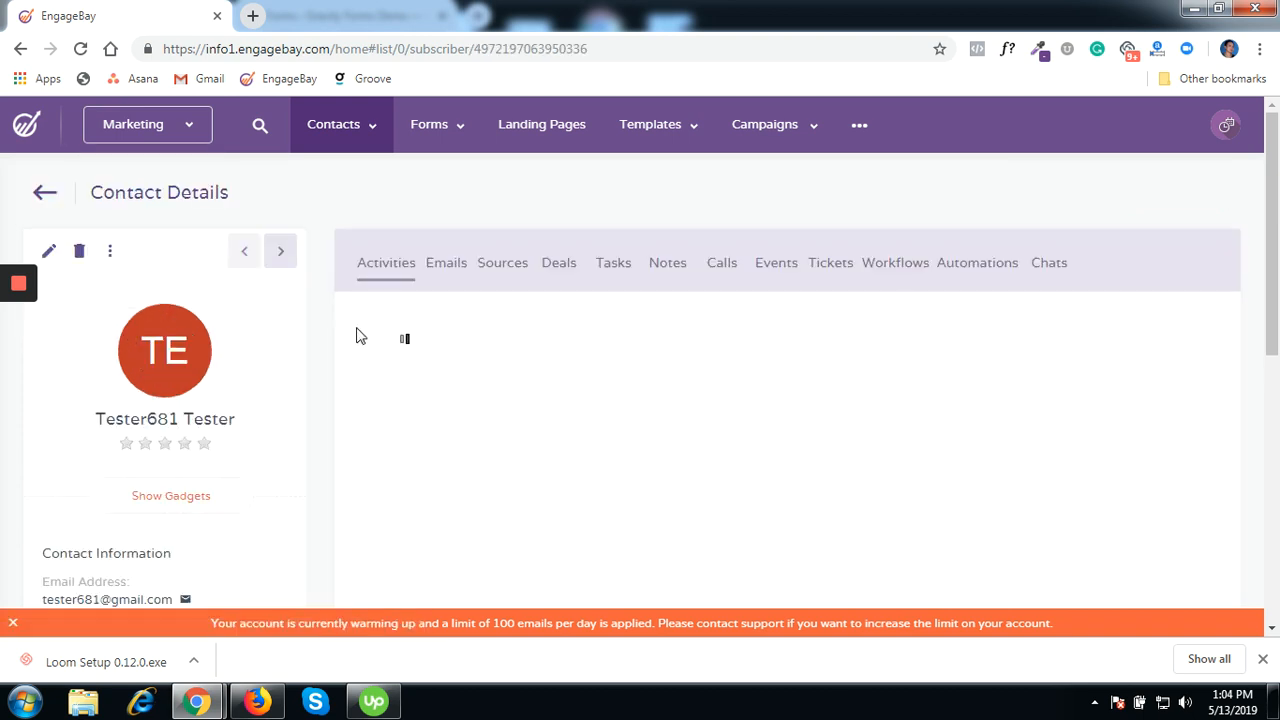
pyautogui.scroll(-1, 230, 326)
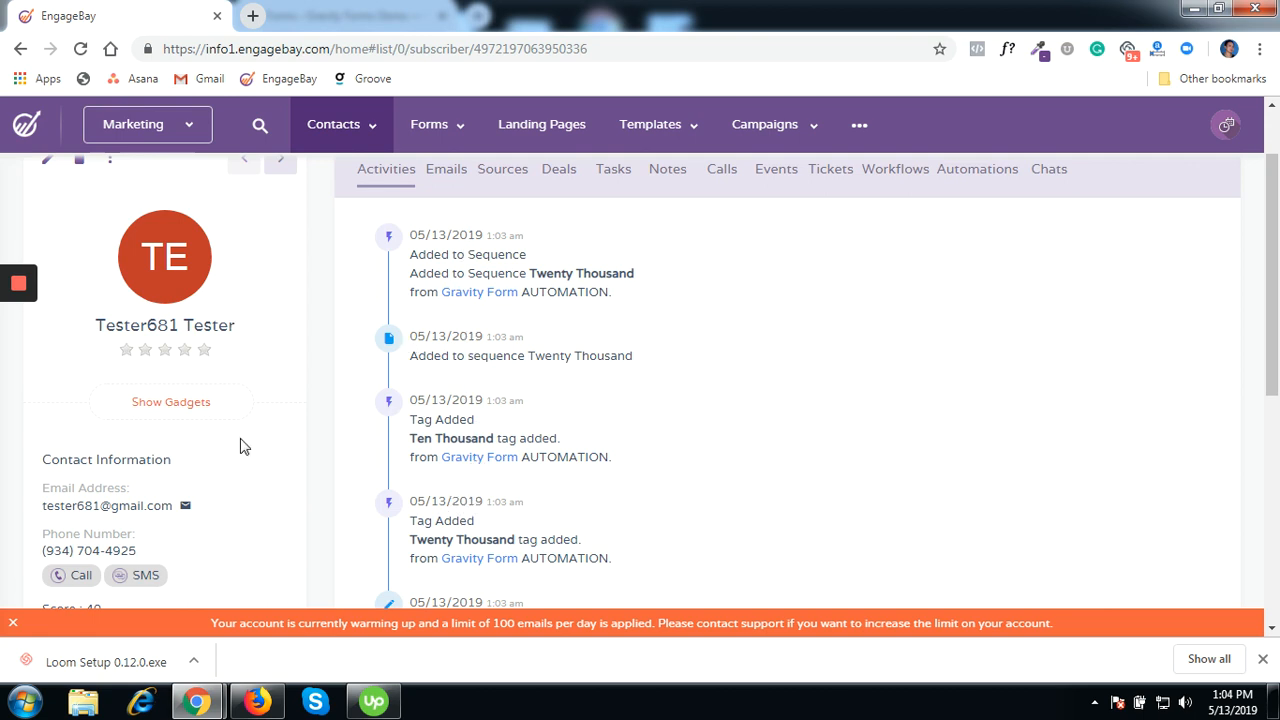
pyautogui.scroll(-2, 240, 444)
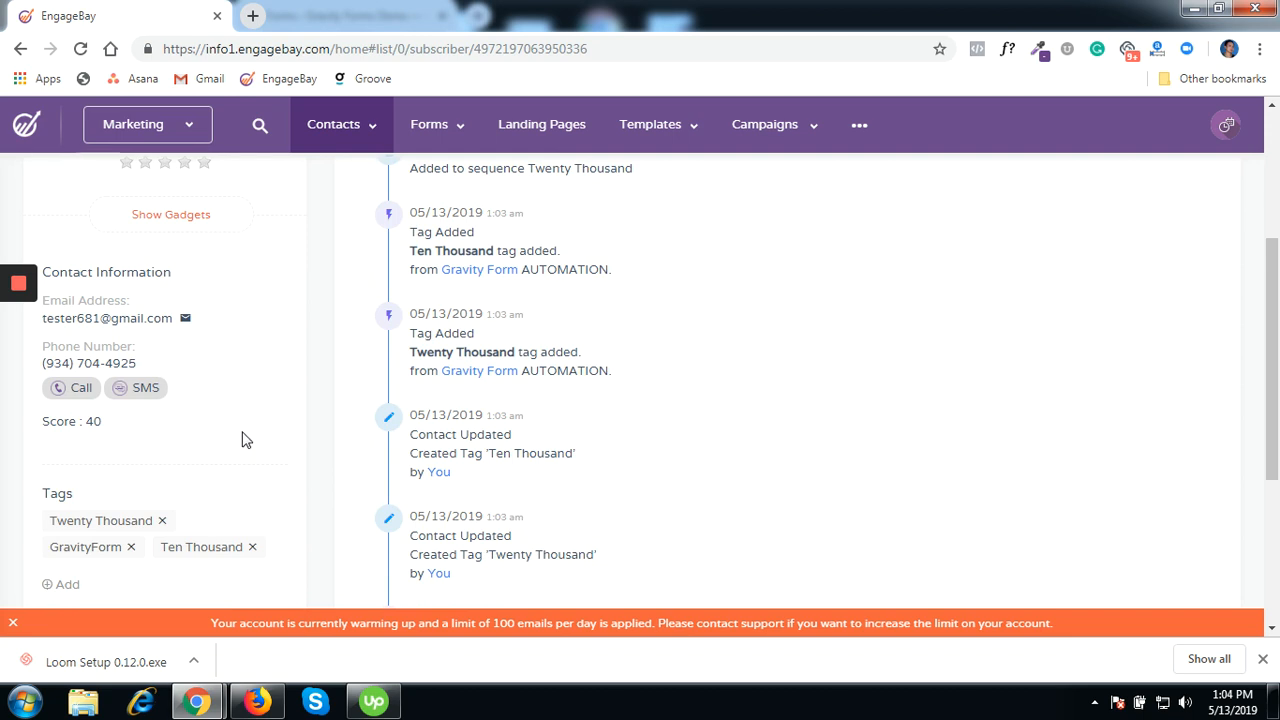
pyautogui.scroll(-1, 241, 440)
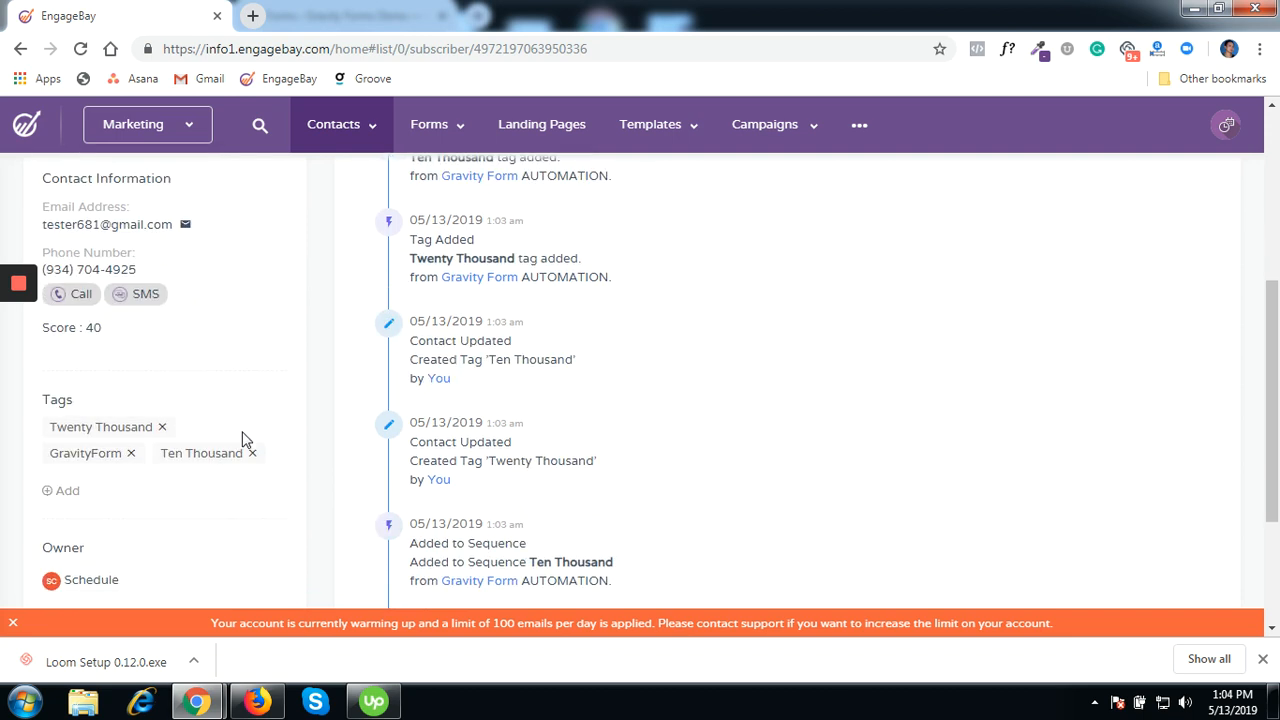
pyautogui.scroll(-1, 243, 440)
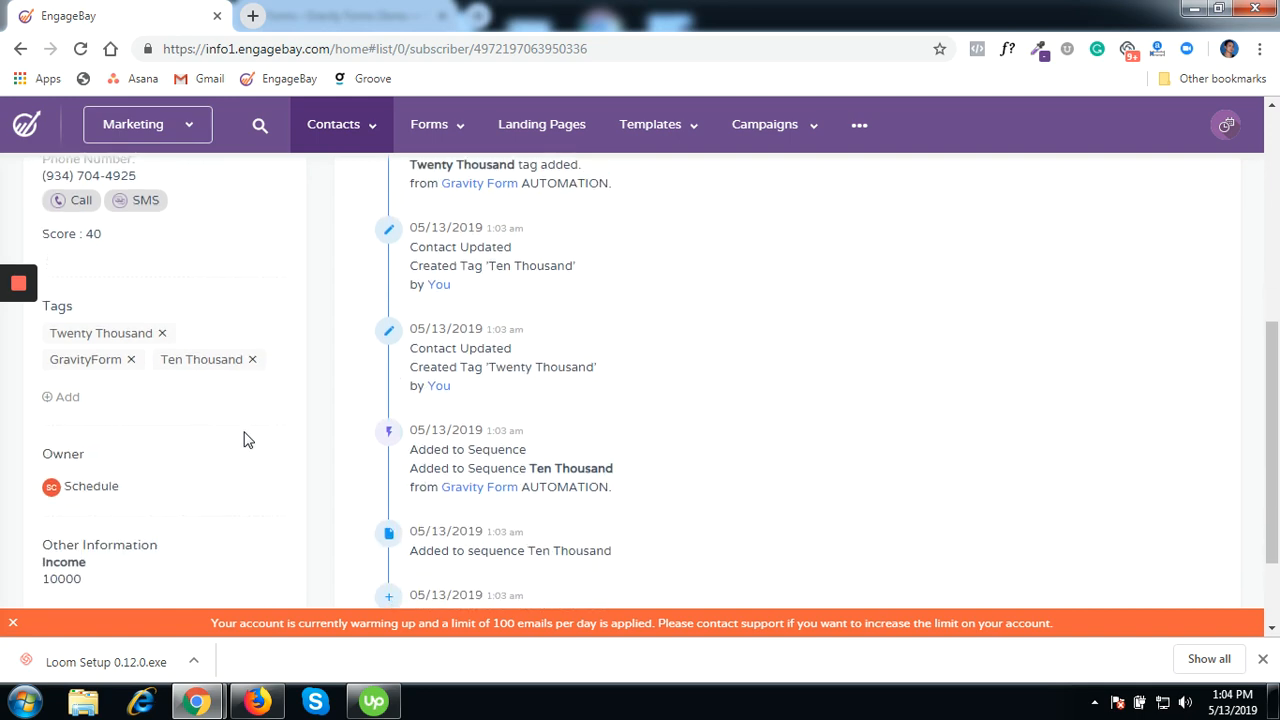
pyautogui.scroll(5, 246, 438)
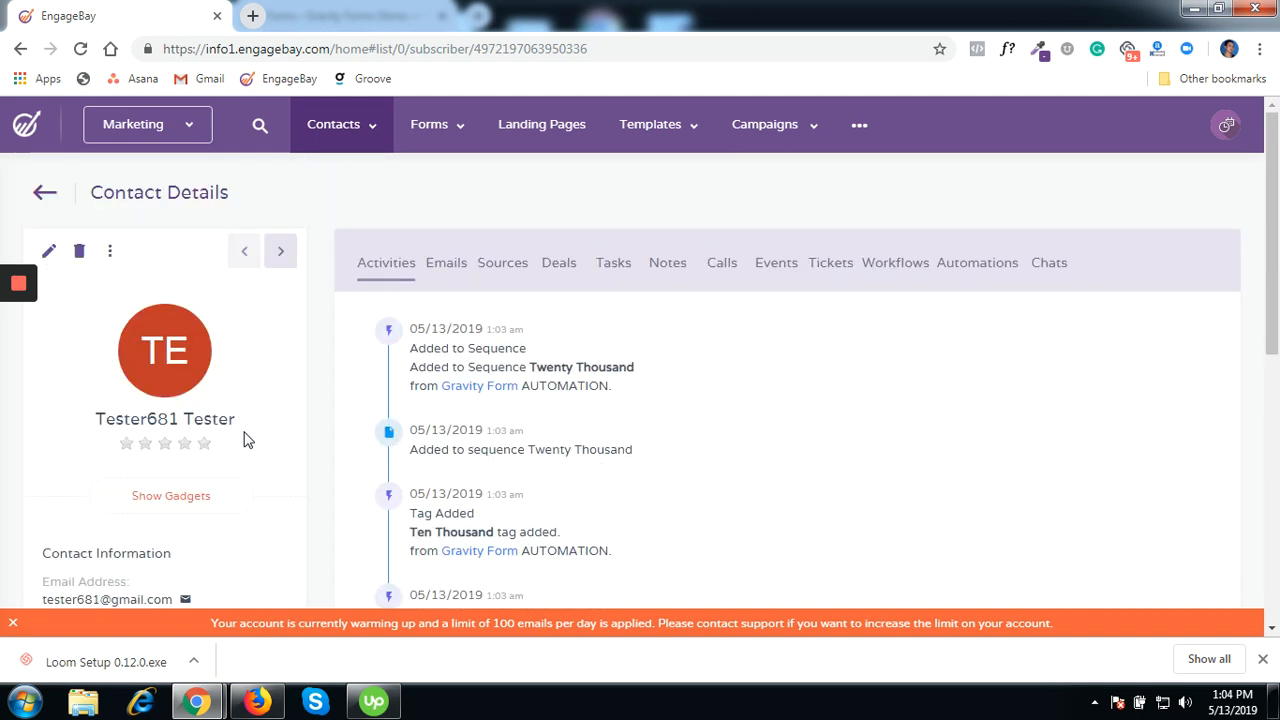
pyautogui.scroll(-3, 562, 430)
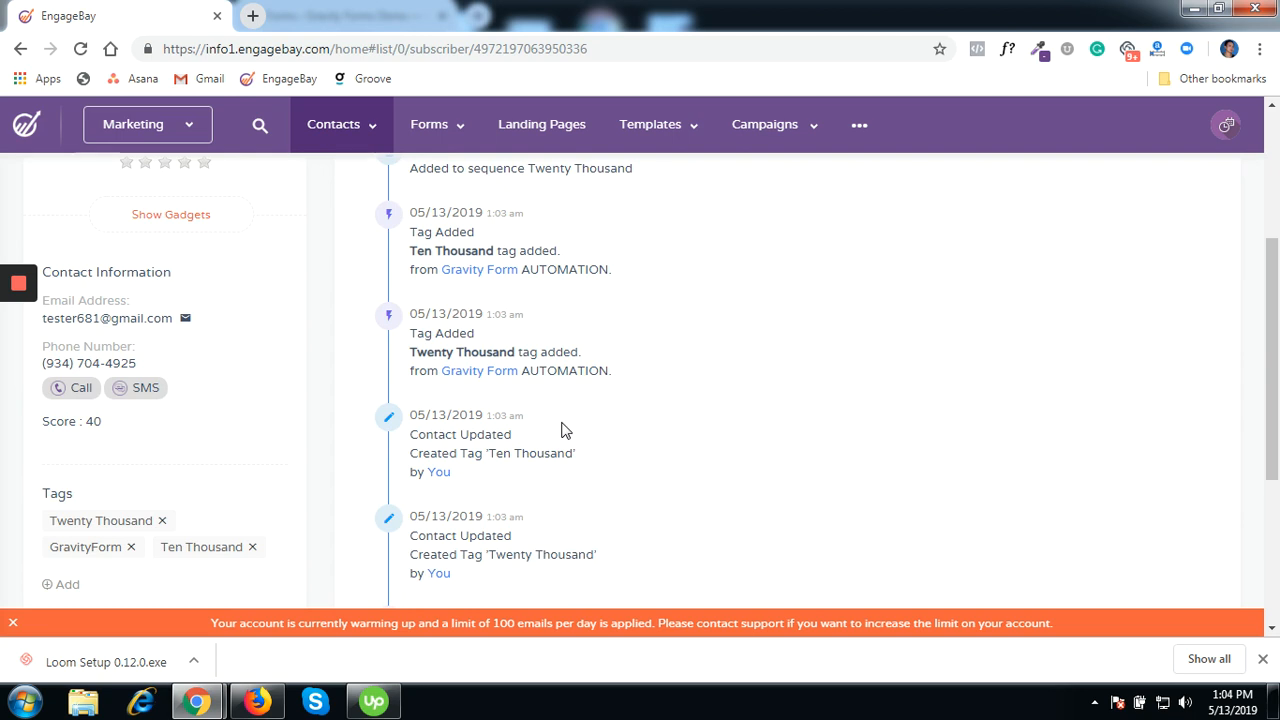
pyautogui.scroll(-3, 562, 430)
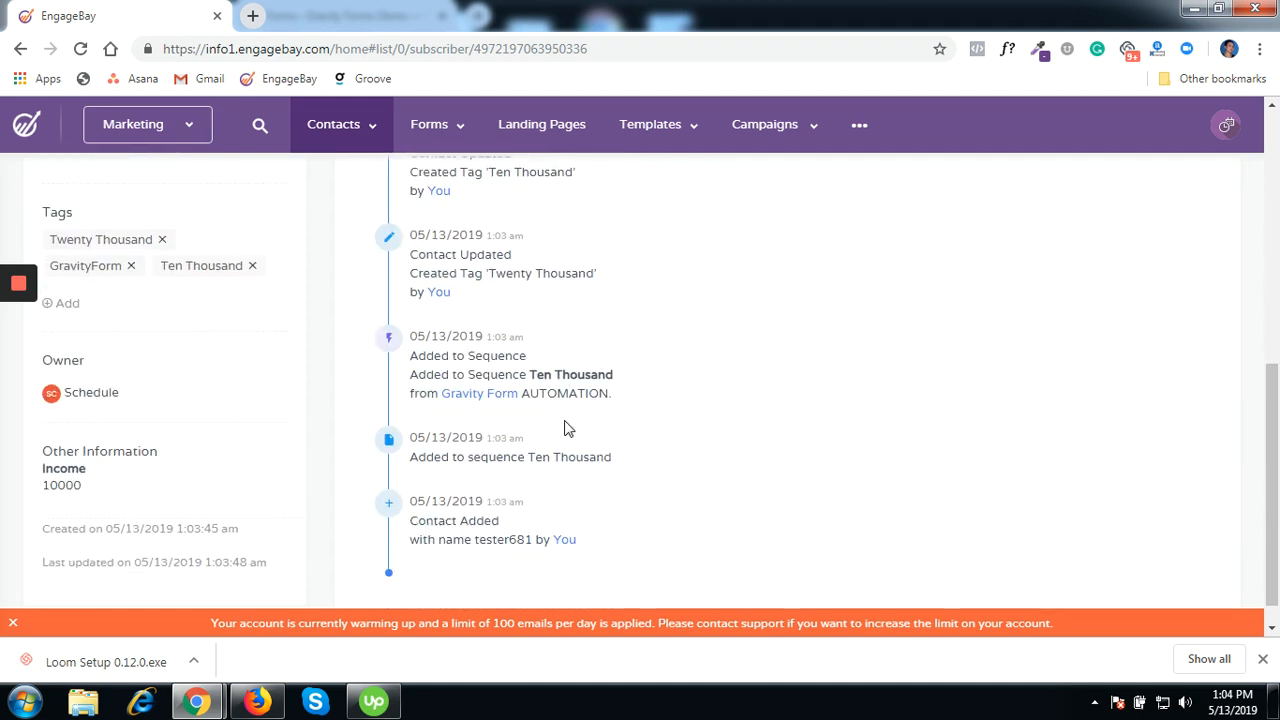
pyautogui.scroll(6, 575, 413)
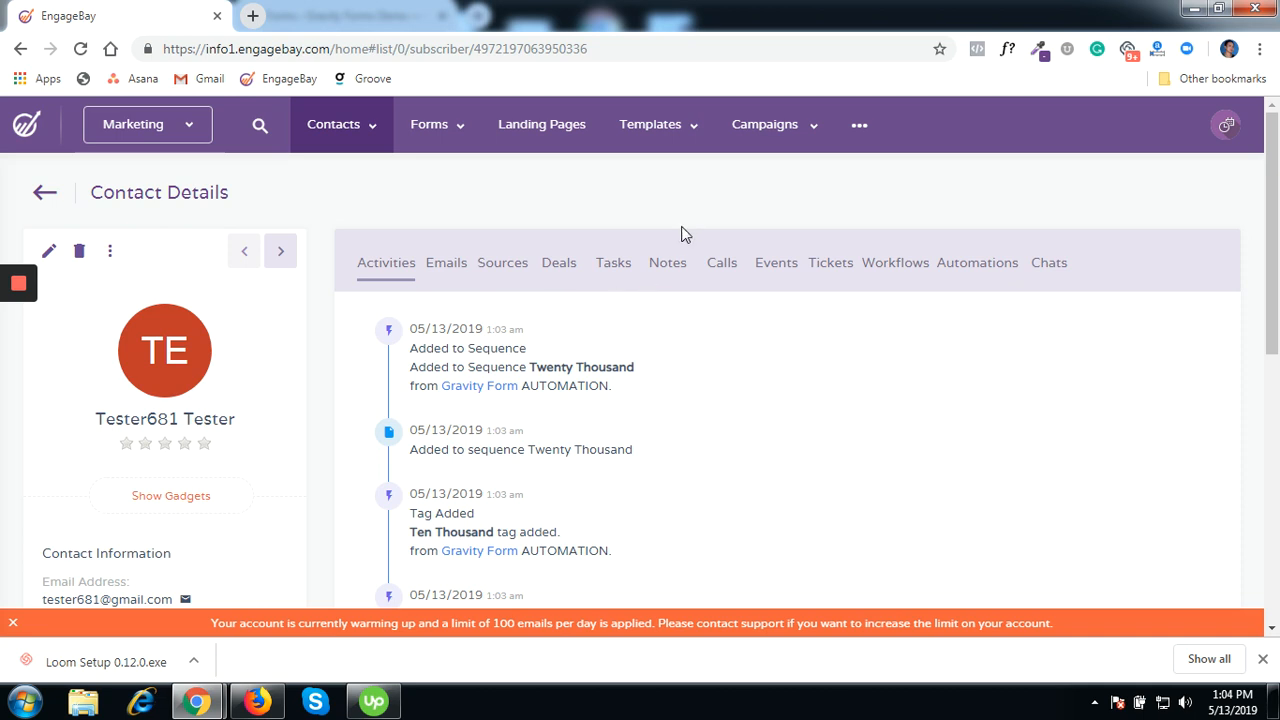
# - Go to Campaigns > Automations to list the 14 automations, including Gravity Form
pyautogui.click(858, 128)
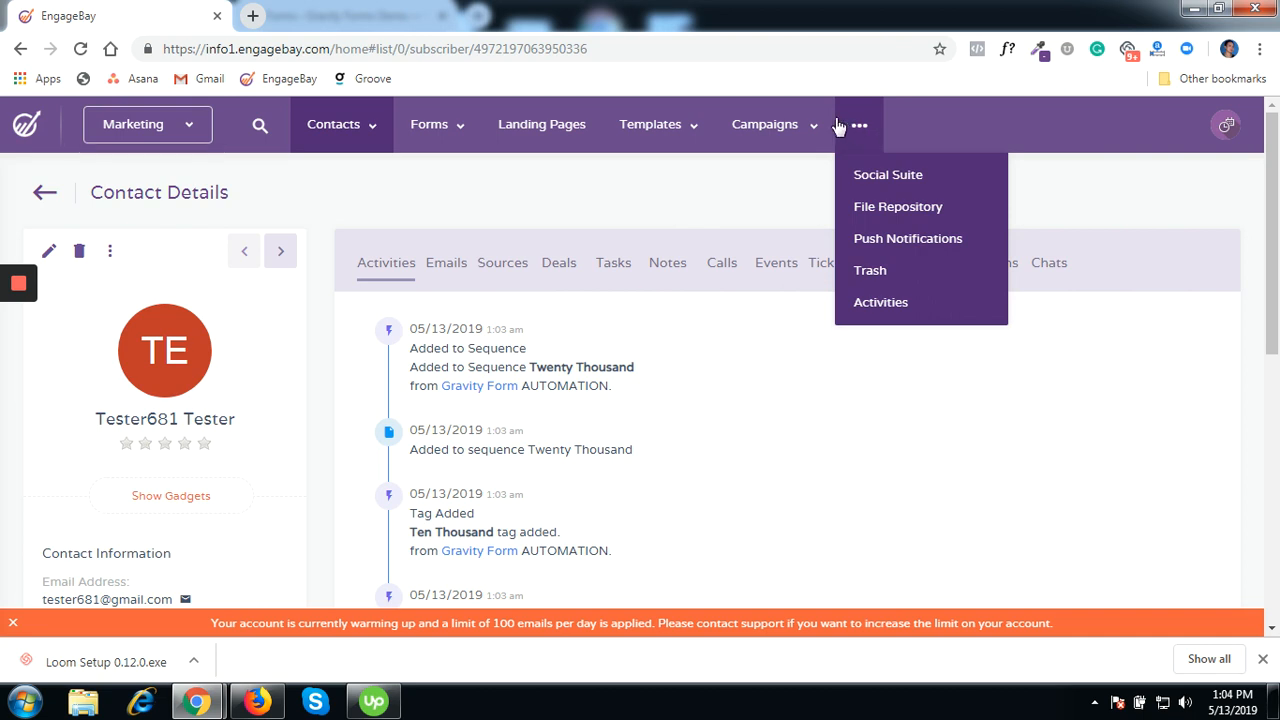
pyautogui.click(785, 125)
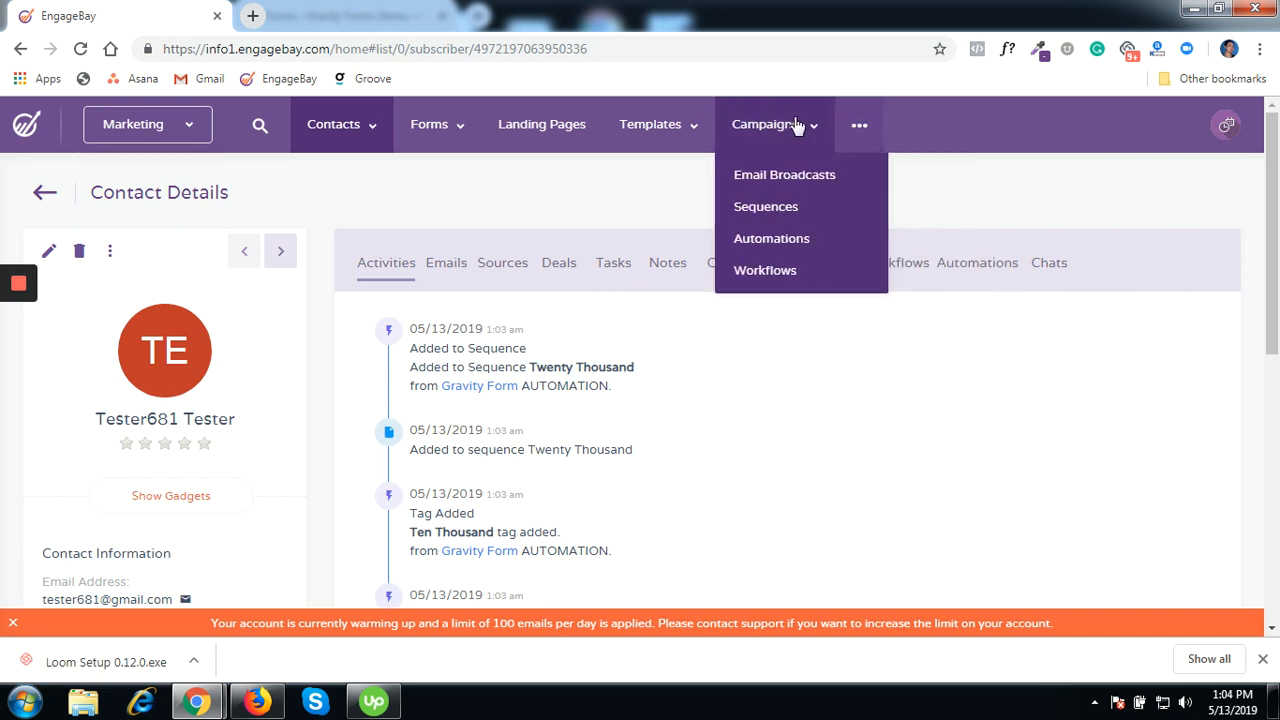
pyautogui.click(762, 238)
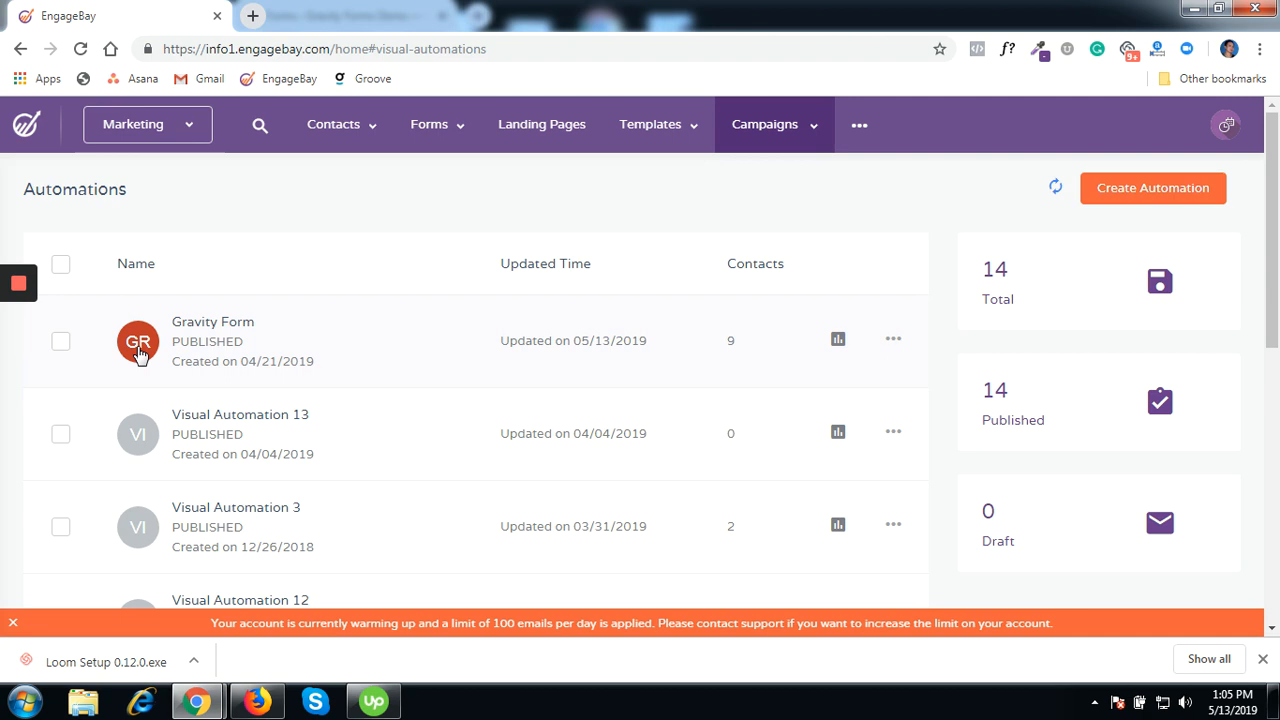
# - Open the published Gravity Form automation and scroll through its workflow
pyautogui.click(138, 350)
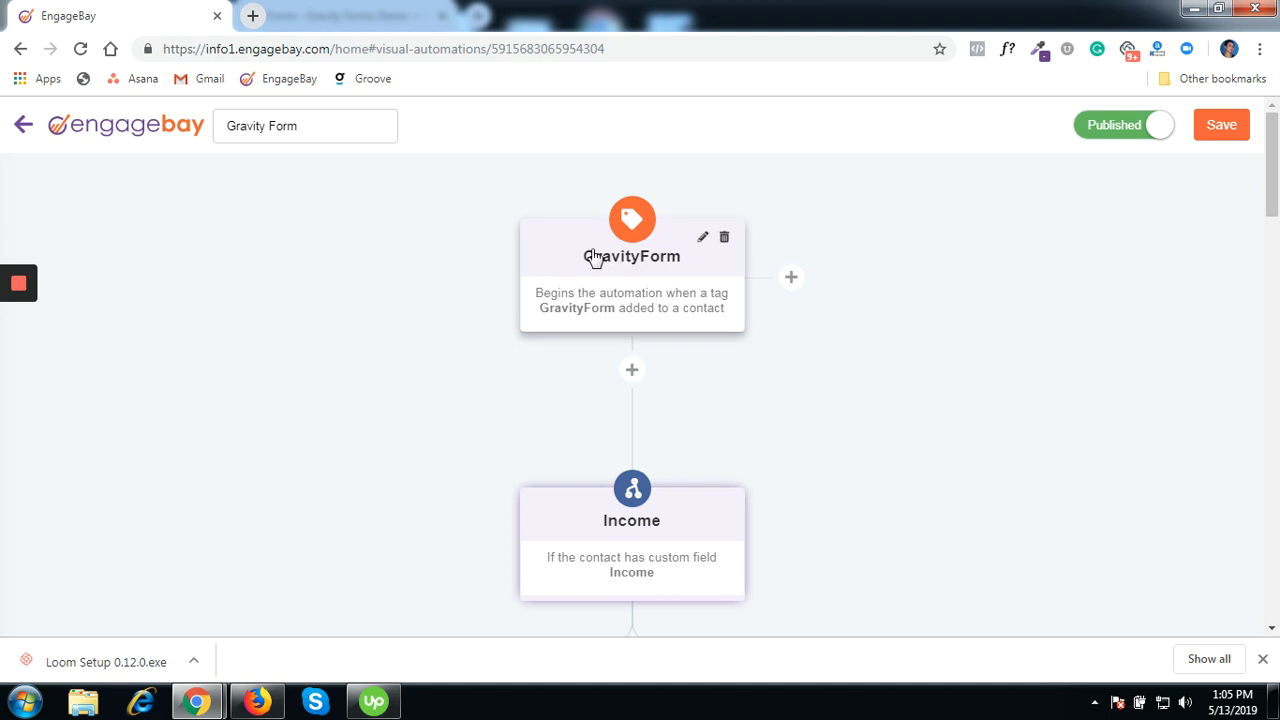
pyautogui.scroll(-1, 592, 257)
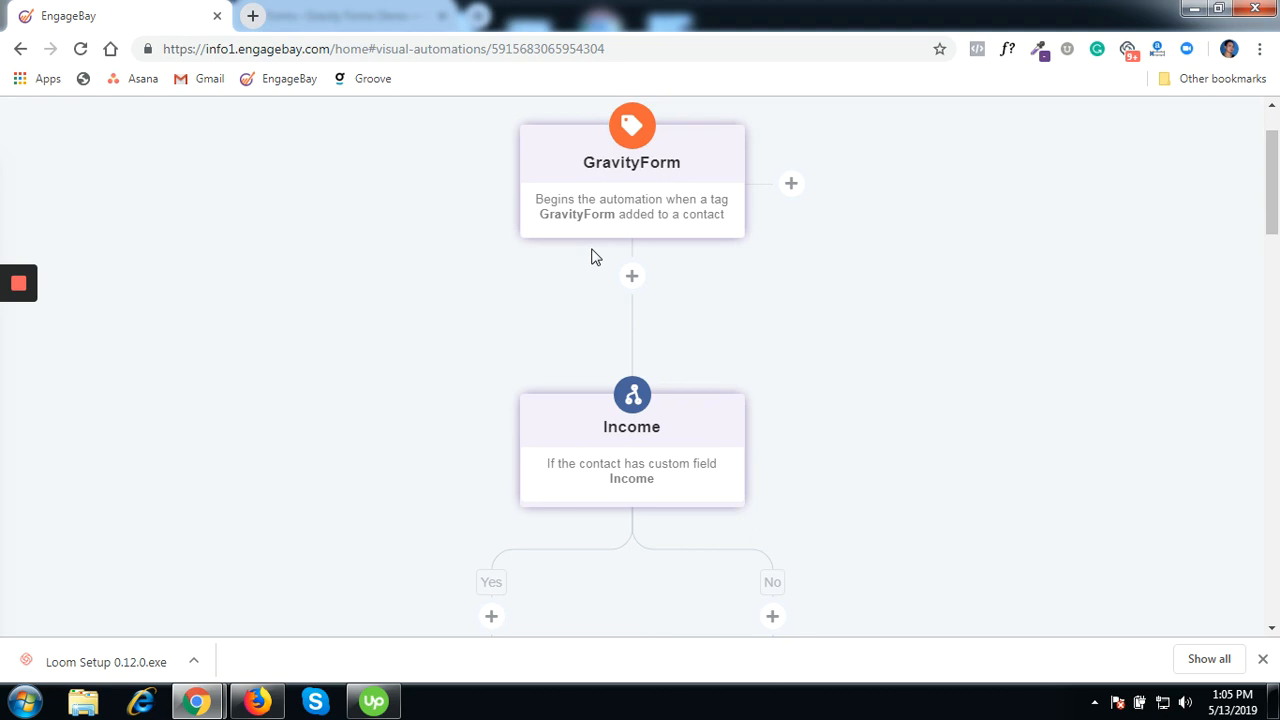
pyautogui.scroll(-1, 591, 257)
pyautogui.scroll(-1, 591, 257)
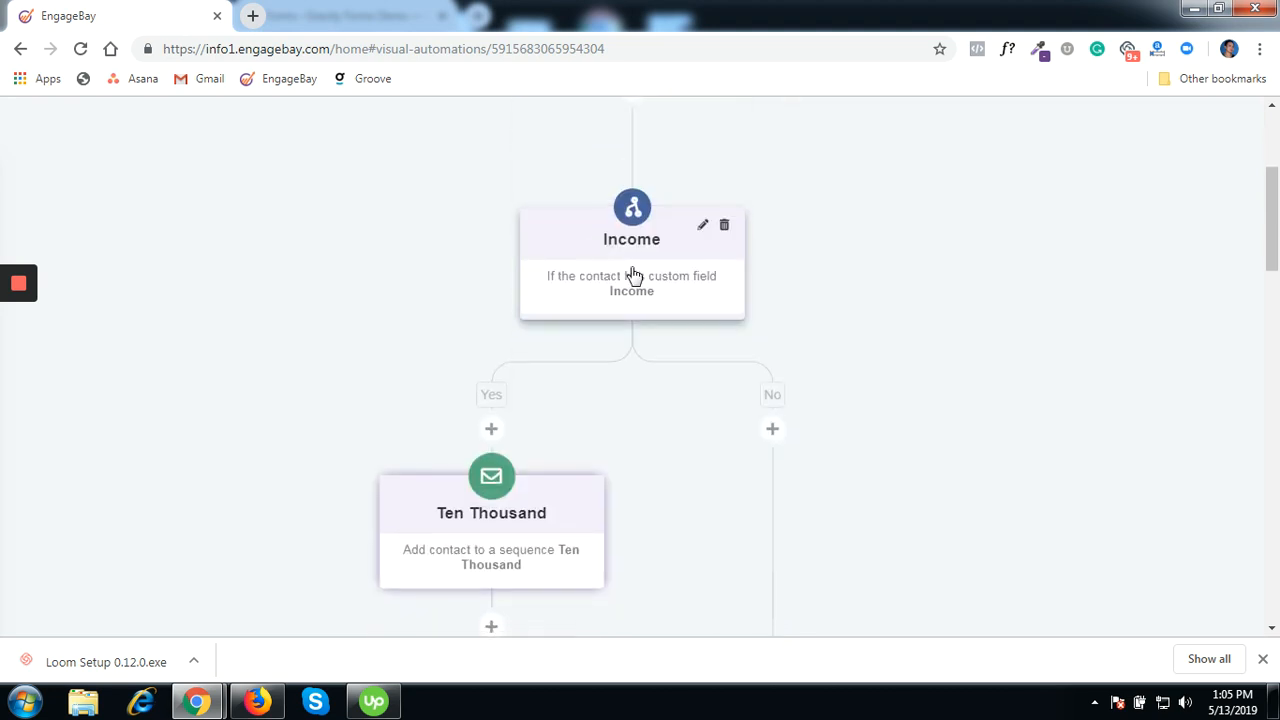
# - Inspect the Income condition's 10000 value and close it without changes
pyautogui.click(702, 226)
pyautogui.scroll(-2, 754, 340)
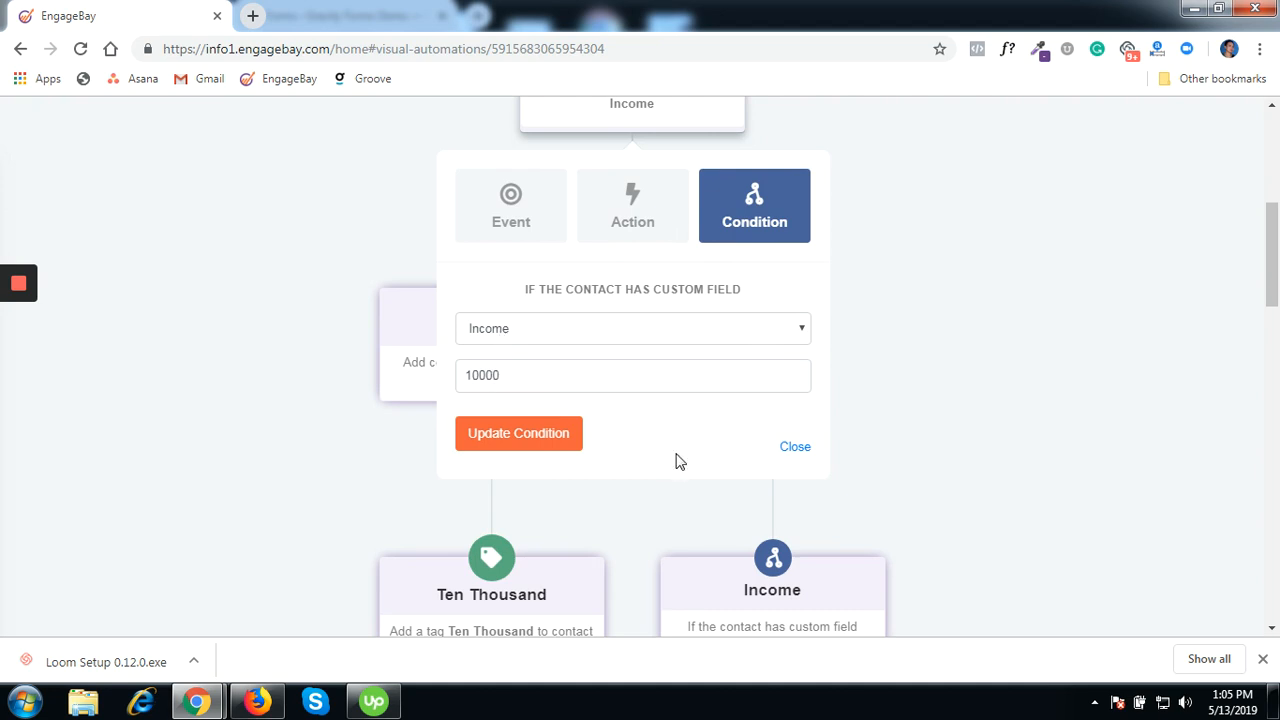
pyautogui.click(794, 447)
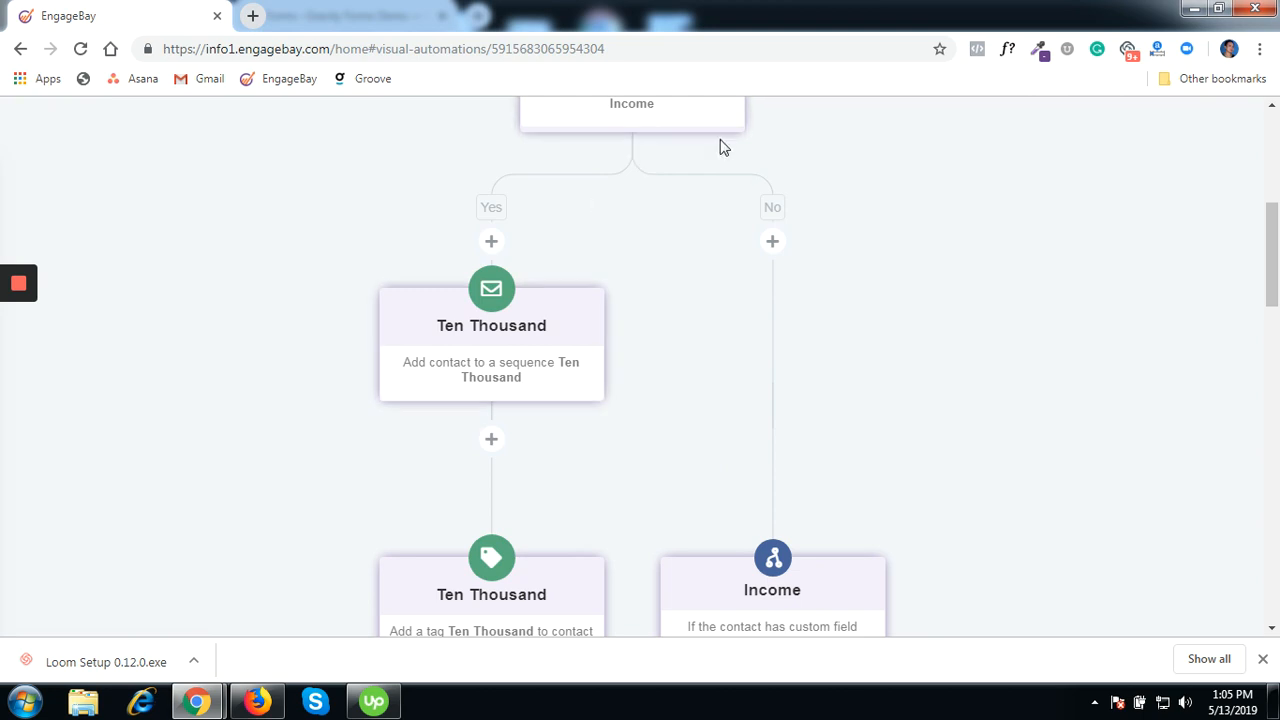
pyautogui.scroll(-2, 803, 523)
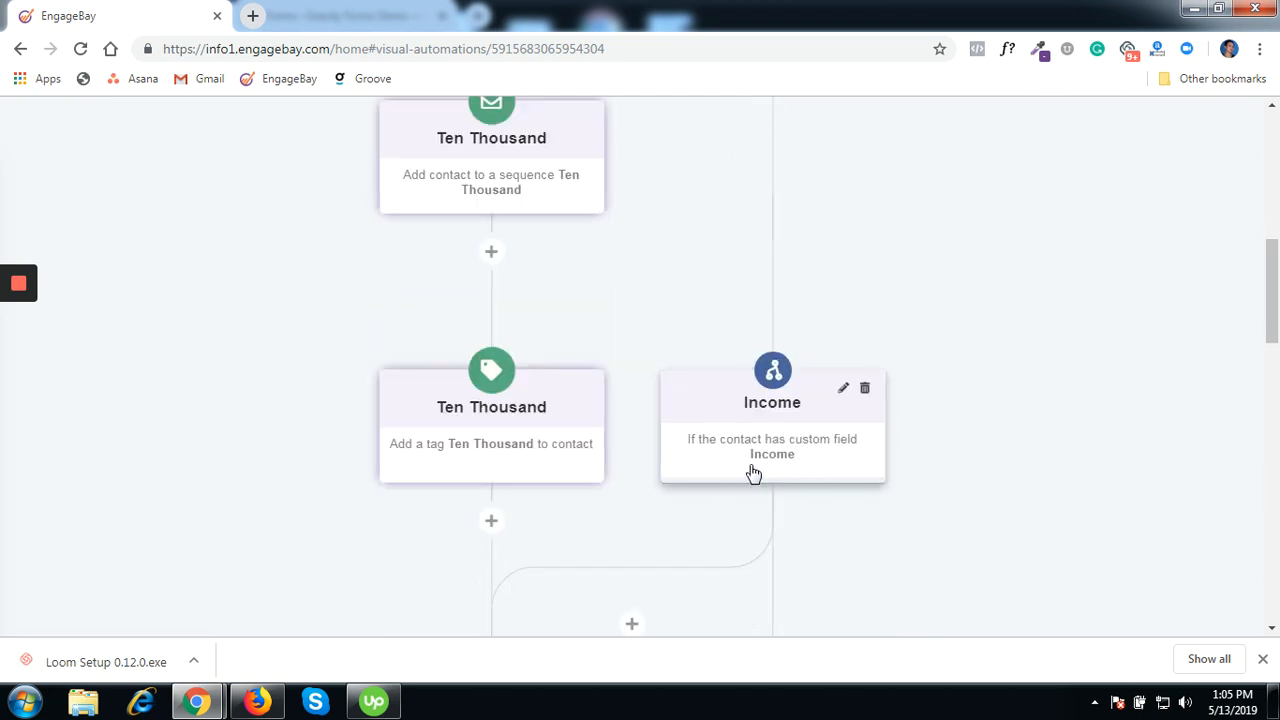
pyautogui.scroll(5, 760, 385)
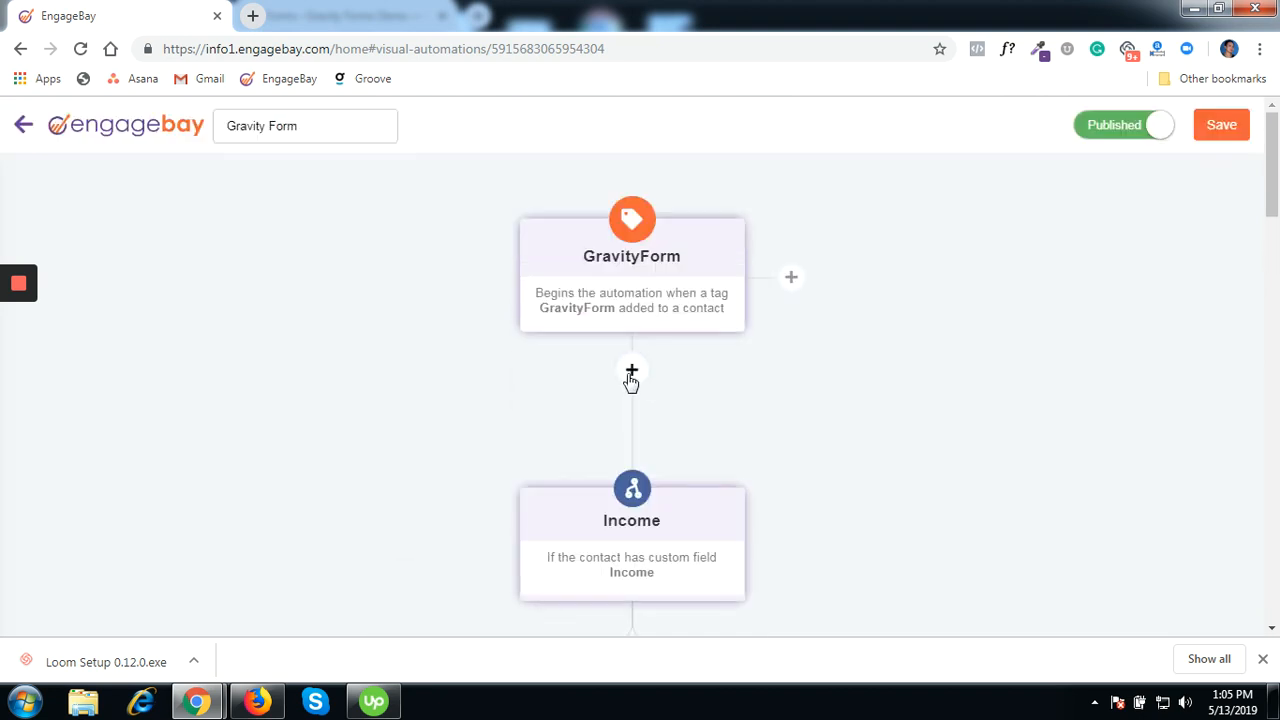
pyautogui.click(632, 371)
pyautogui.scroll(-3, 766, 380)
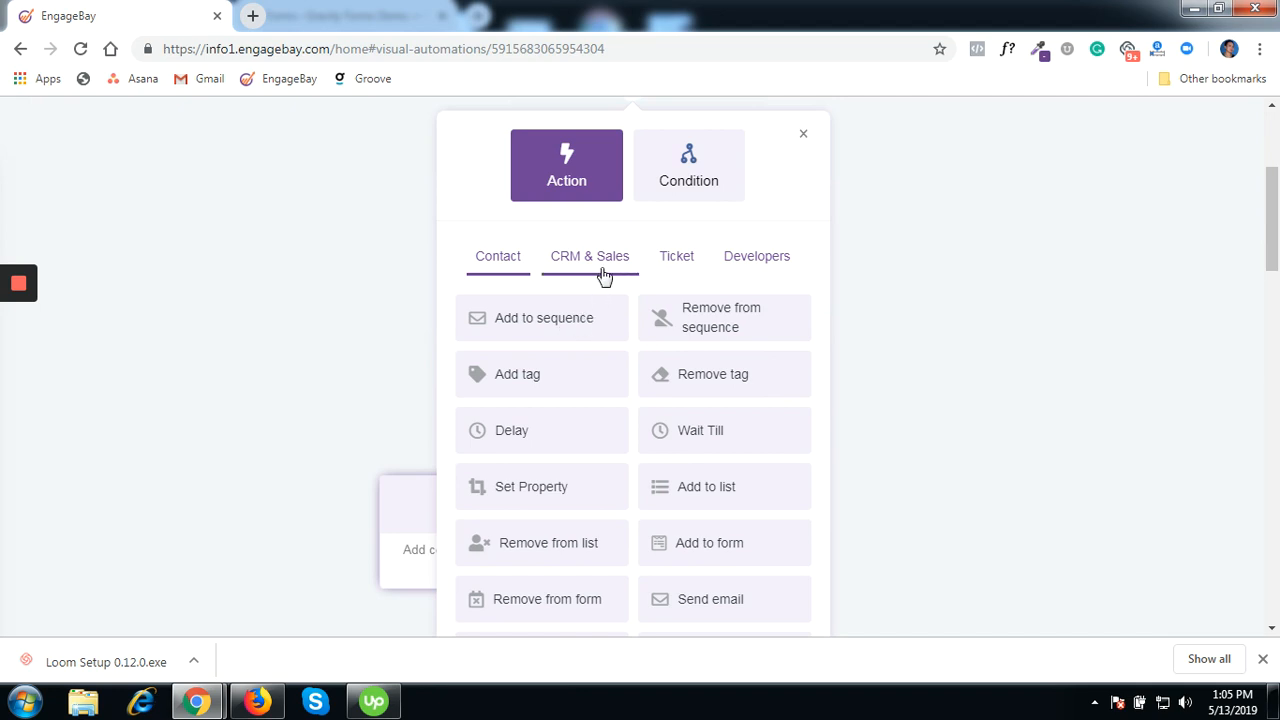
pyautogui.scroll(-1, 748, 316)
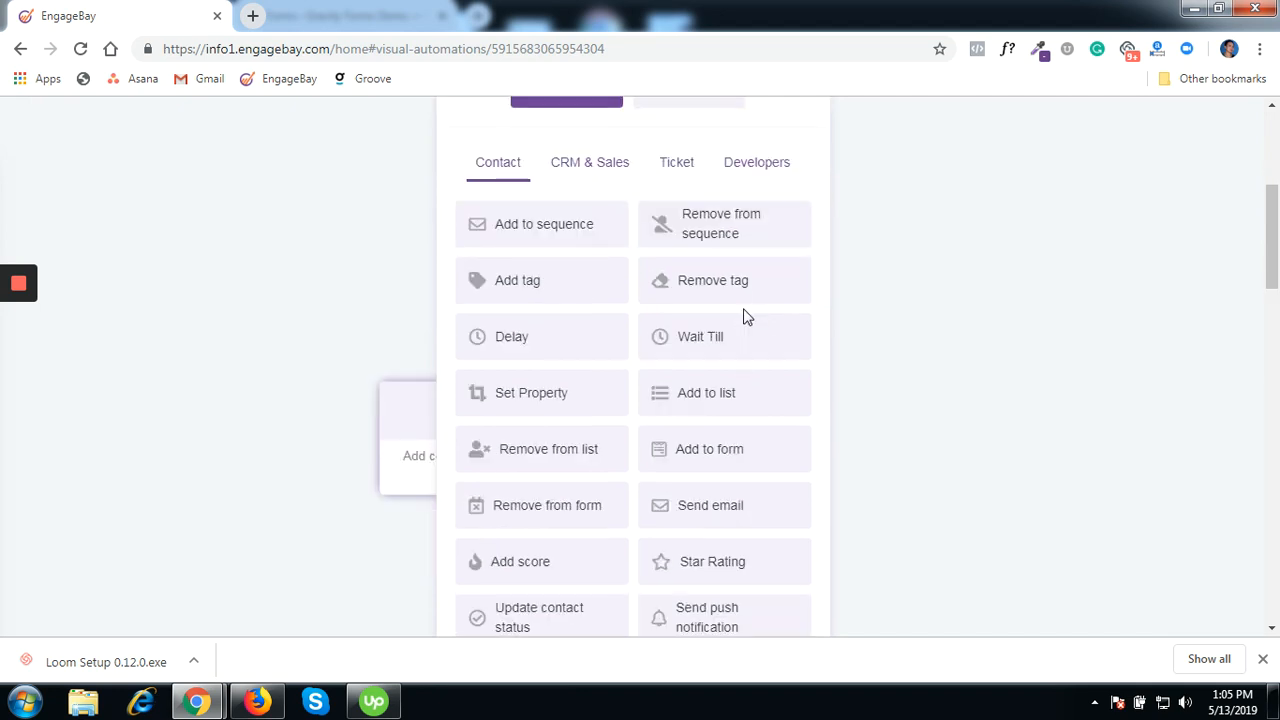
pyautogui.scroll(-2, 745, 316)
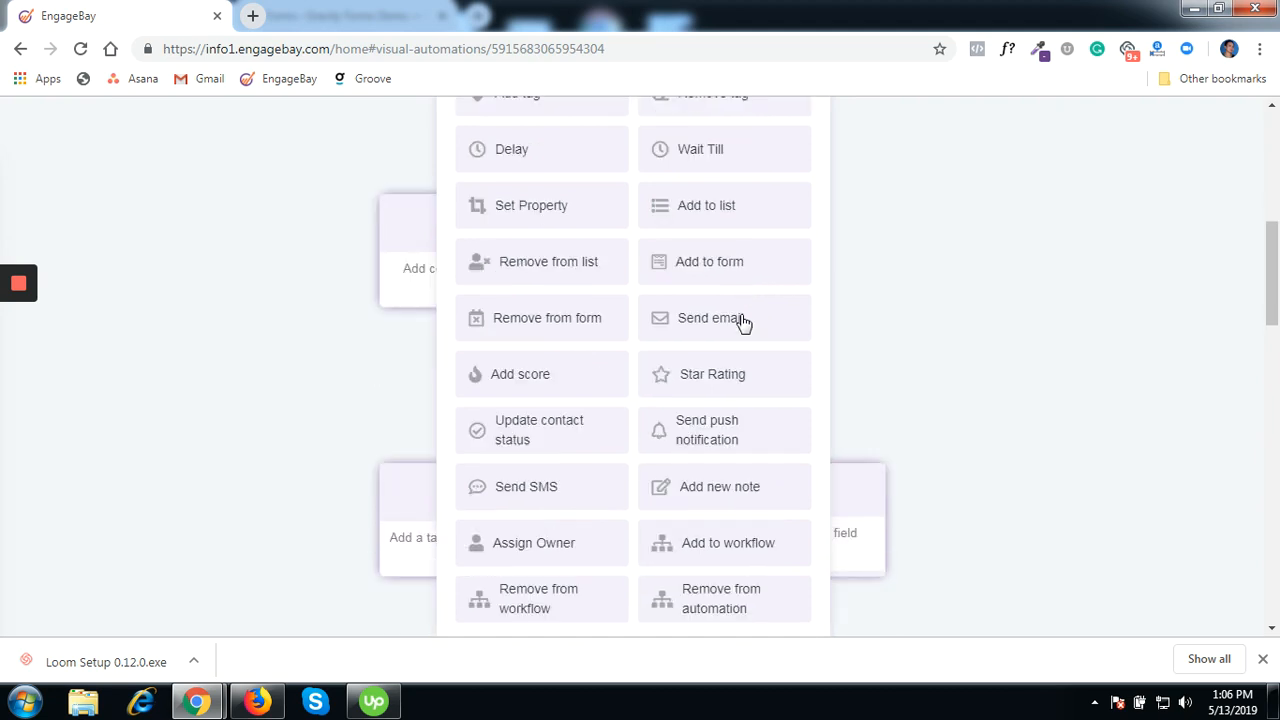
pyautogui.scroll(-1, 743, 323)
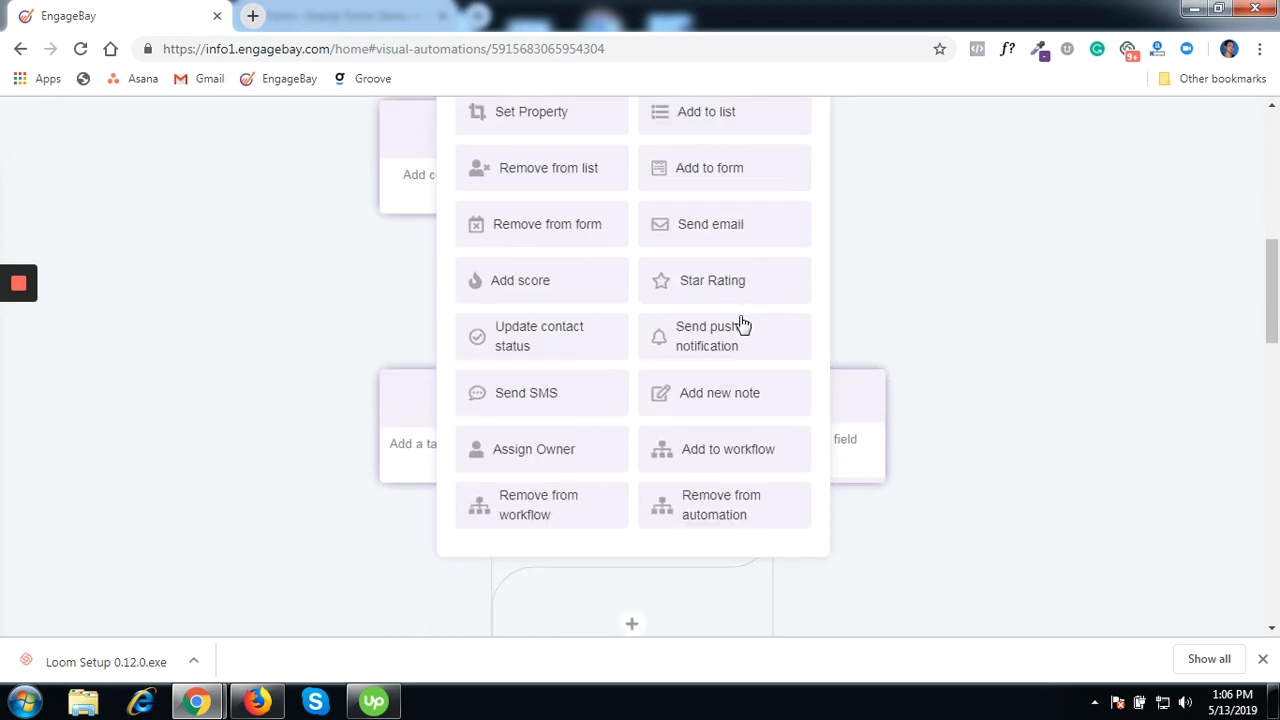
pyautogui.scroll(3, 743, 323)
pyautogui.scroll(1, 740, 324)
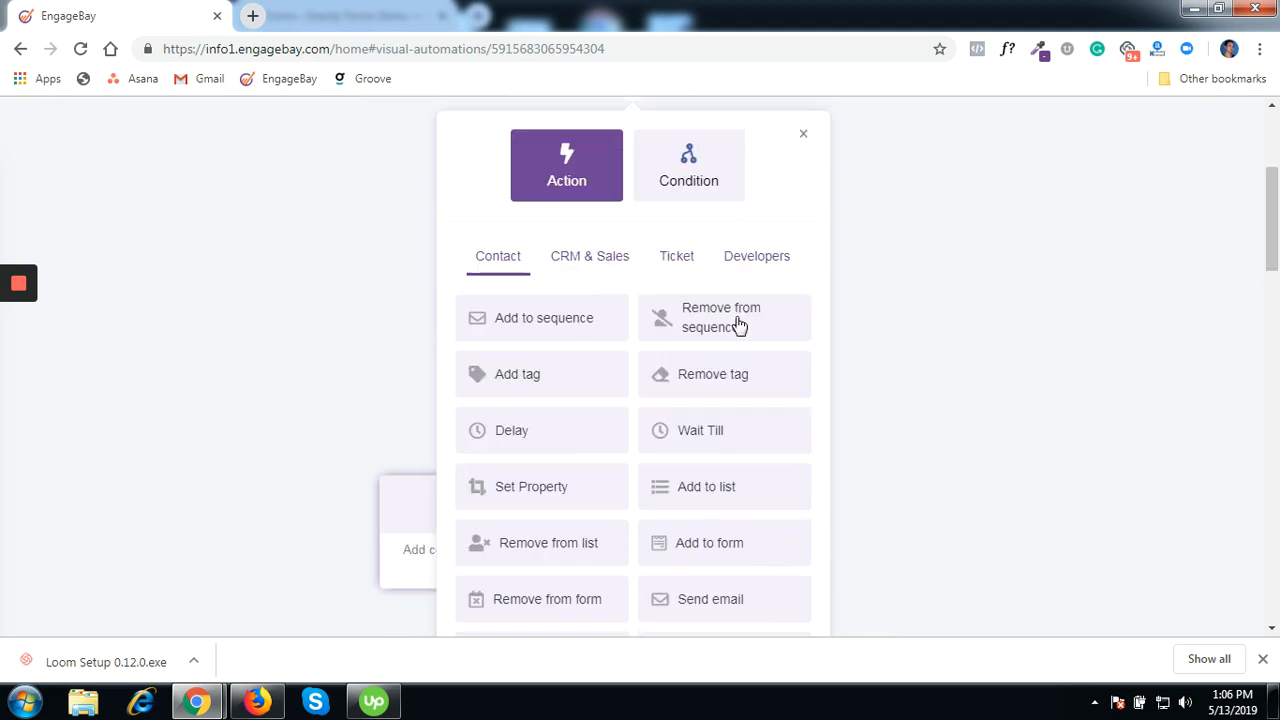
pyautogui.click(581, 270)
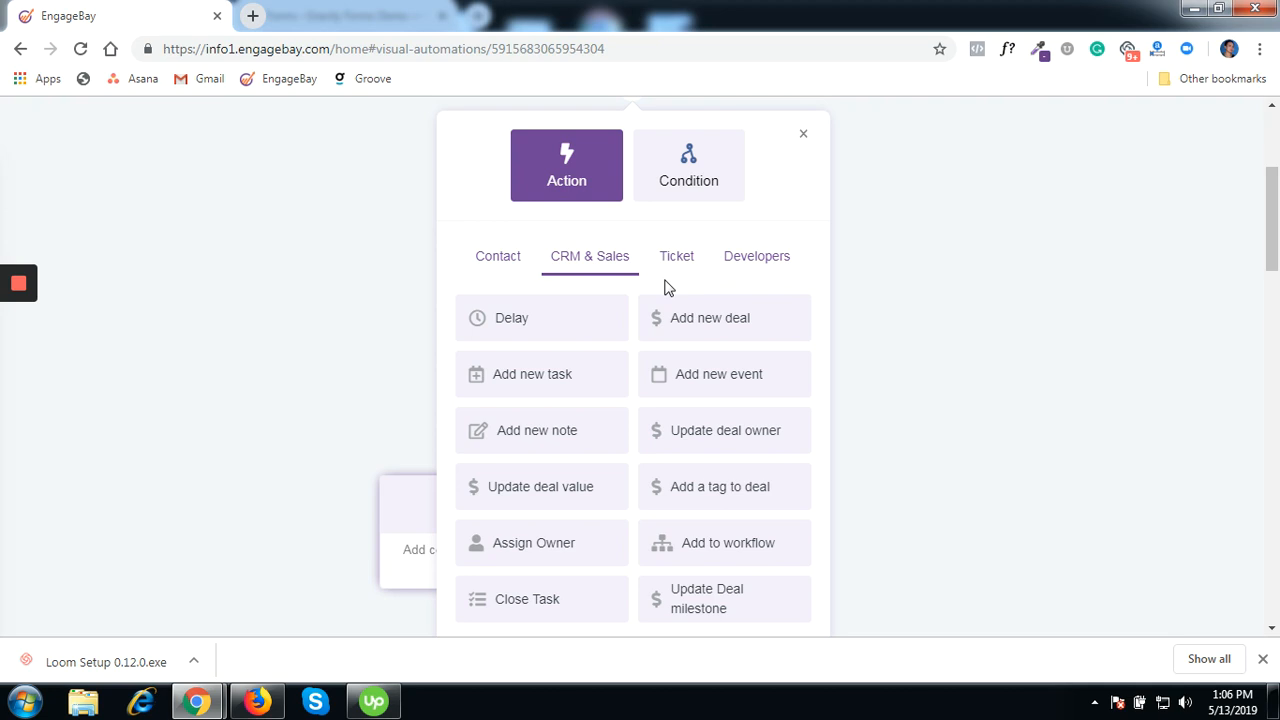
pyautogui.click(744, 265)
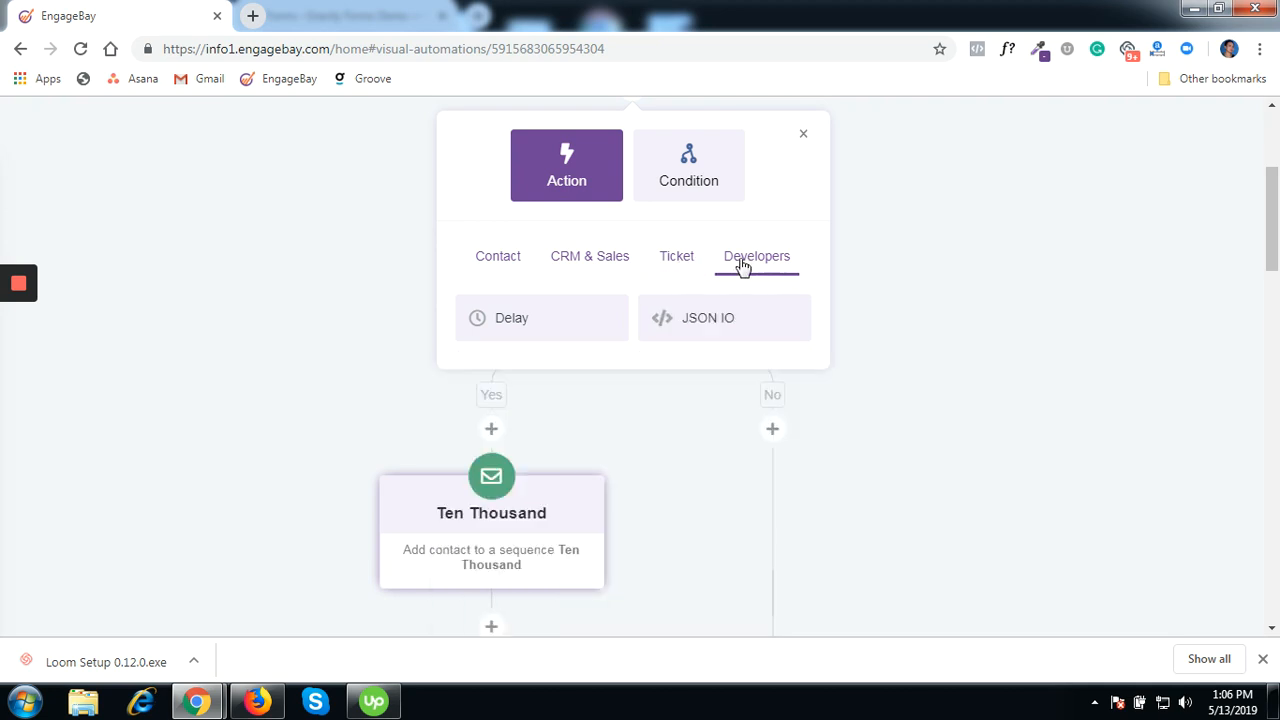
pyautogui.click(515, 272)
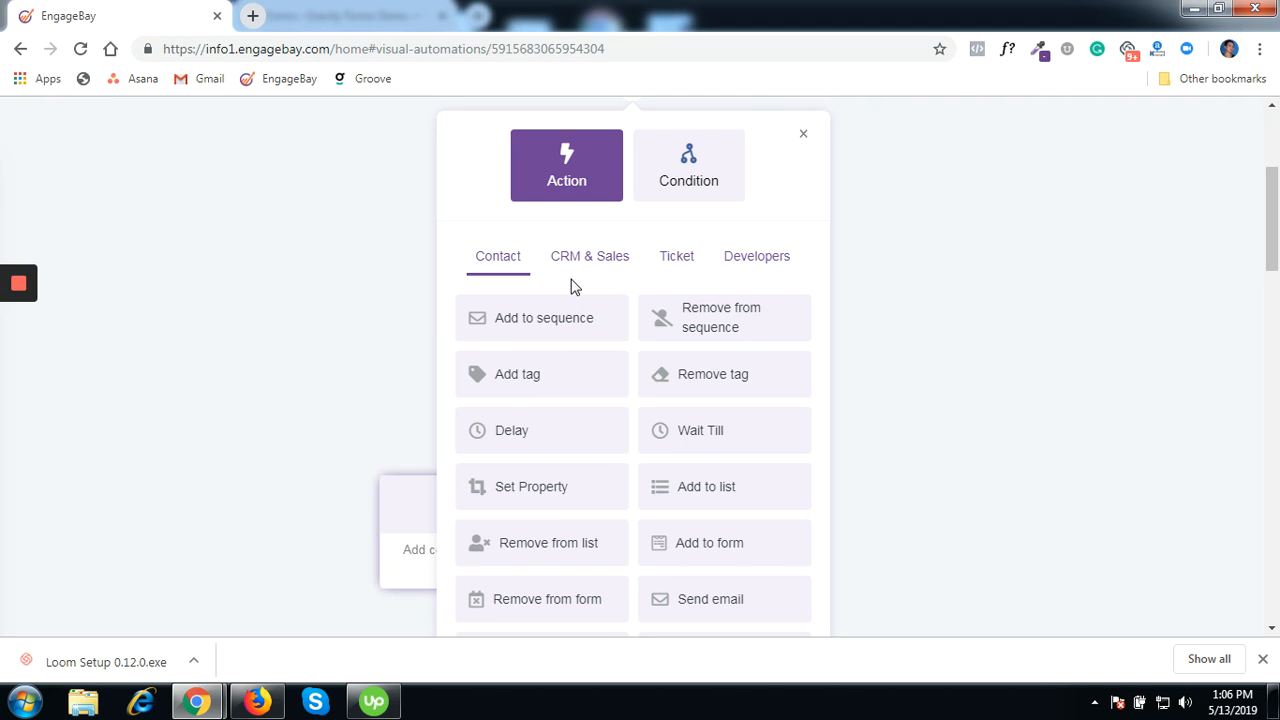
pyautogui.scroll(-1, 575, 287)
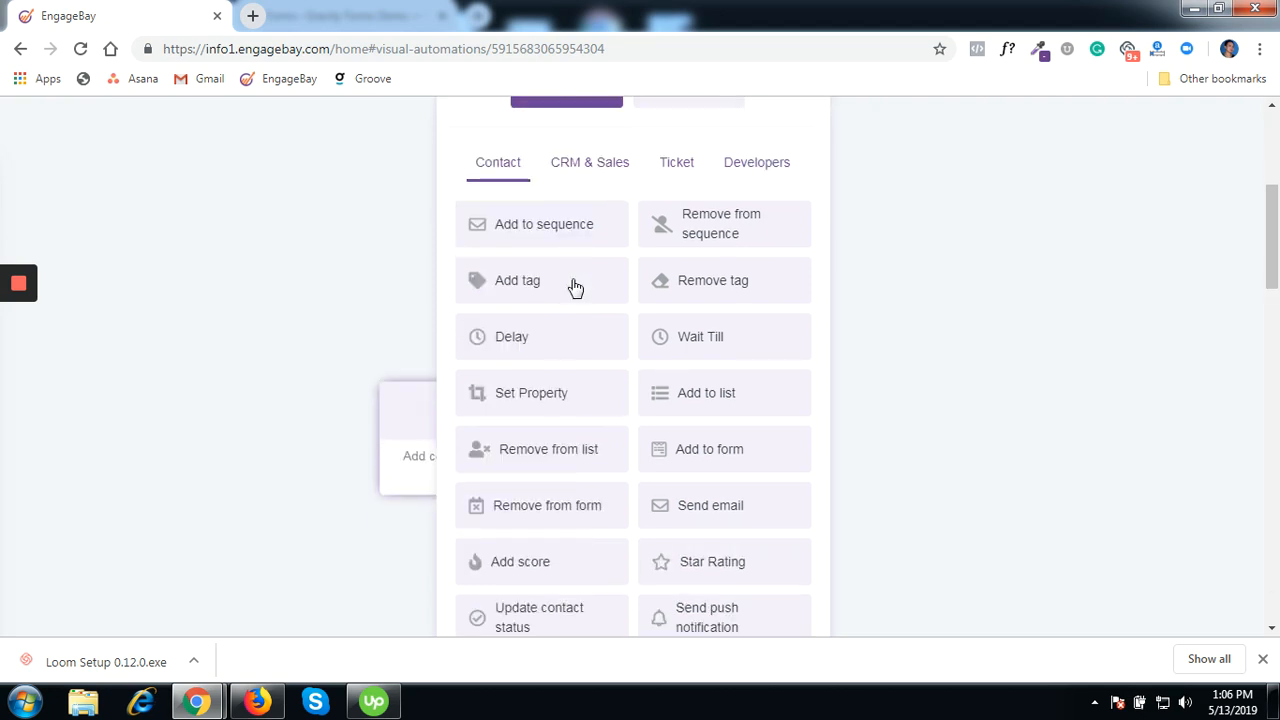
pyautogui.scroll(-1, 575, 287)
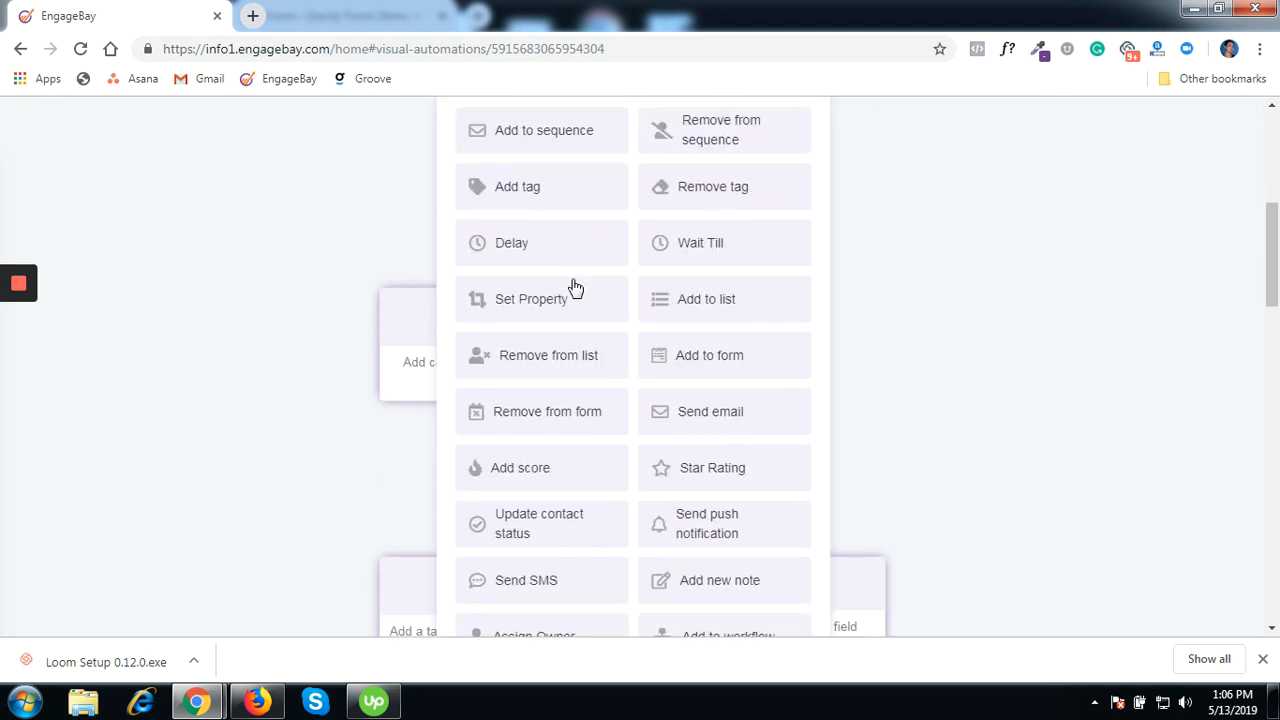
pyautogui.scroll(-1, 576, 287)
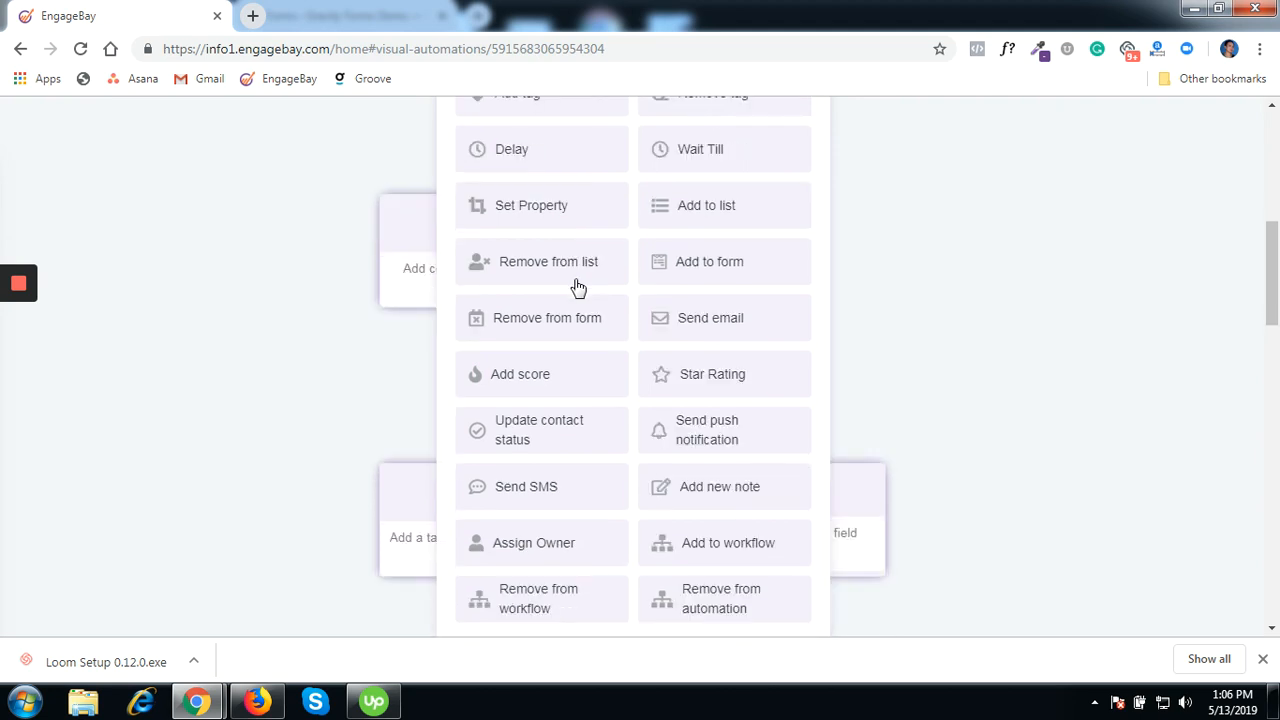
pyautogui.scroll(-1, 578, 288)
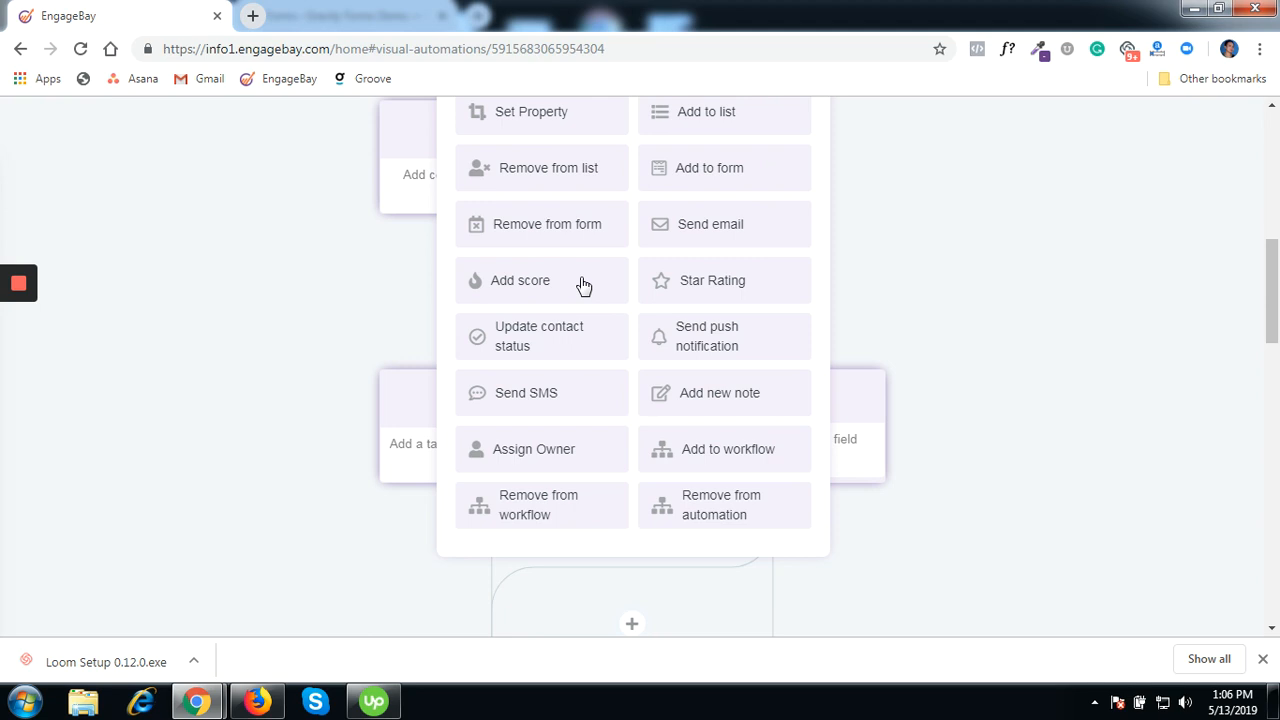
pyautogui.scroll(1, 584, 287)
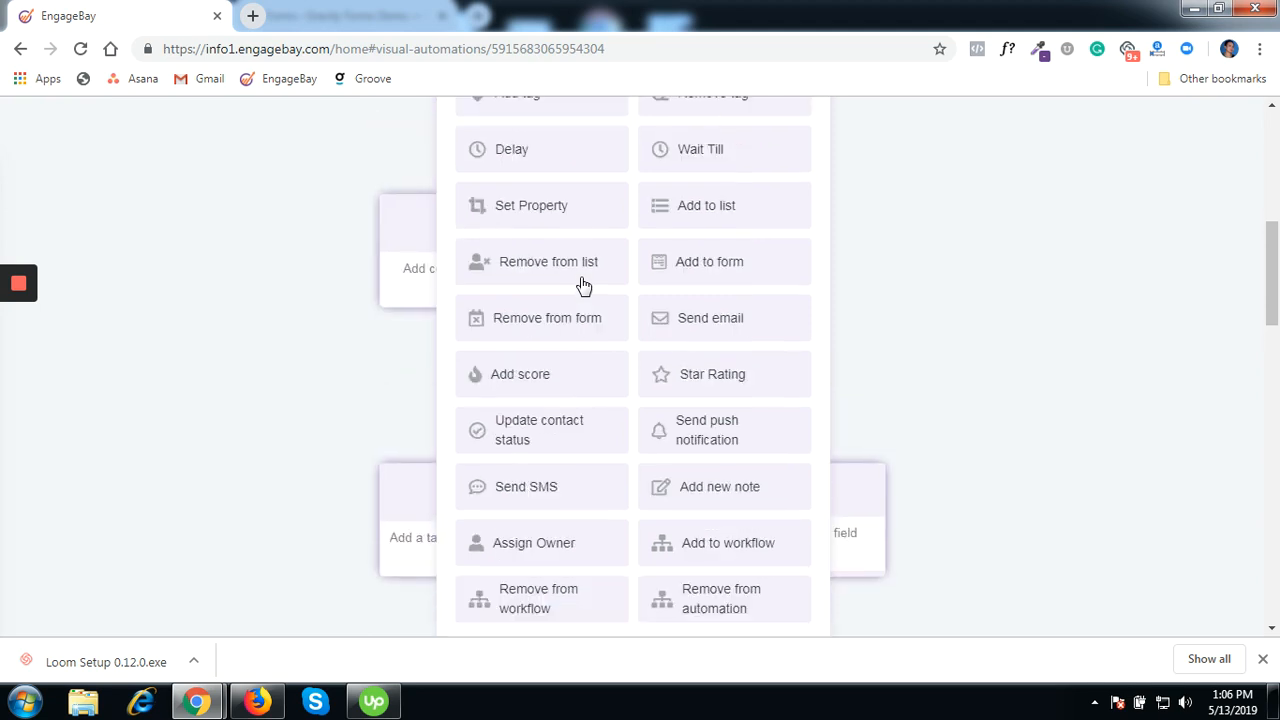
pyautogui.scroll(1, 584, 287)
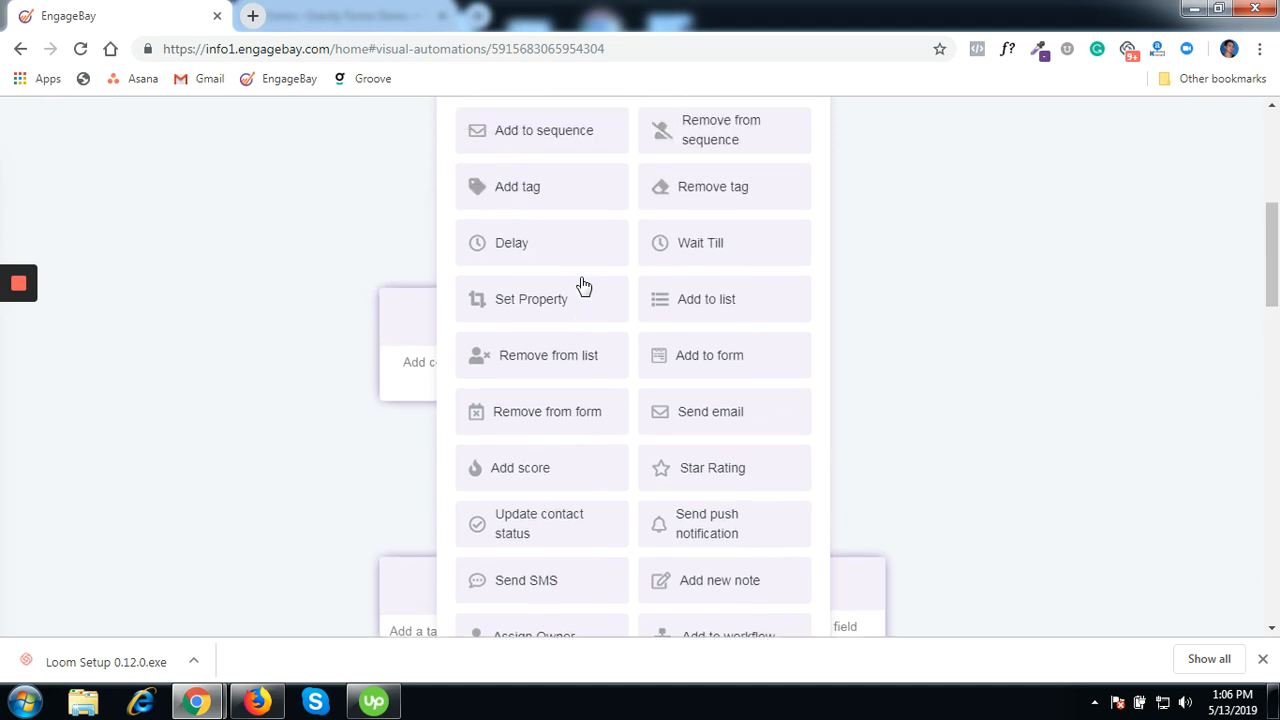
pyautogui.scroll(1, 584, 287)
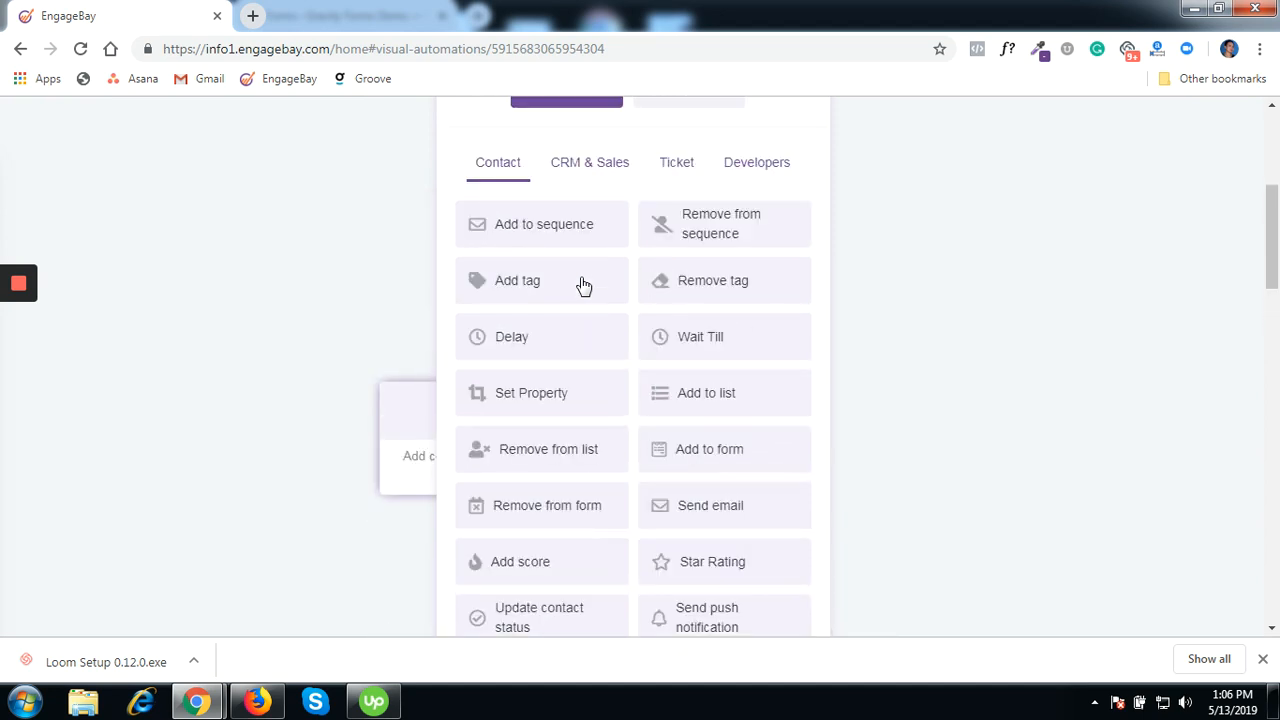
pyautogui.click(597, 168)
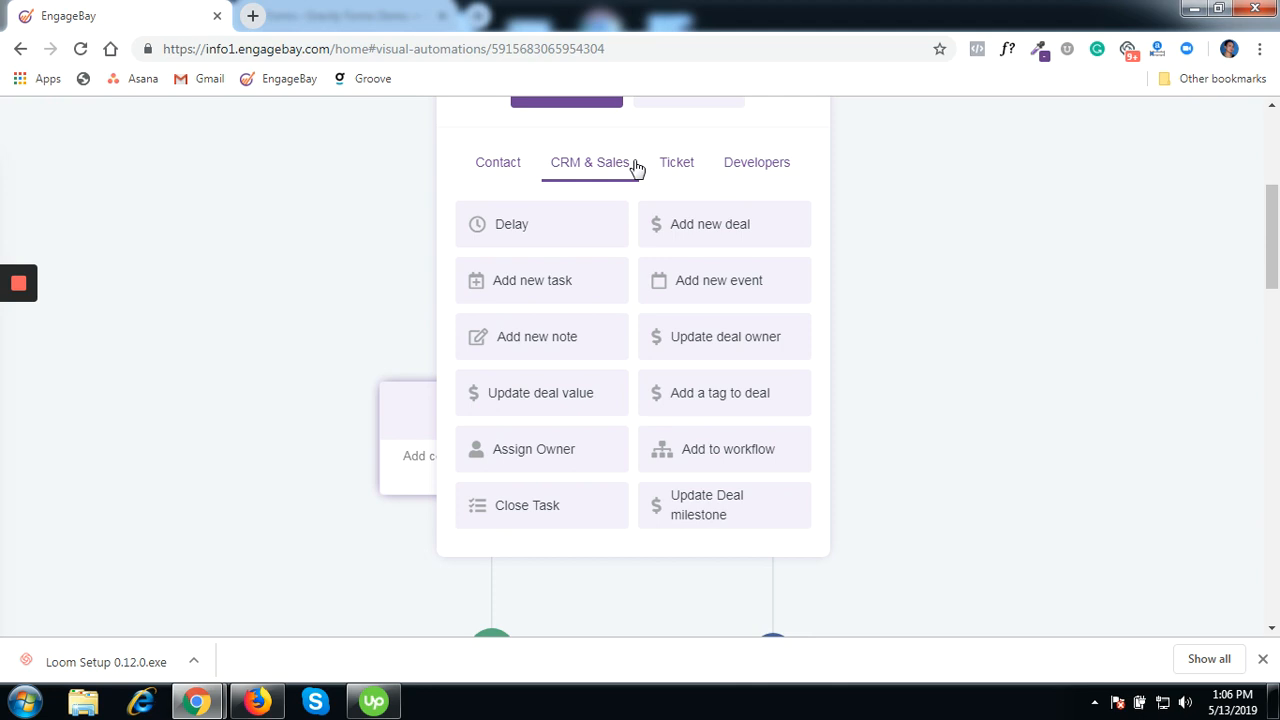
pyautogui.click(663, 166)
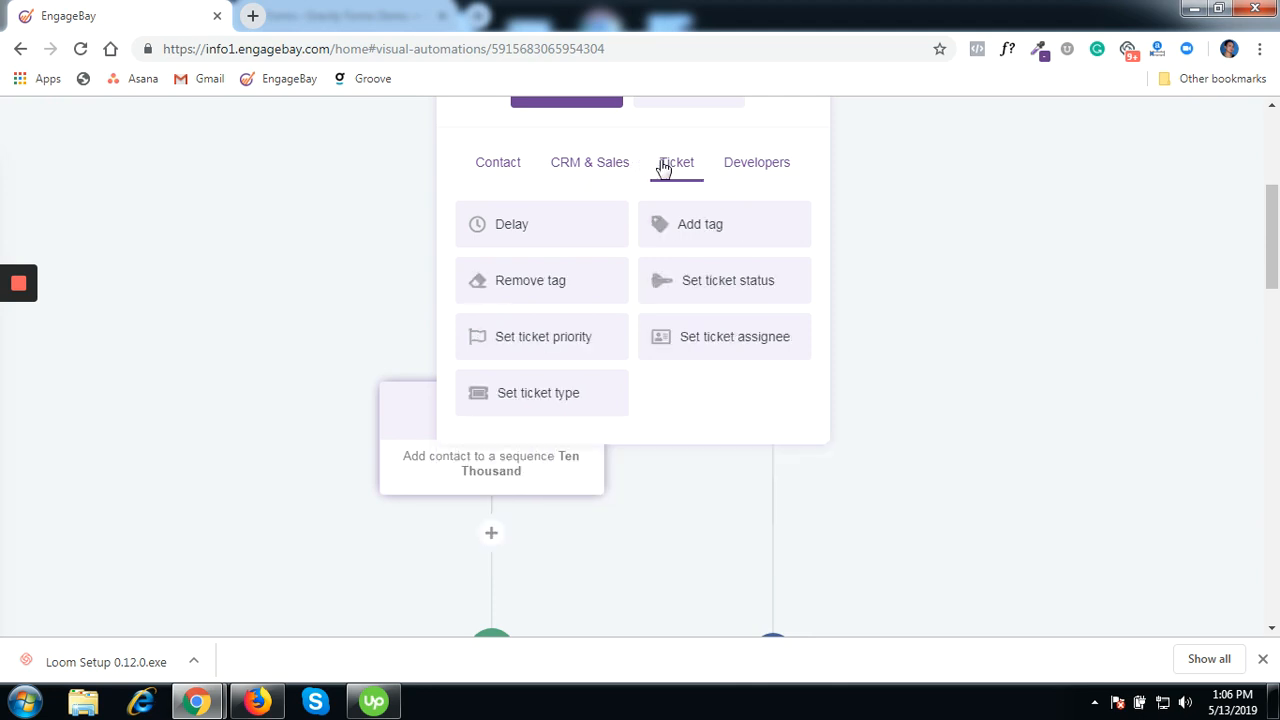
pyautogui.click(509, 163)
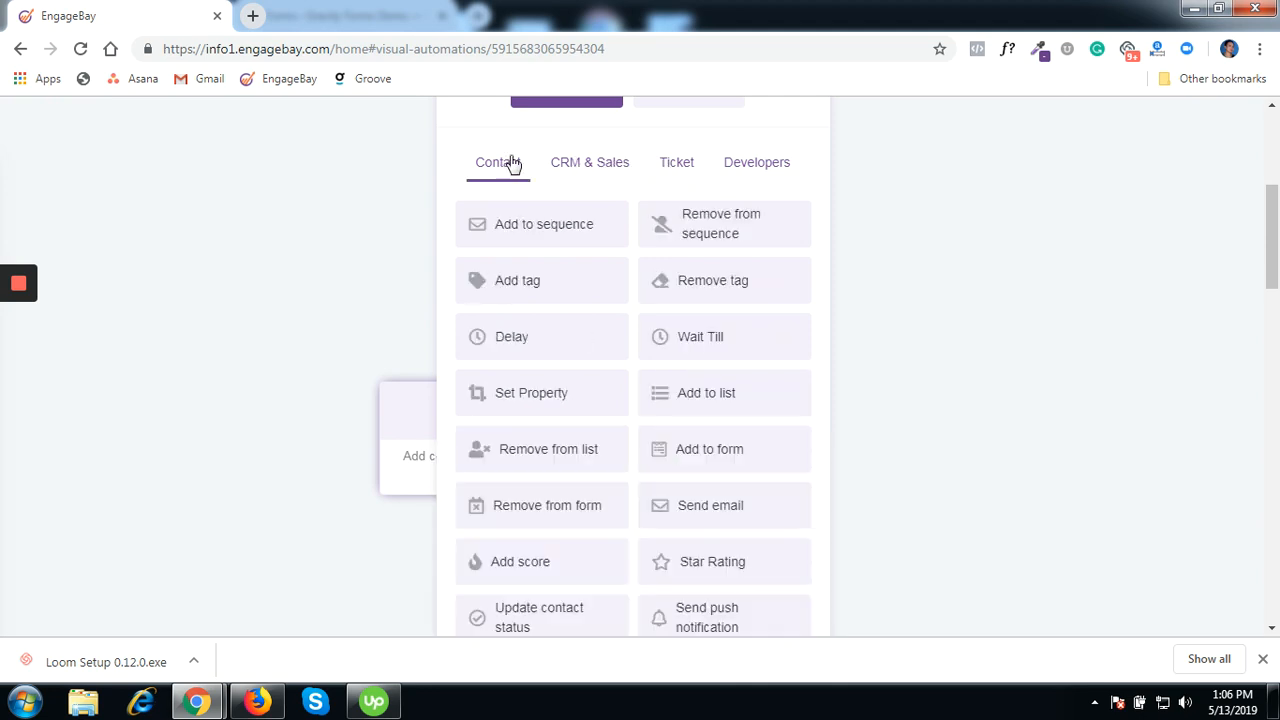
pyautogui.scroll(4, 697, 168)
pyautogui.scroll(-2, 686, 175)
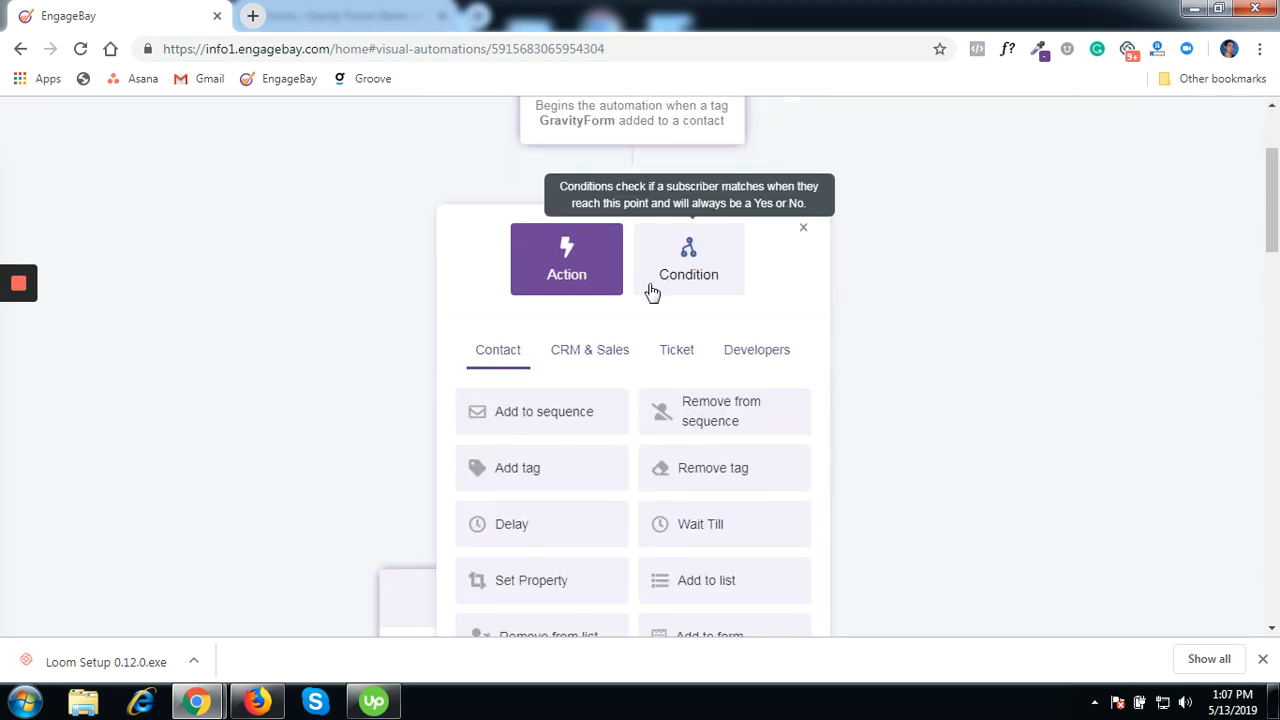
# - Add a custom-field condition checking Income equals 10000 below the GravityForm trigger
pyautogui.click(690, 272)
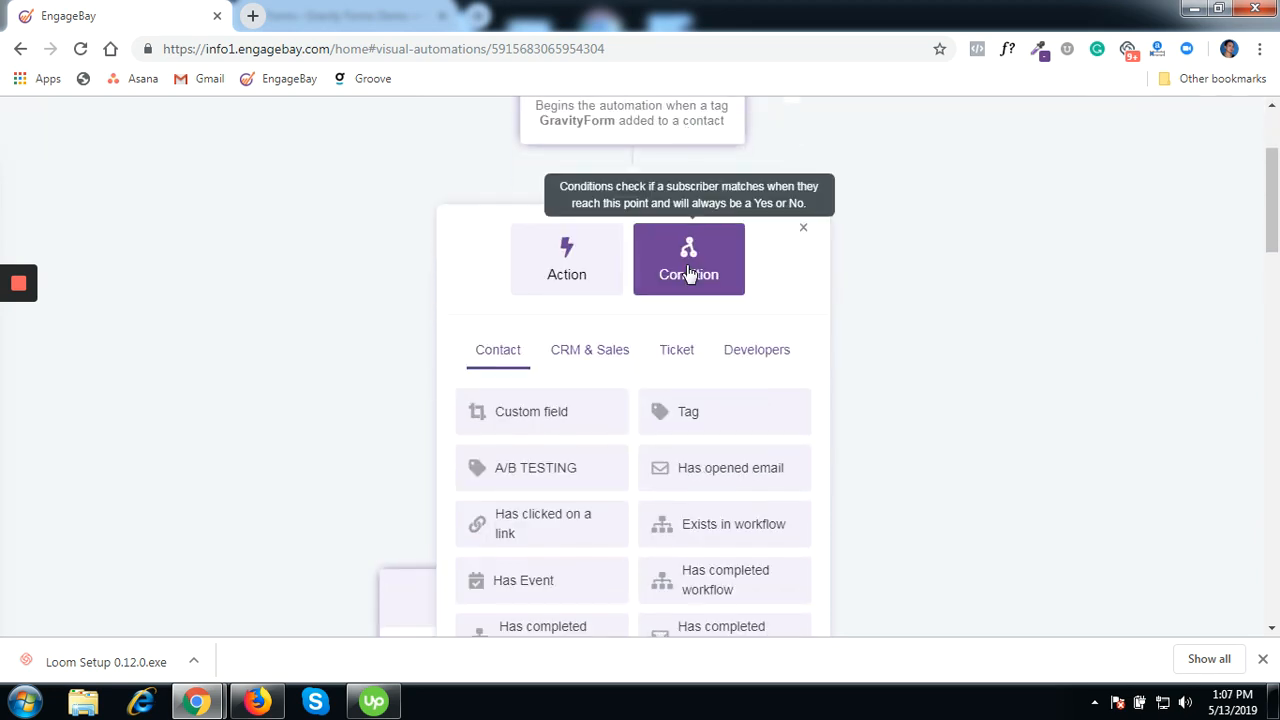
pyautogui.click(548, 422)
pyautogui.click(724, 389)
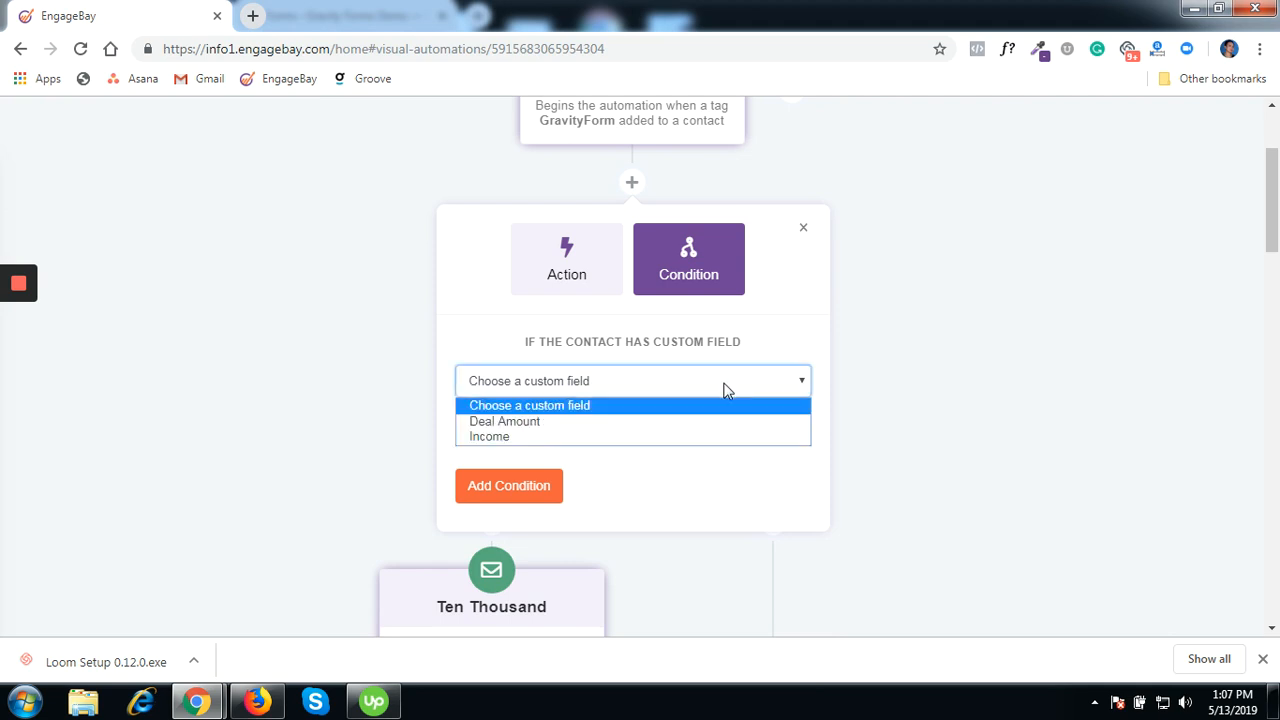
pyautogui.click(505, 440)
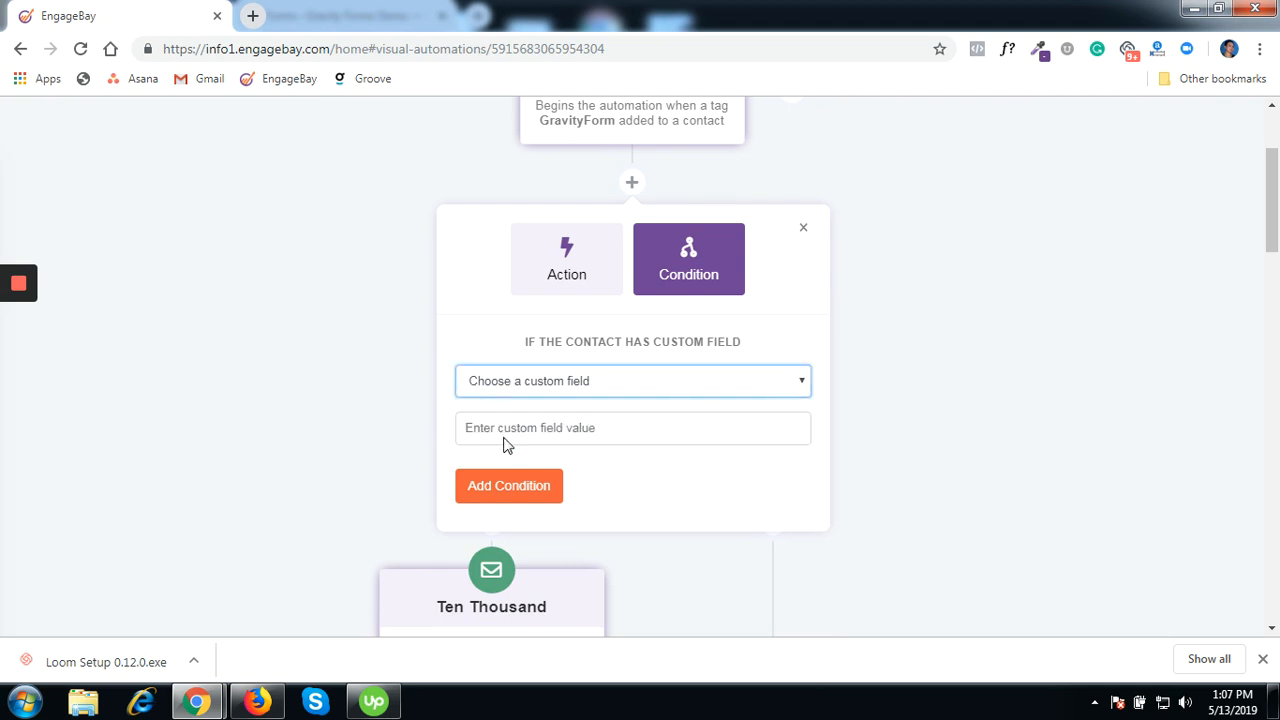
pyautogui.click(640, 432)
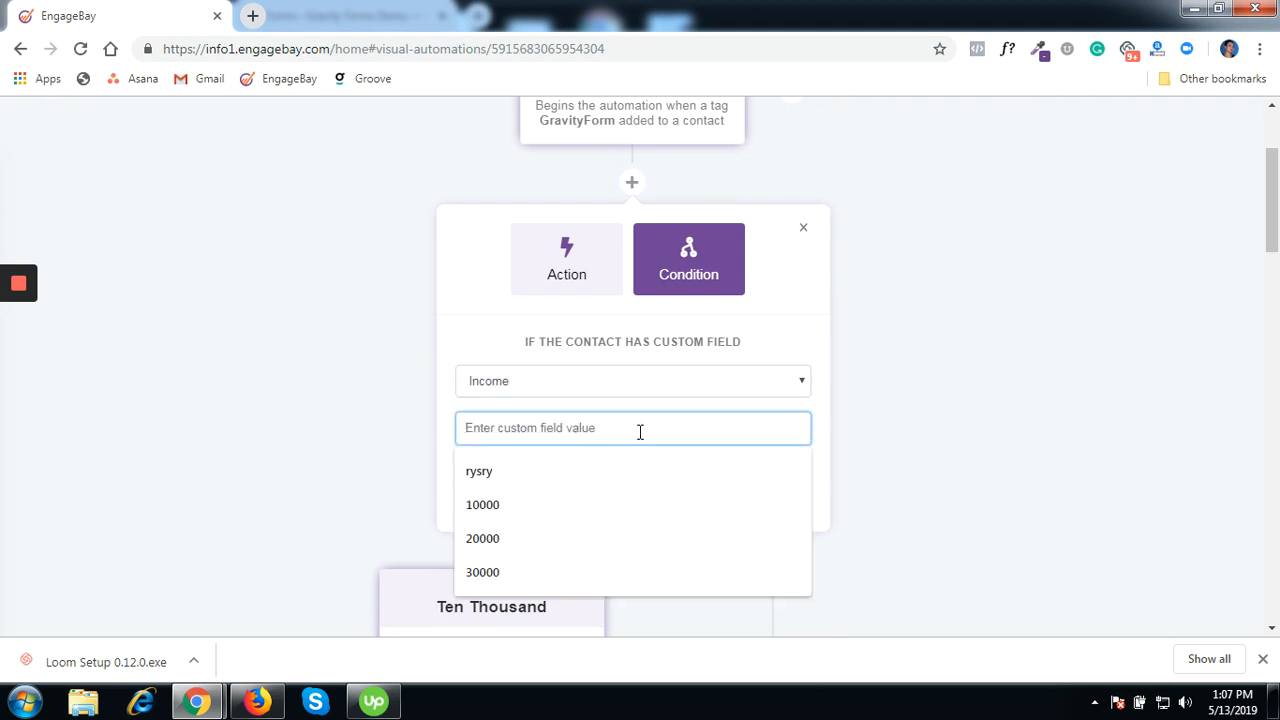
pyautogui.click(589, 514)
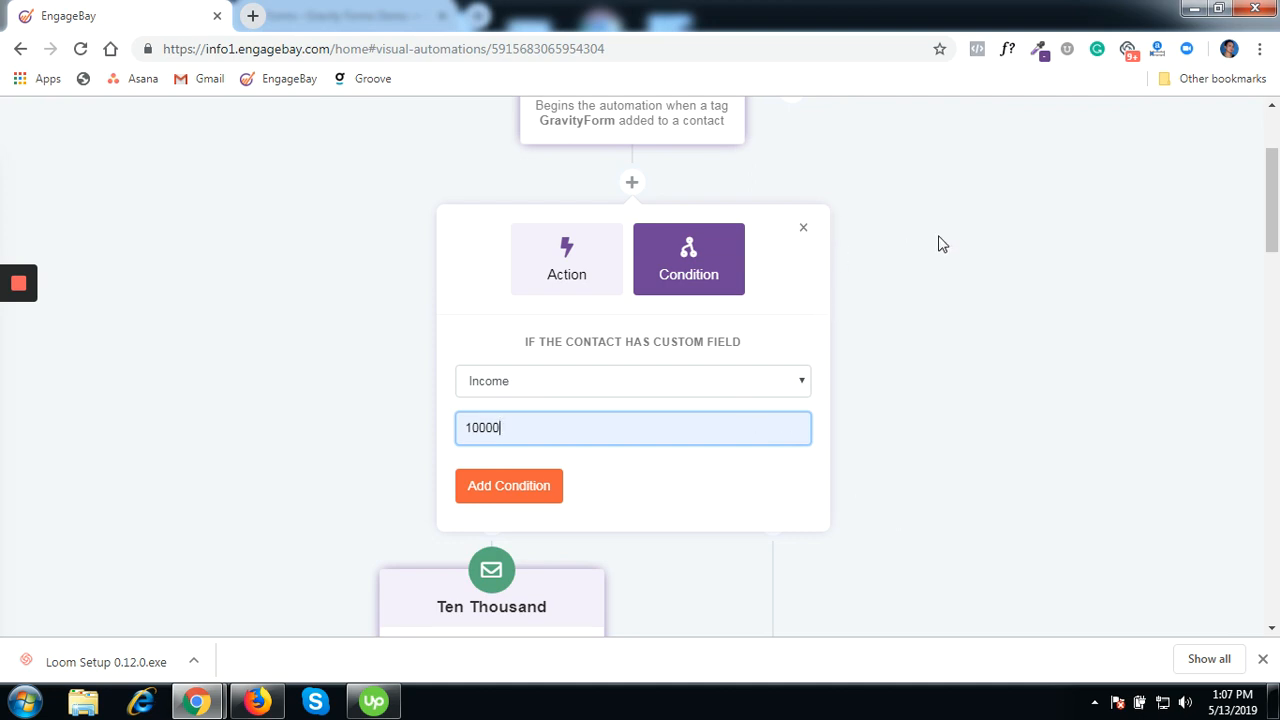
pyautogui.press('Return')
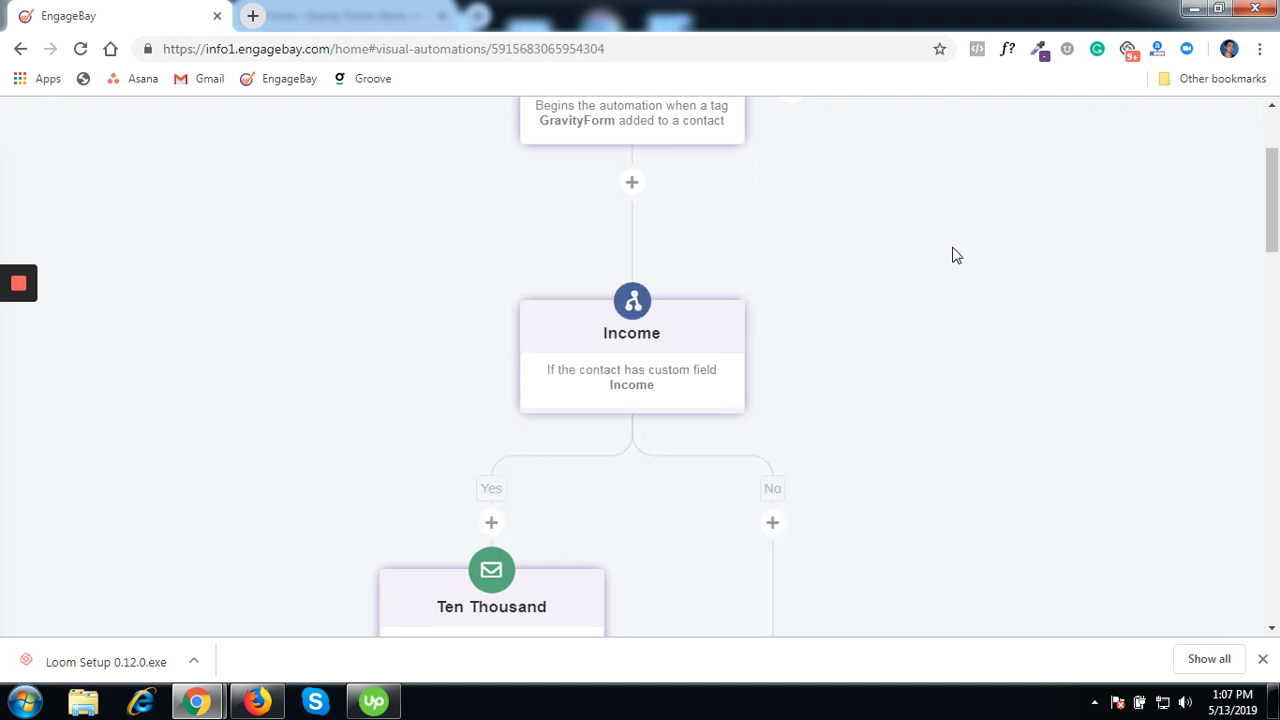
pyautogui.scroll(-6, 952, 255)
pyautogui.scroll(4, 955, 258)
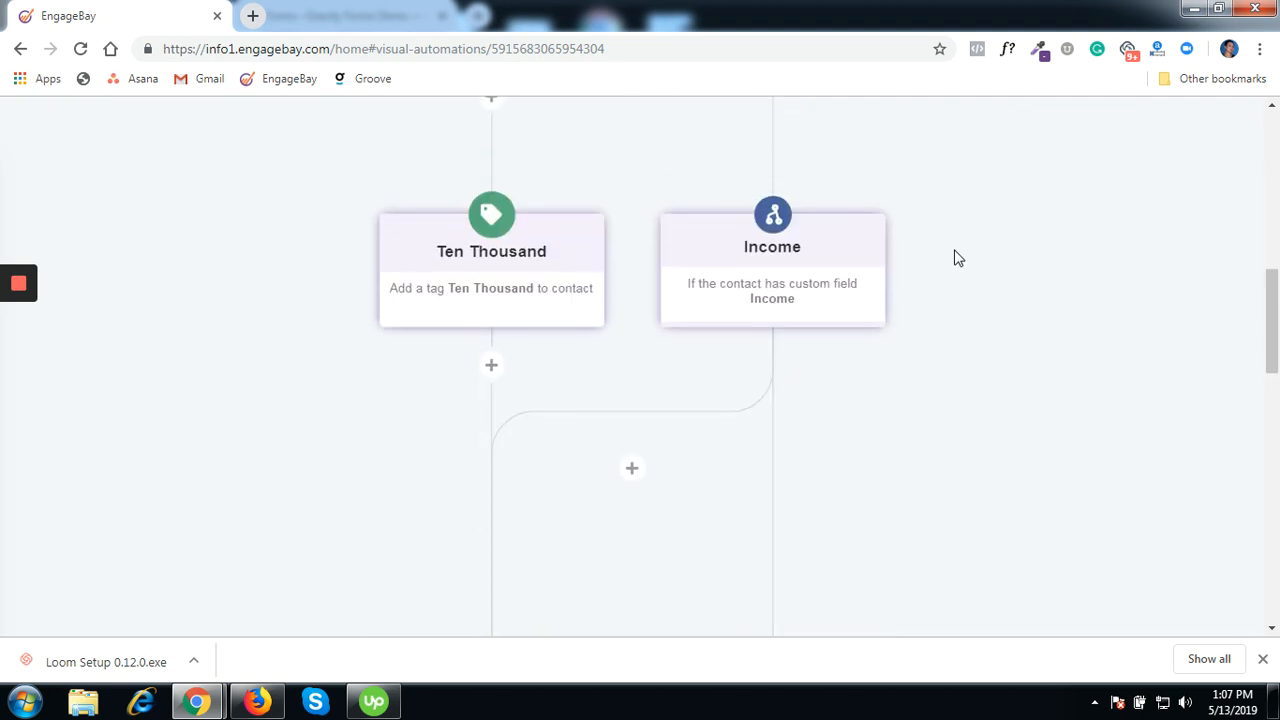
pyautogui.scroll(2, 955, 258)
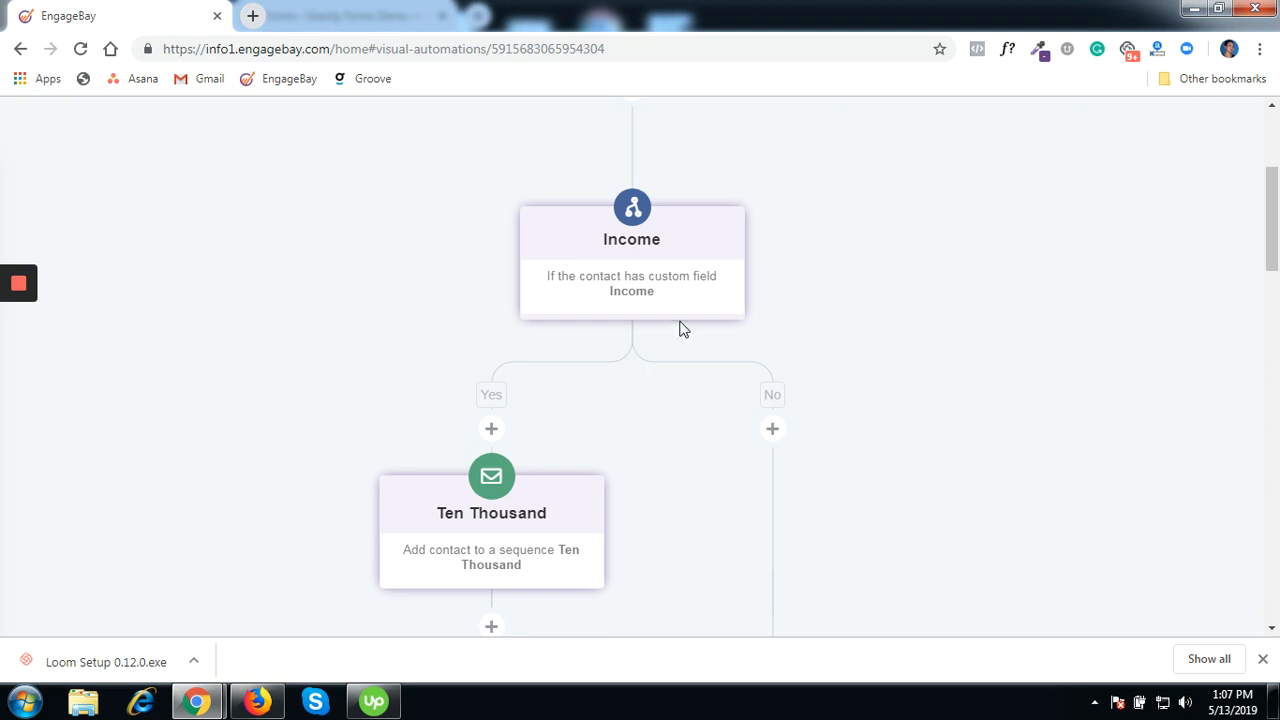
pyautogui.scroll(-2, 540, 409)
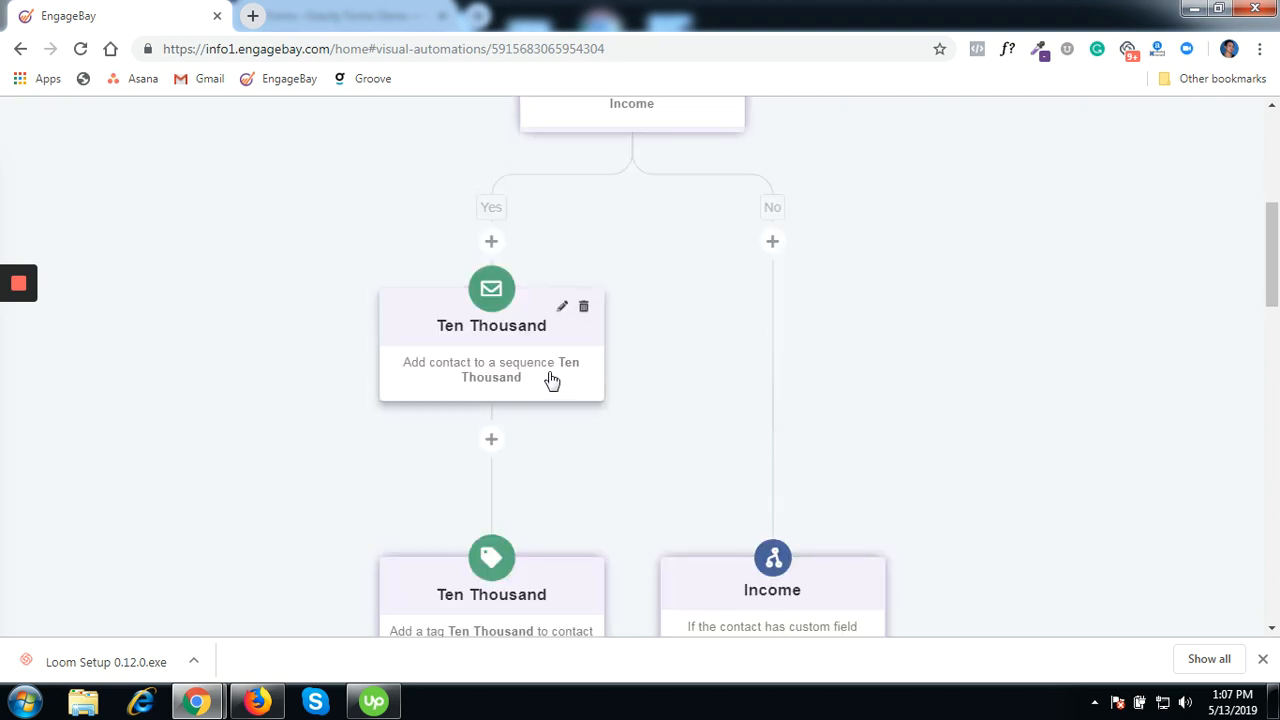
pyautogui.scroll(-2, 551, 380)
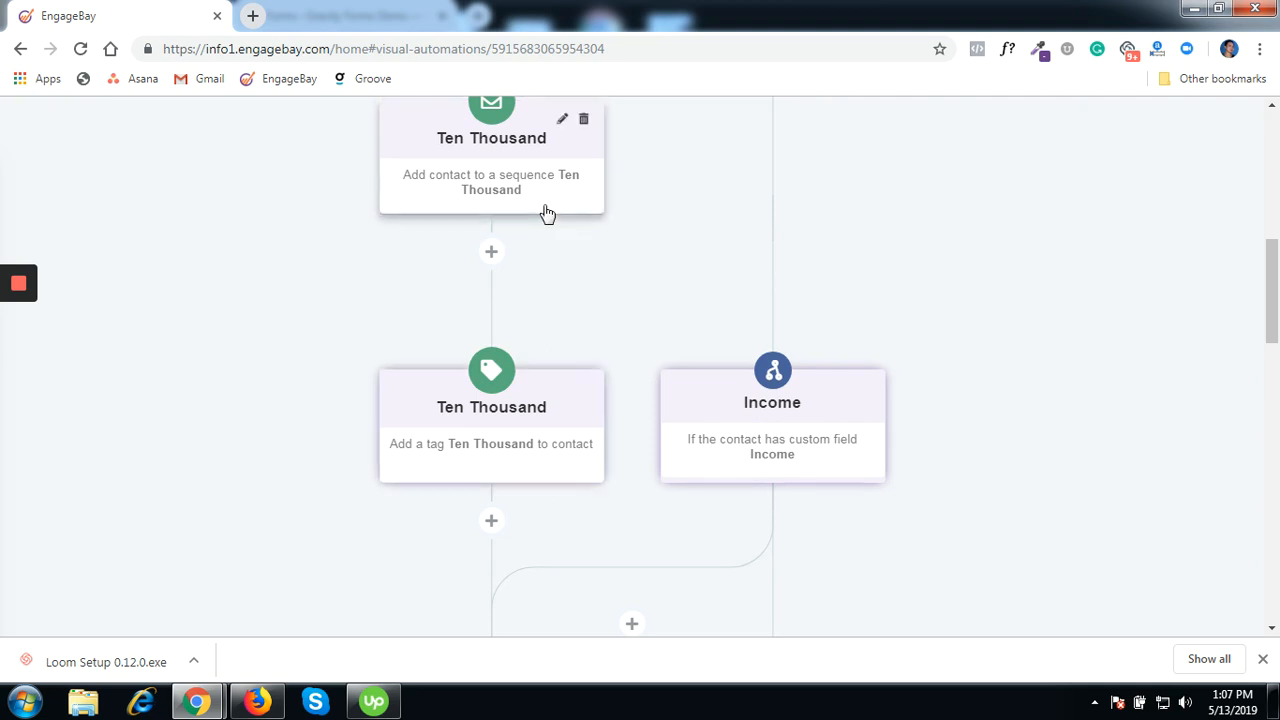
pyautogui.scroll(-2, 1115, 327)
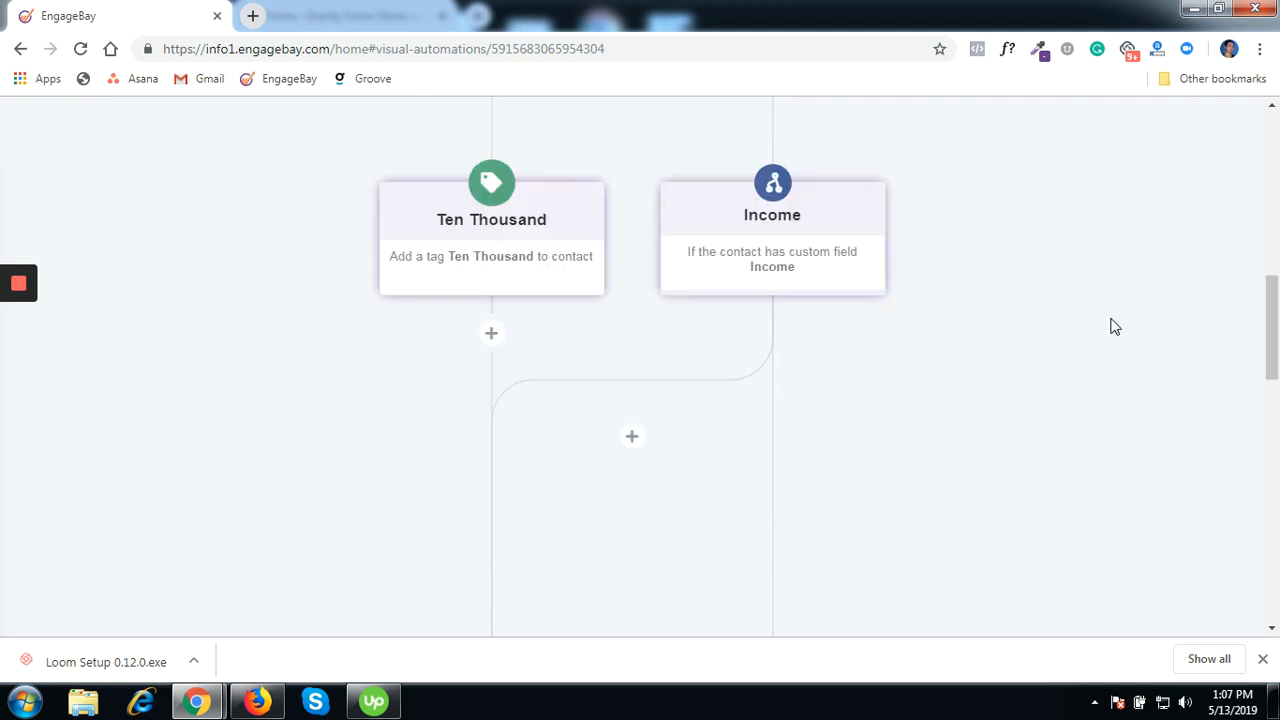
pyautogui.scroll(-2, 1115, 327)
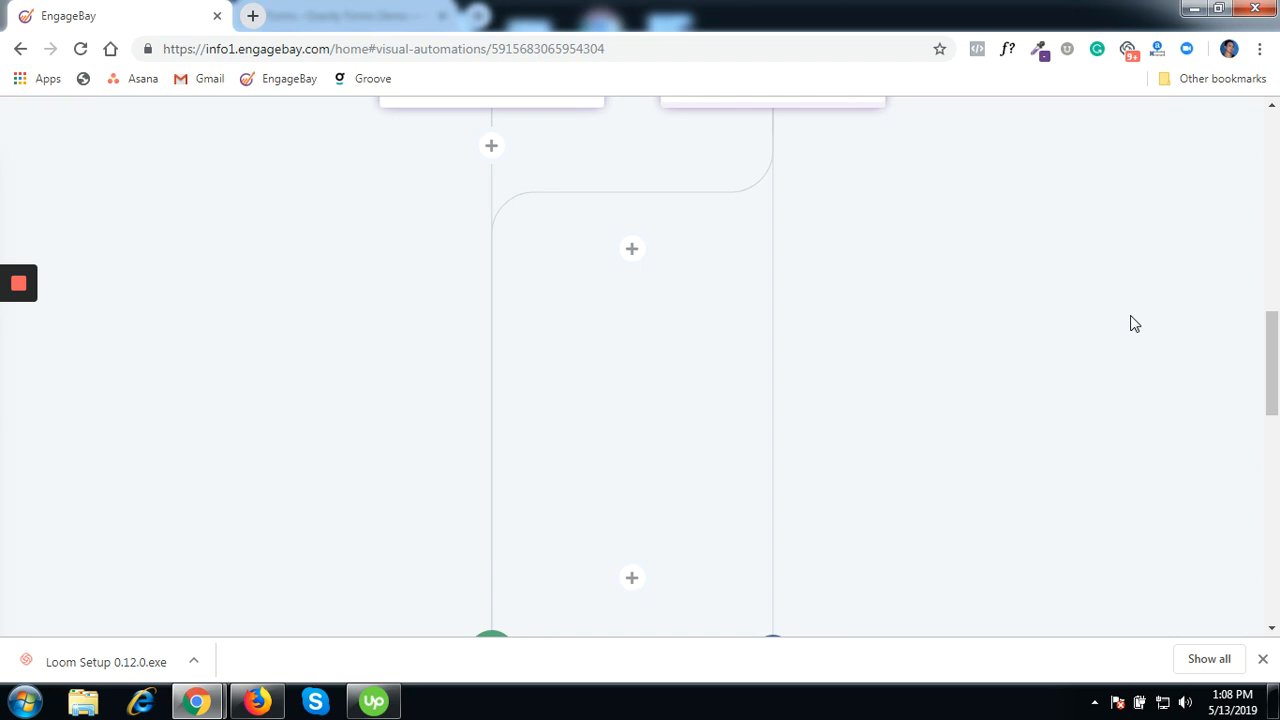
pyautogui.scroll(10, 1132, 320)
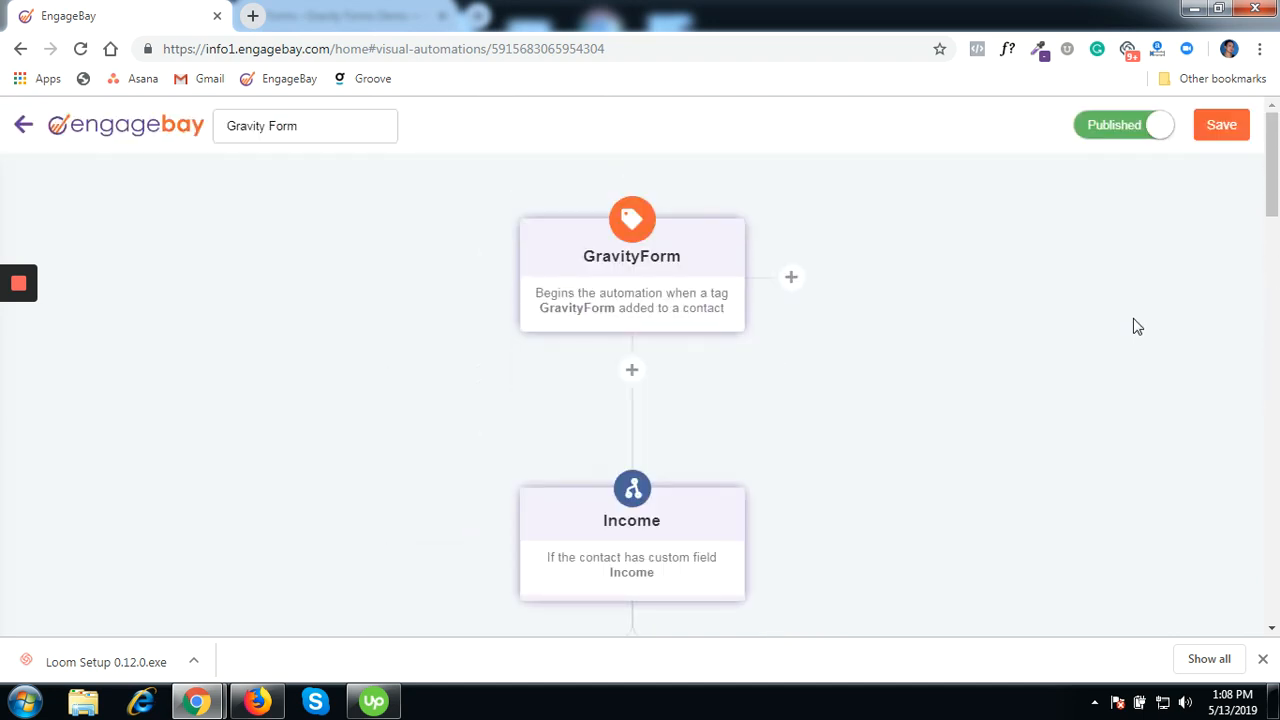
# - Exit the automation editor and go to Contacts > Contacts, showing 534 contacts
pyautogui.click(22, 130)
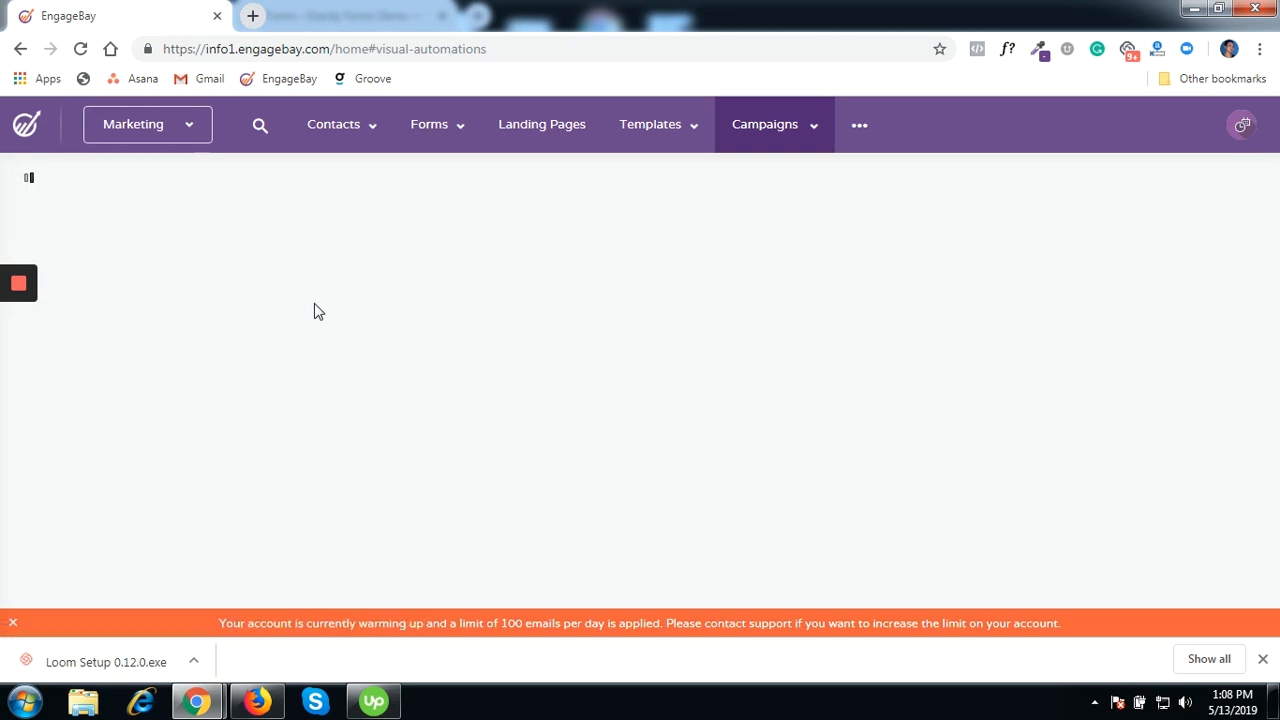
pyautogui.moveTo(355, 132)
pyautogui.click(350, 178)
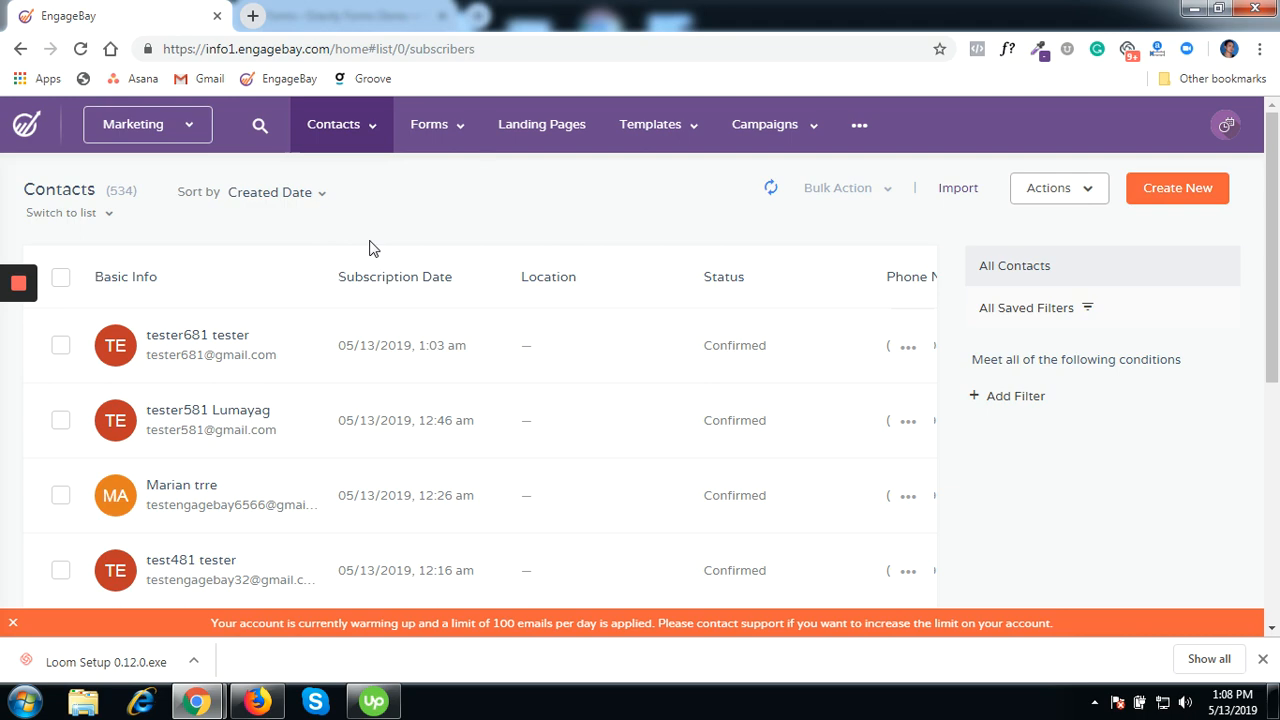
pyautogui.moveTo(21, 287)
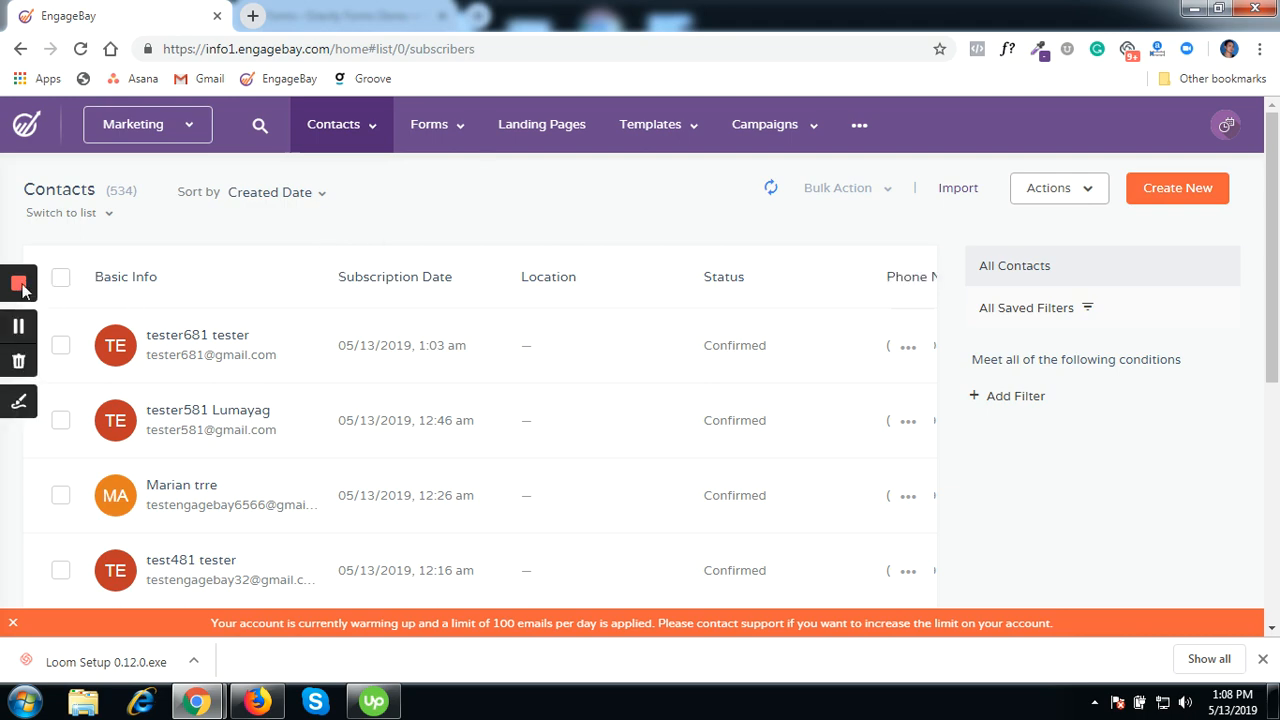